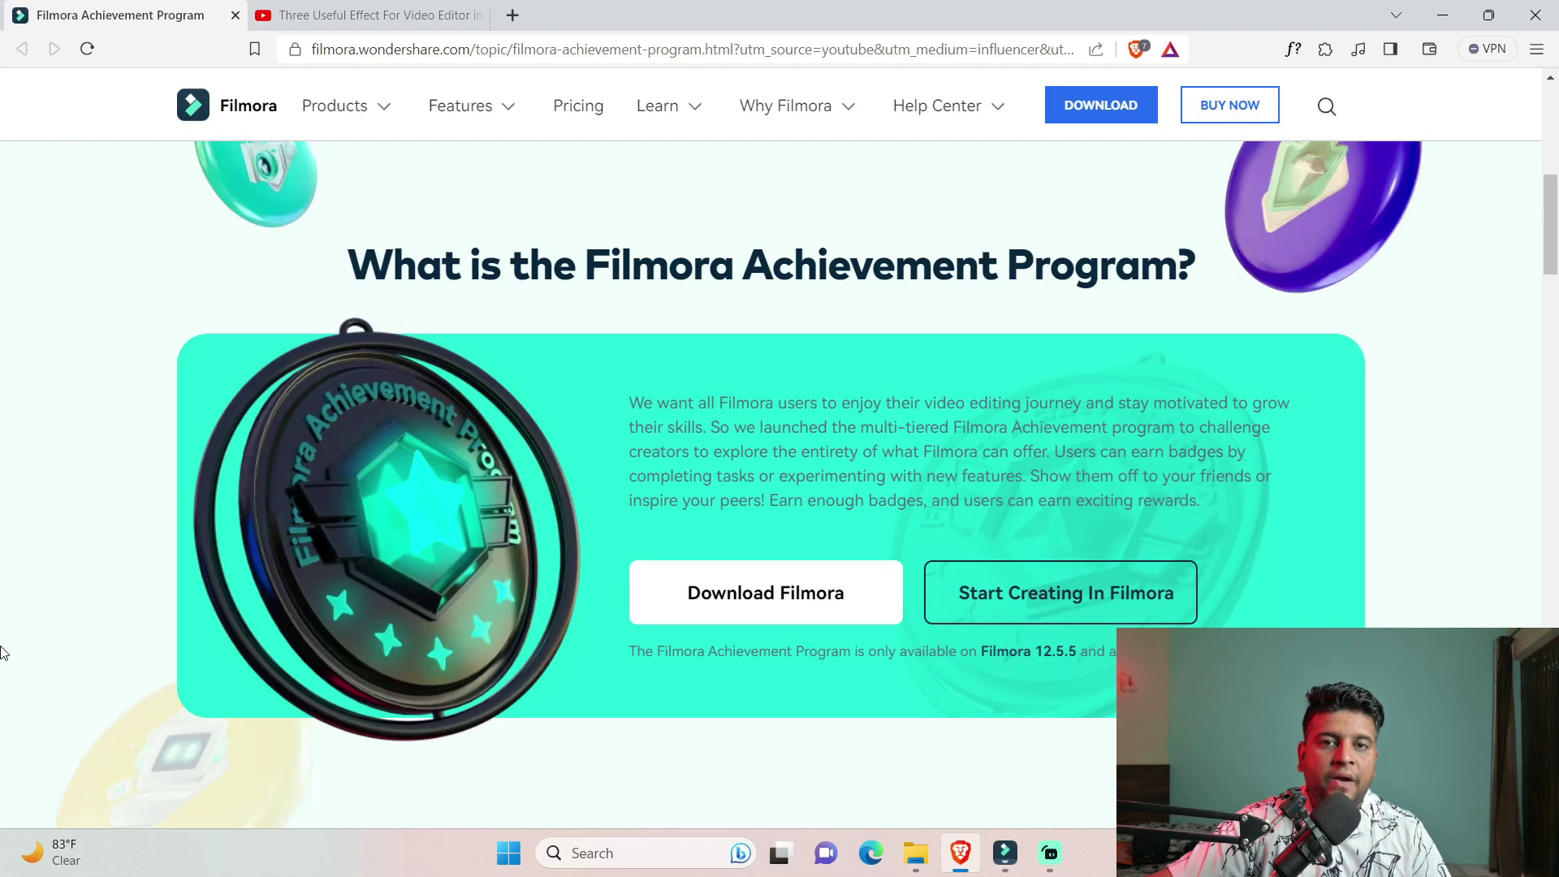
# Review the badge tiers, requirements and rewards on the Filmora Achievement Program page
pyautogui.scroll(-8, 467, 292)
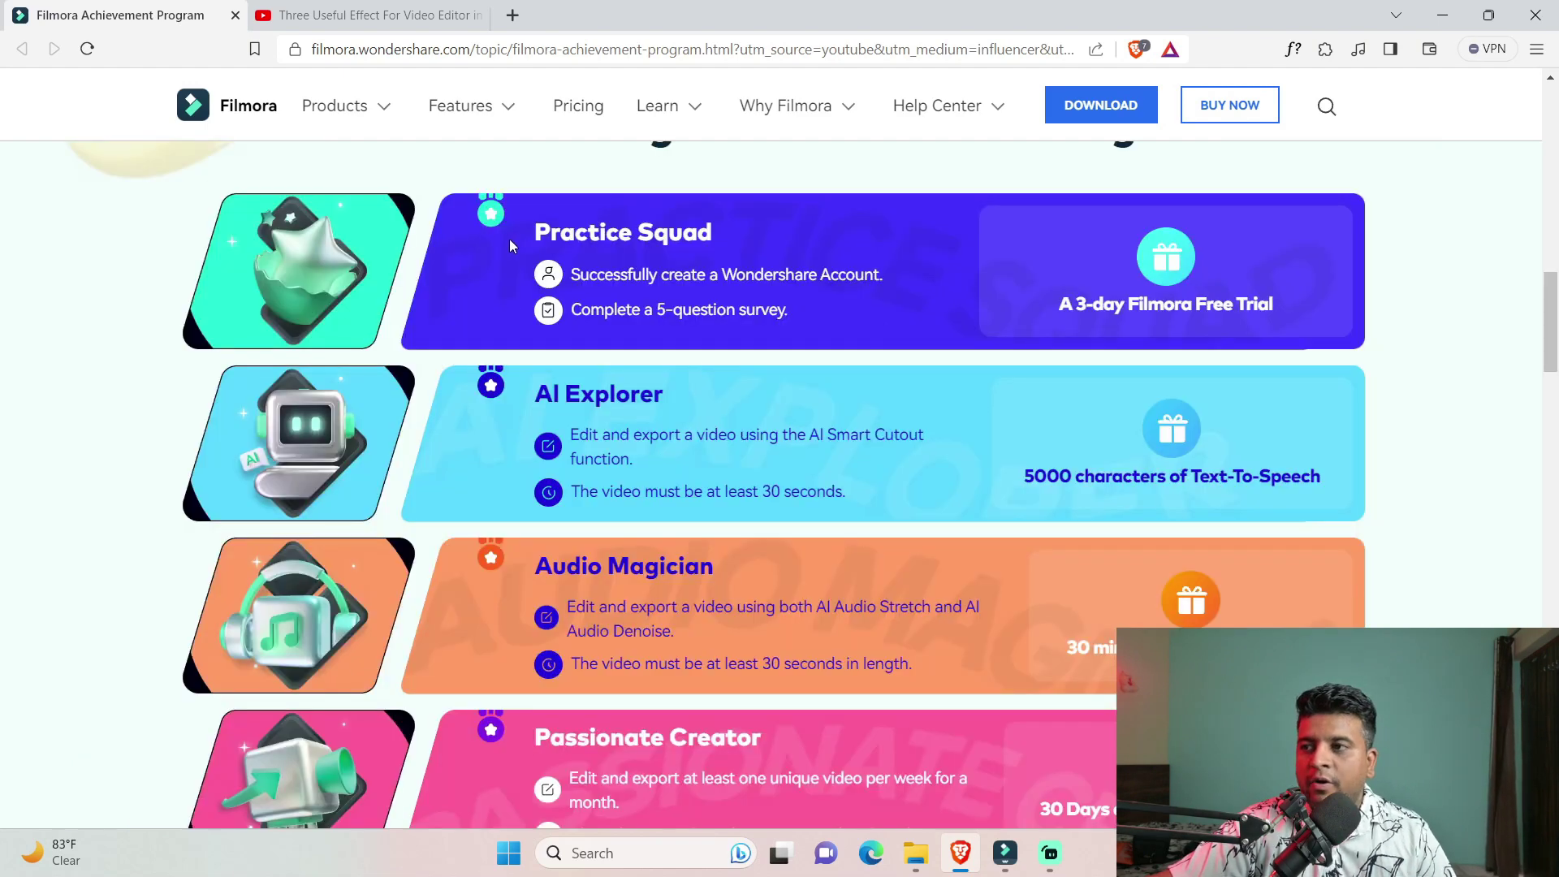
pyautogui.moveTo(533, 233); pyautogui.dragTo(704, 362)
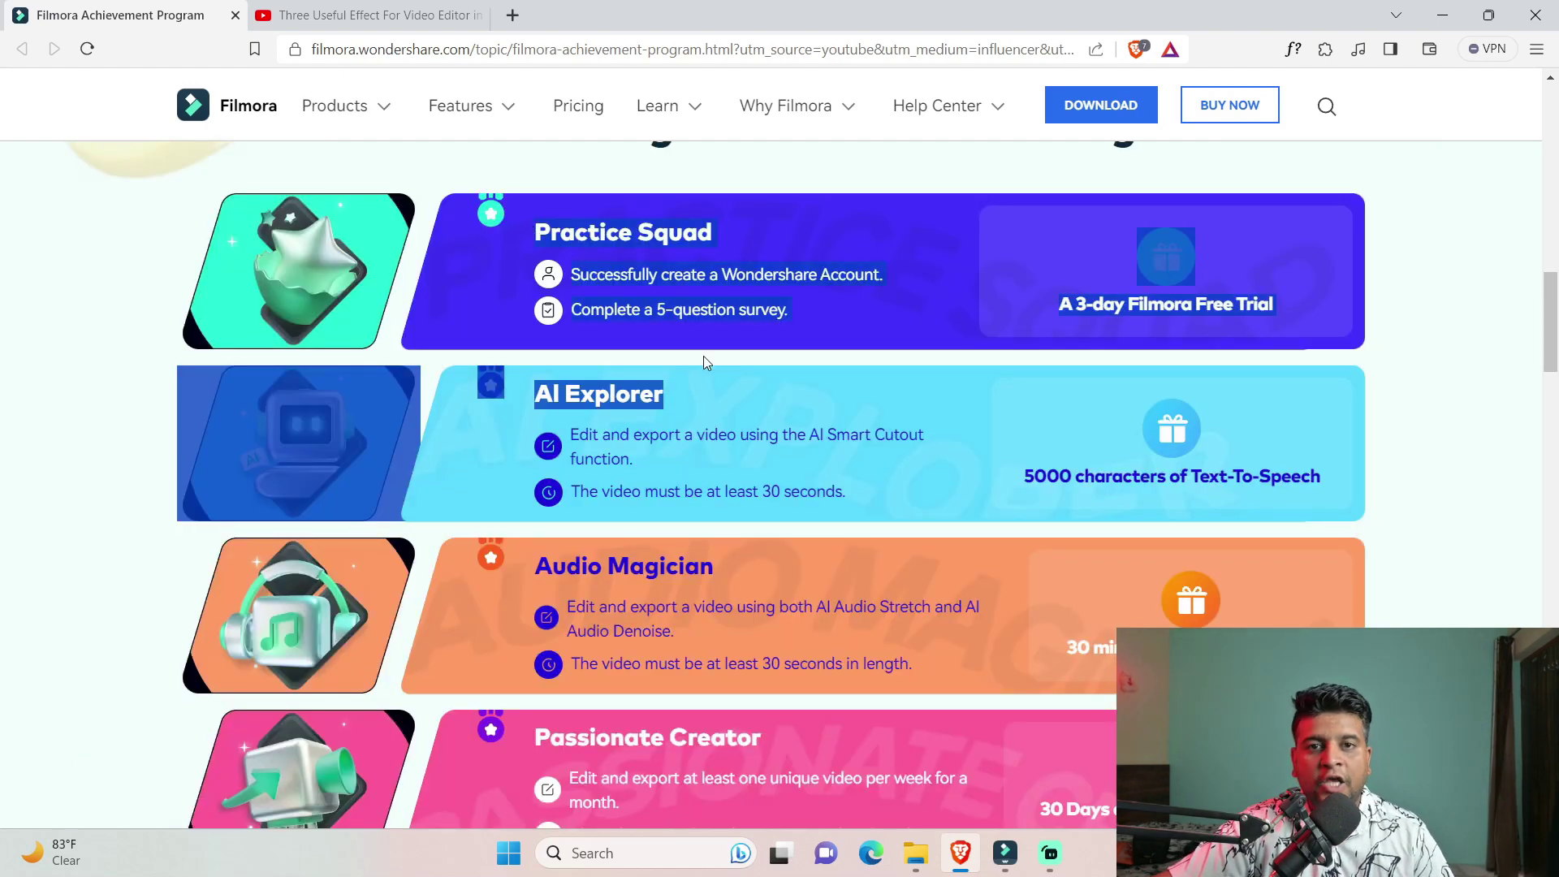
pyautogui.click(1520, 266)
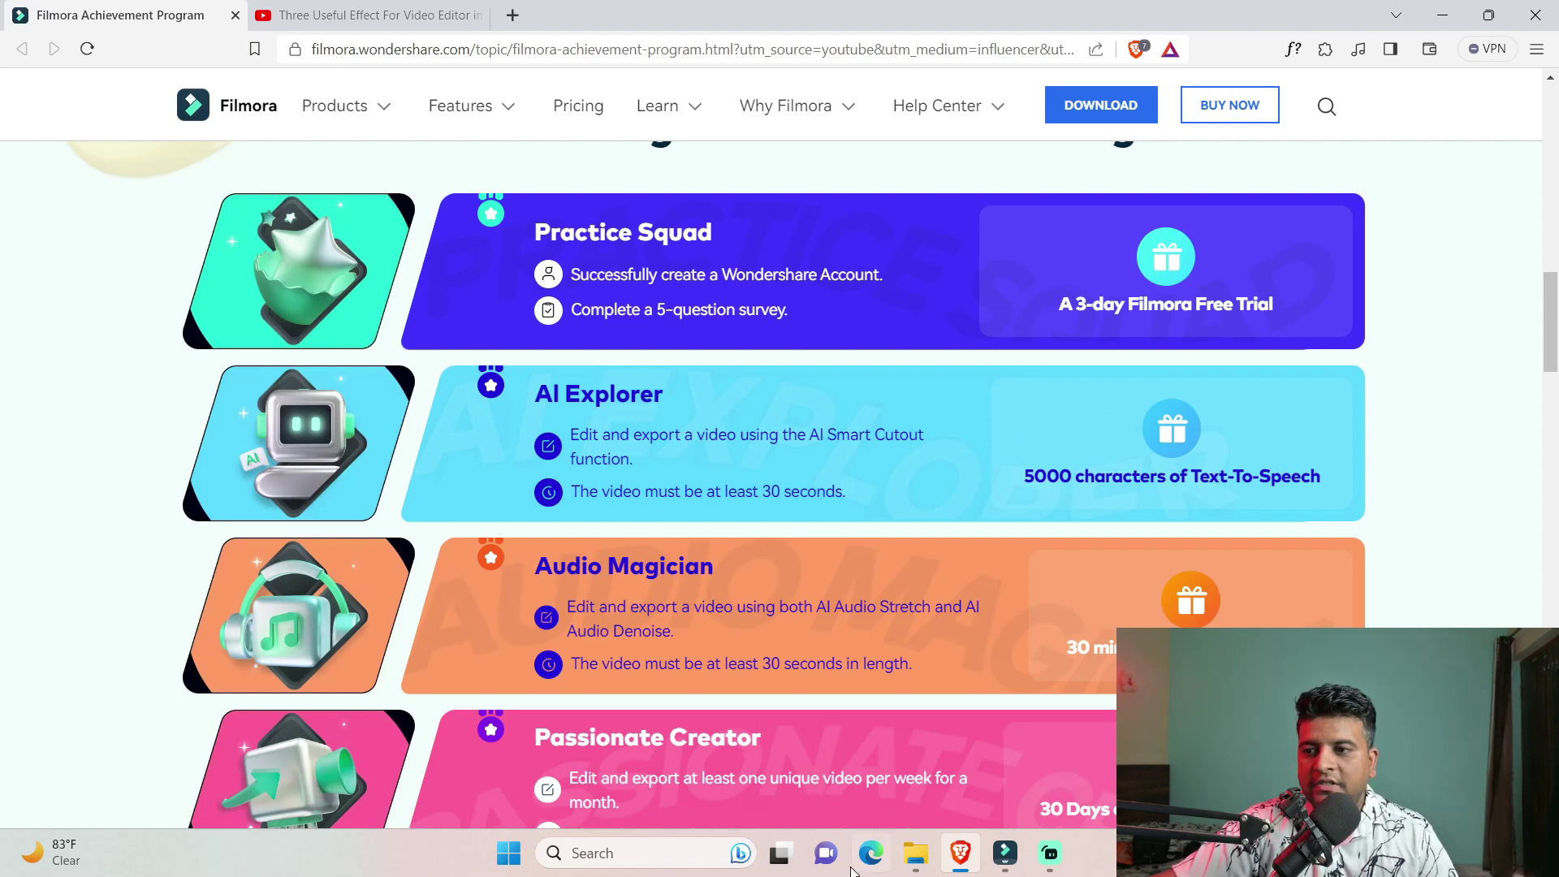
# Switch to Wondershare Filmora and view the achievement badges and My Rewards in the account window
pyautogui.click(997, 865)
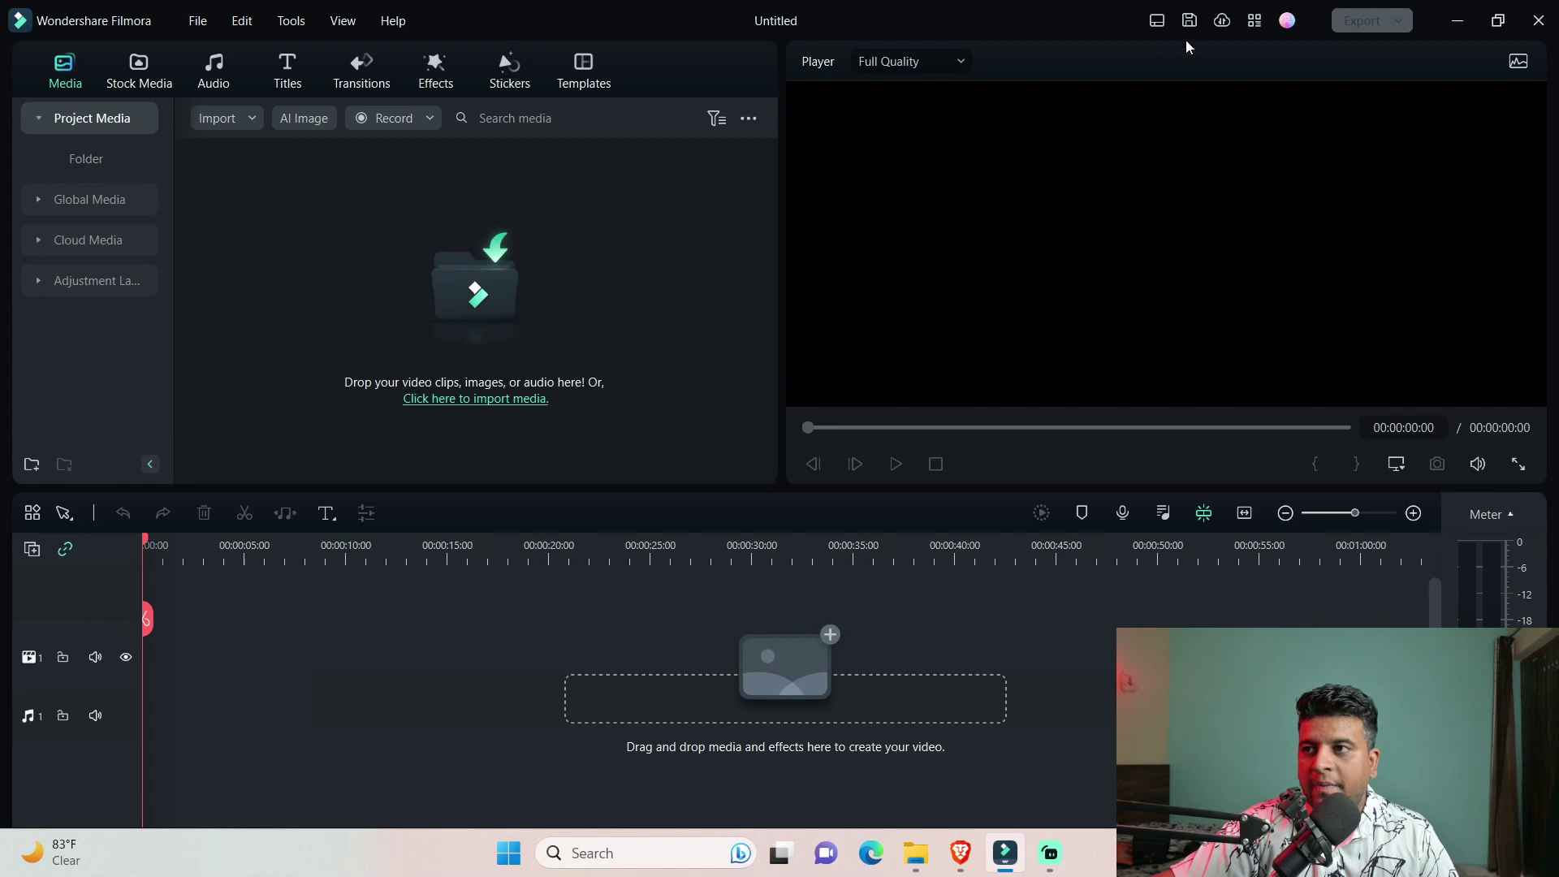
pyautogui.click(1287, 23)
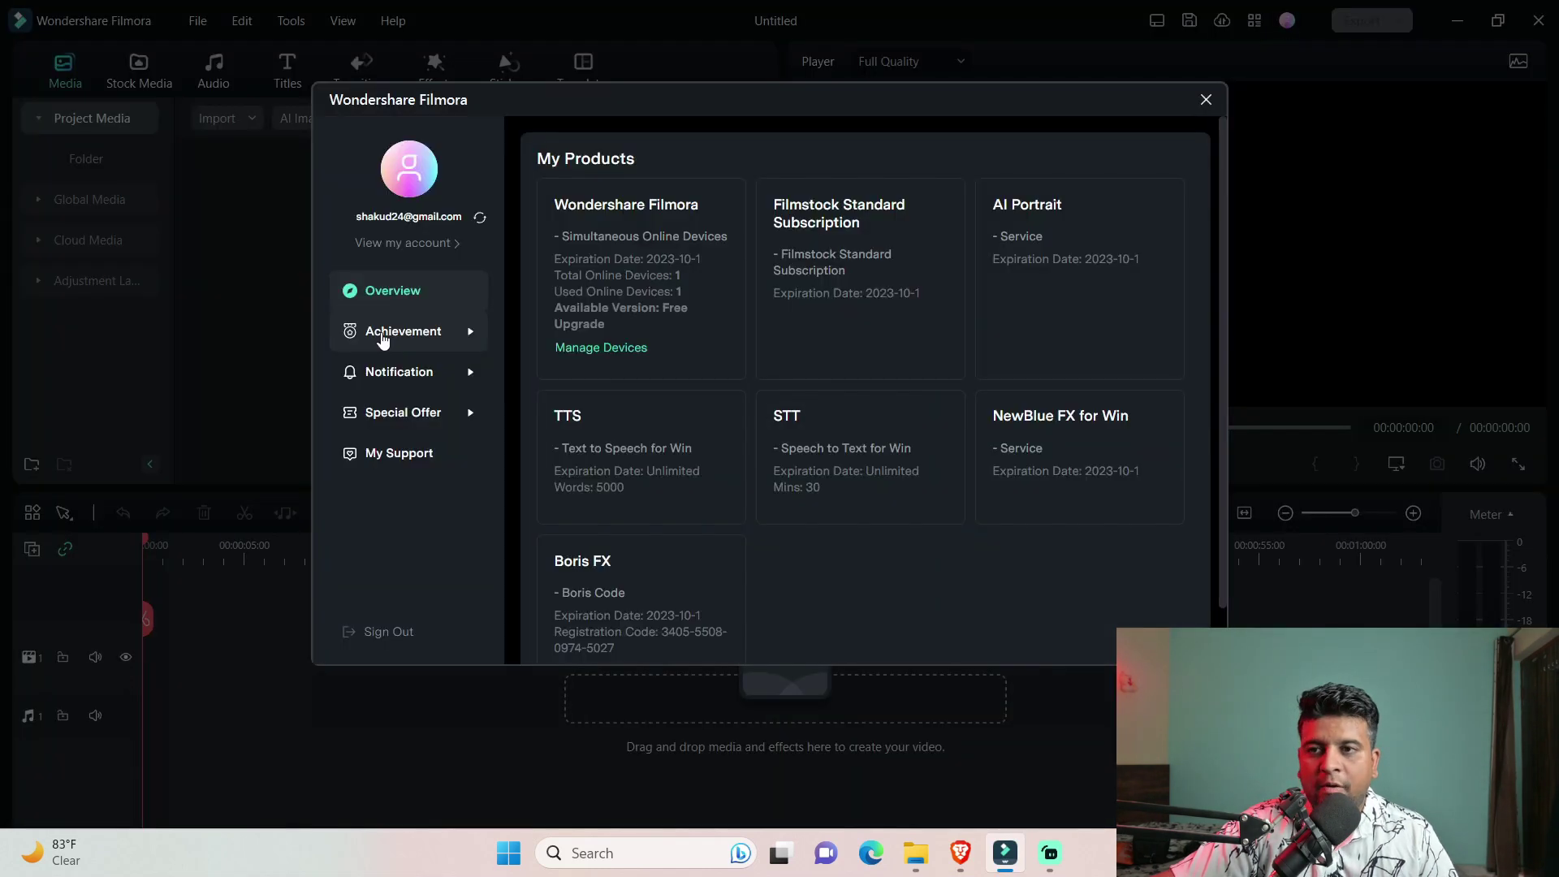
pyautogui.click(384, 335)
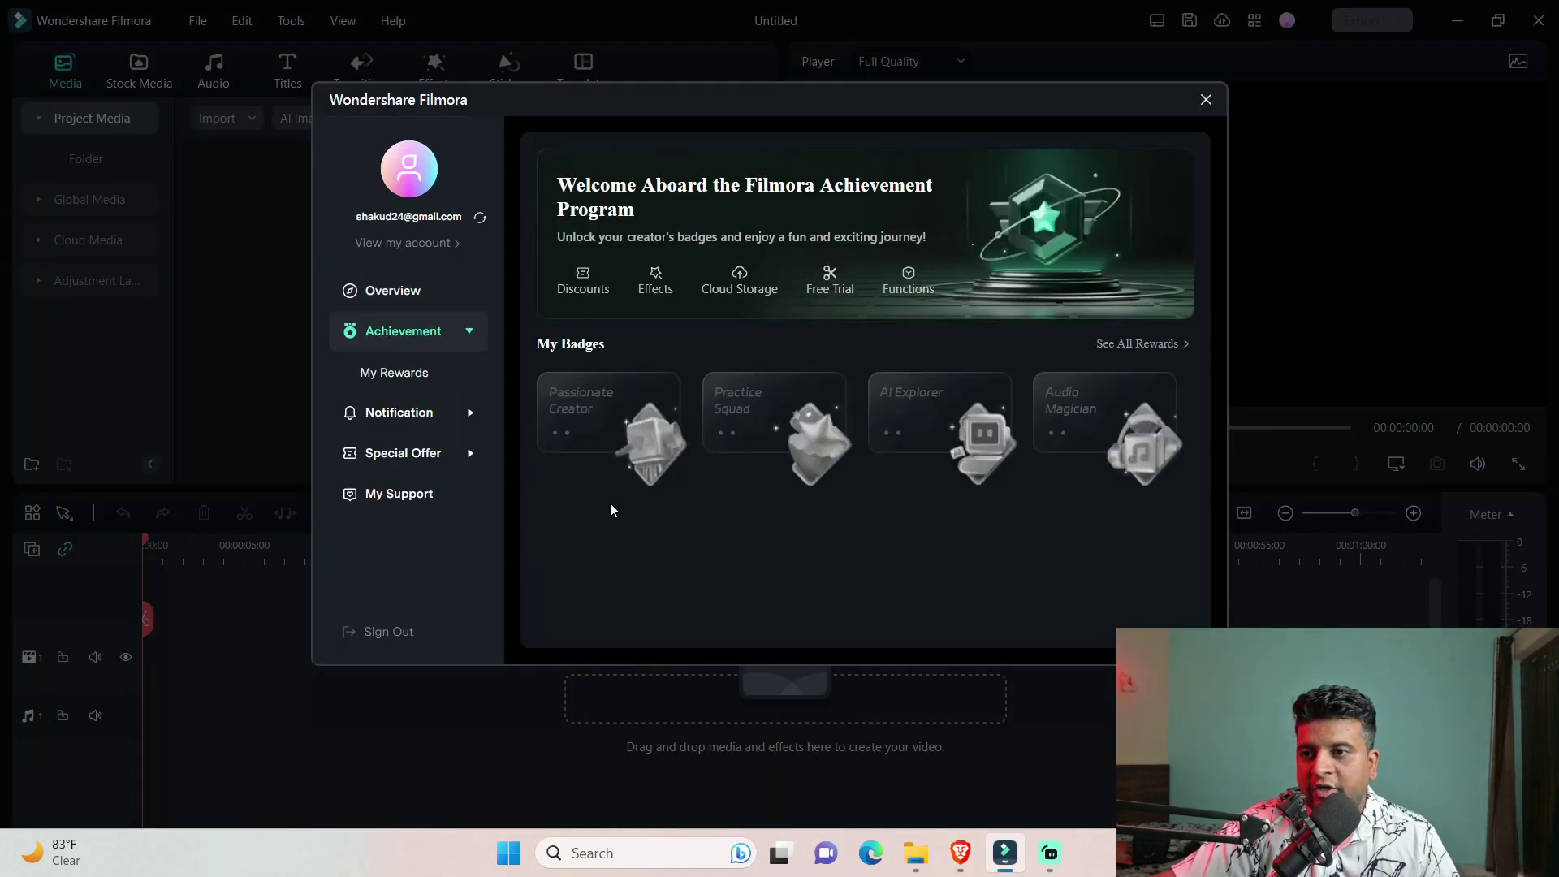
pyautogui.moveTo(823, 480)
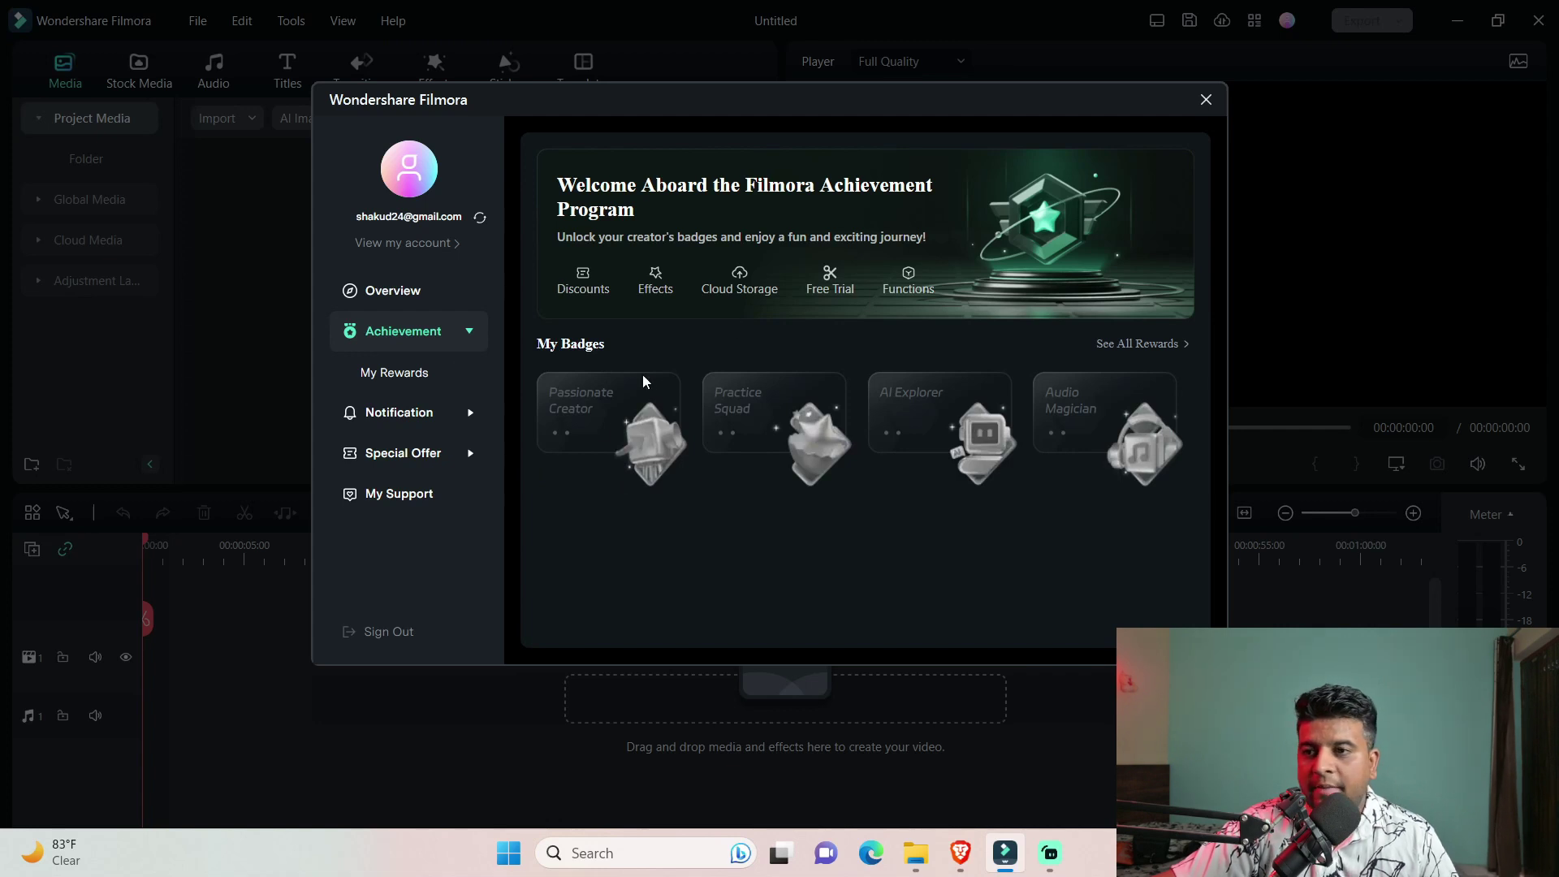
pyautogui.moveTo(1157, 391)
pyautogui.moveTo(667, 447)
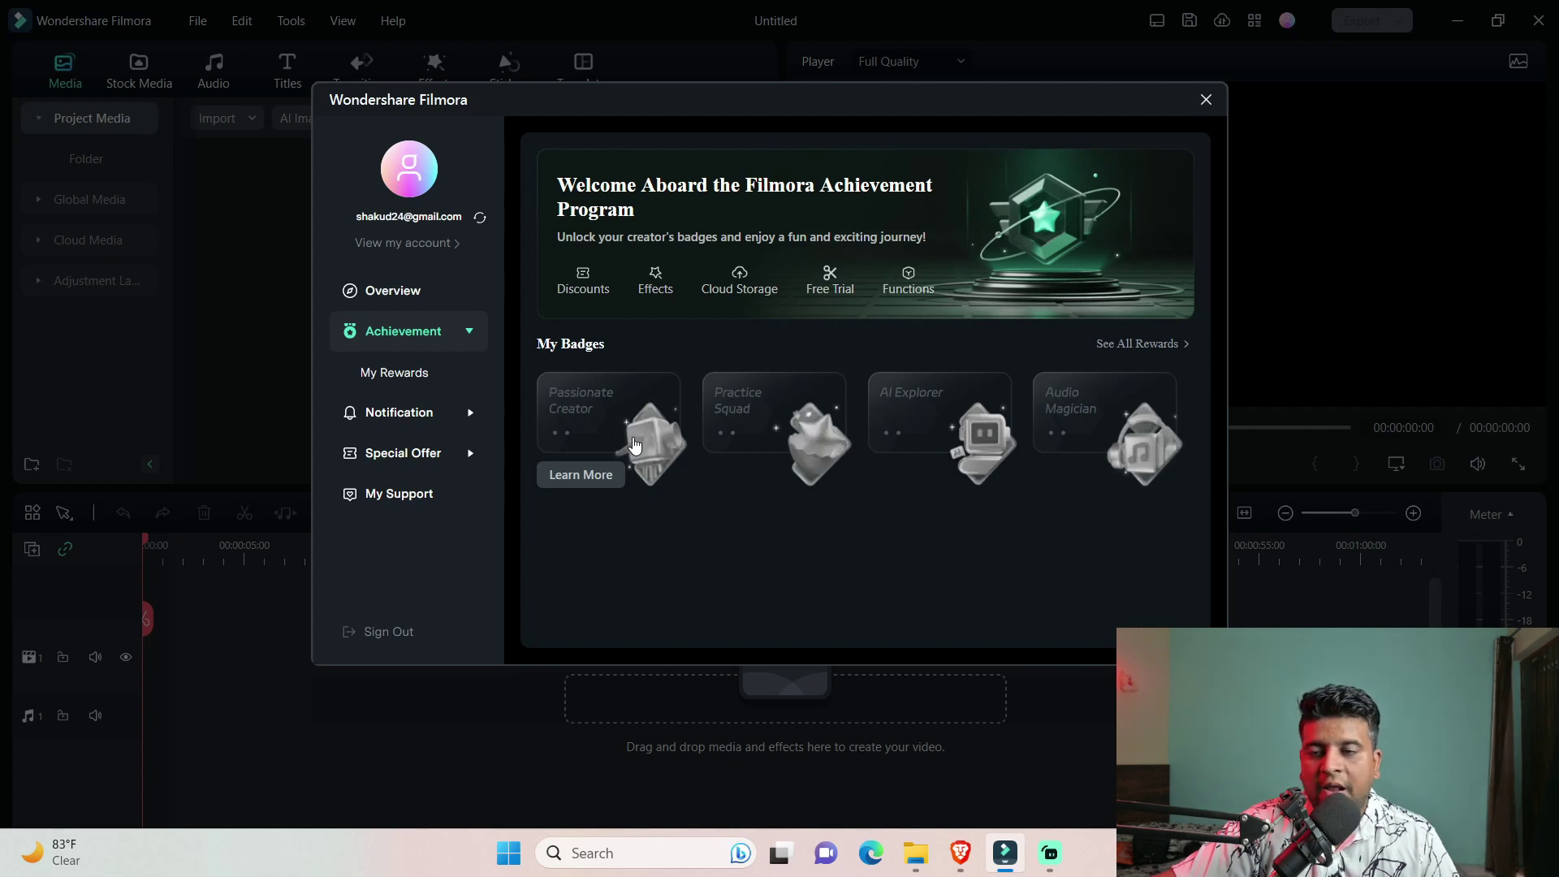
pyautogui.click(396, 375)
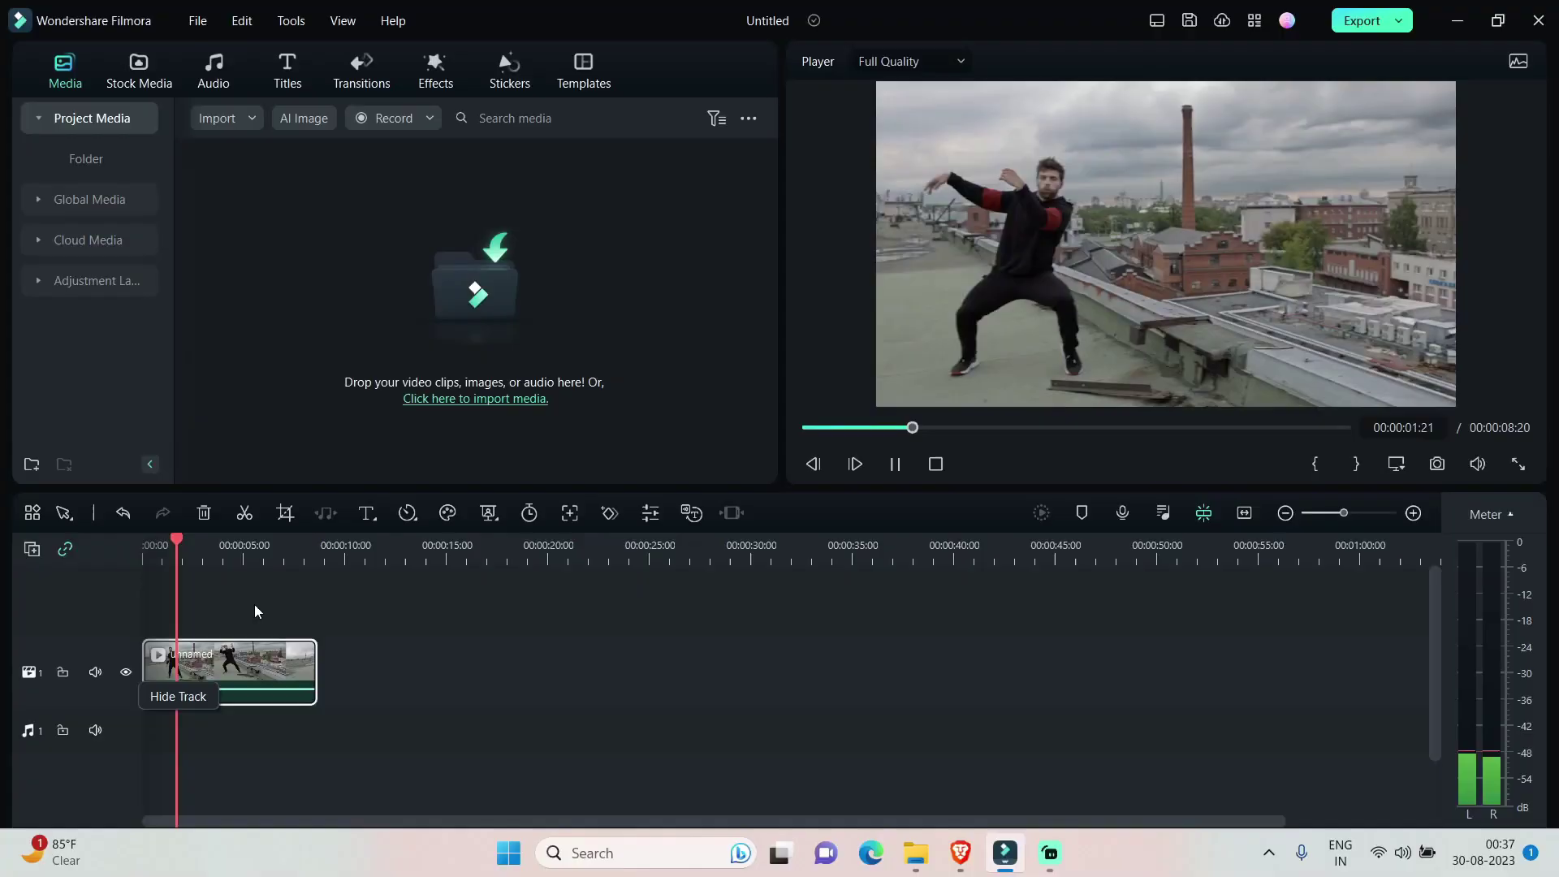
# Stop the preview, duplicate the dance clip onto a second video track, and return the playhead to the start
pyautogui.press('space')
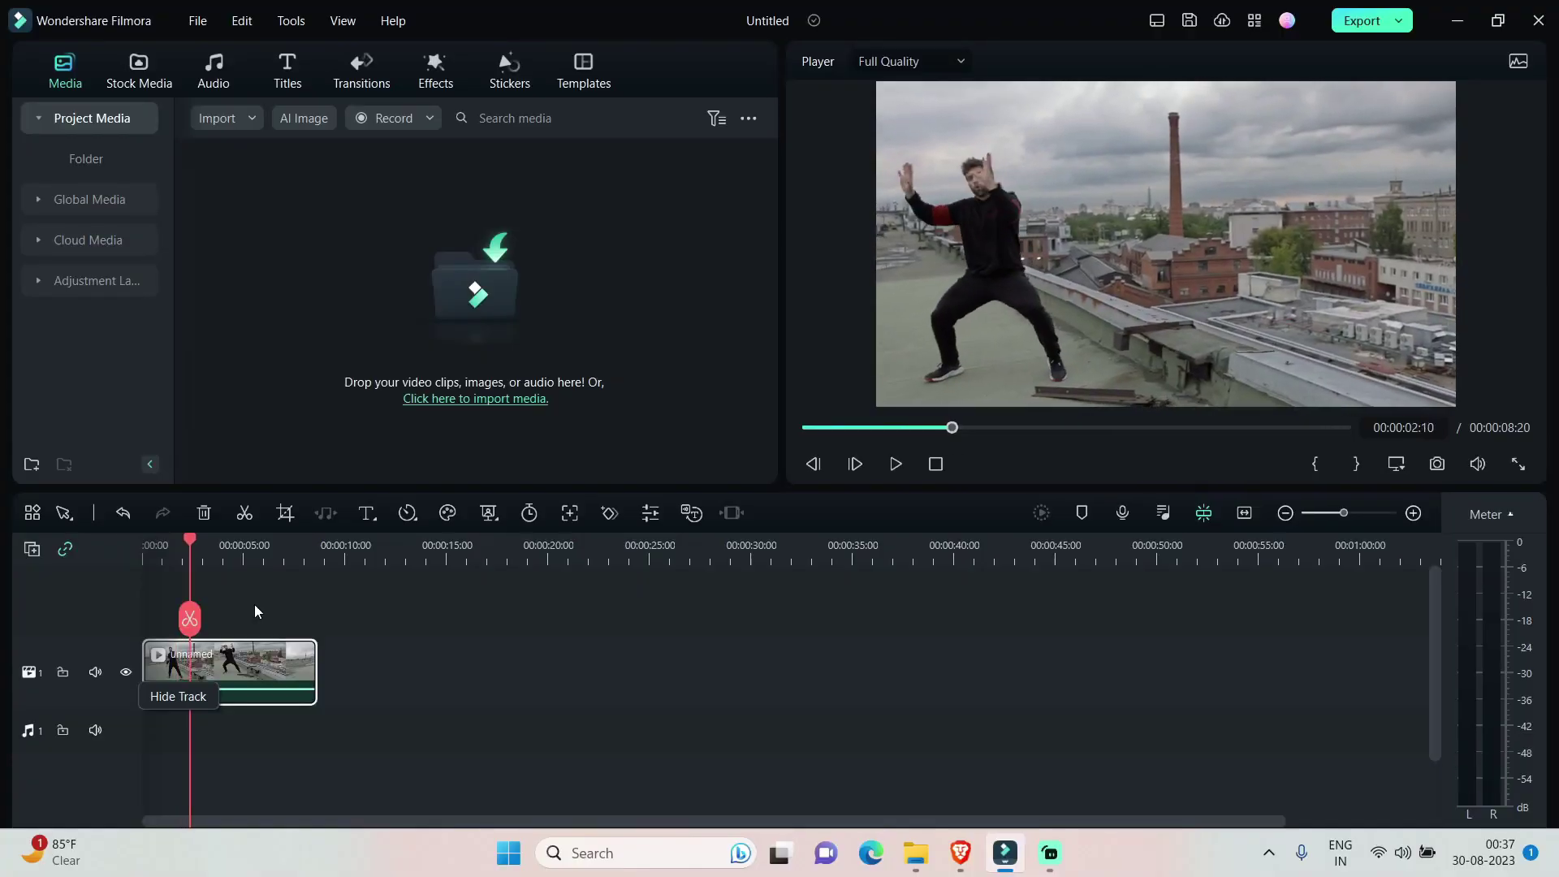
pyautogui.click(939, 465)
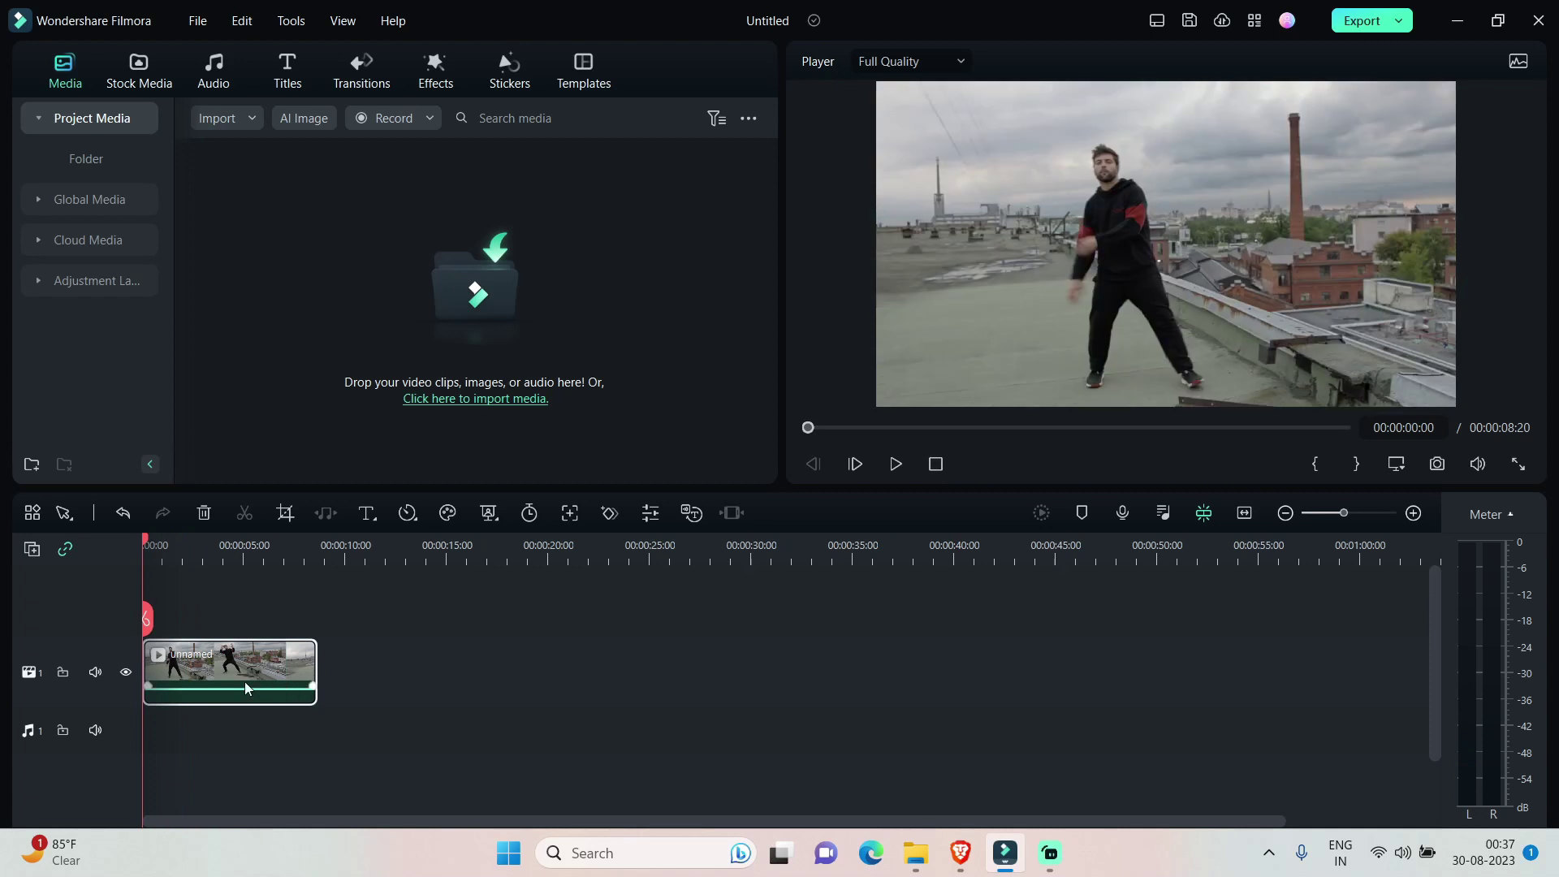
pyautogui.click(32, 549)
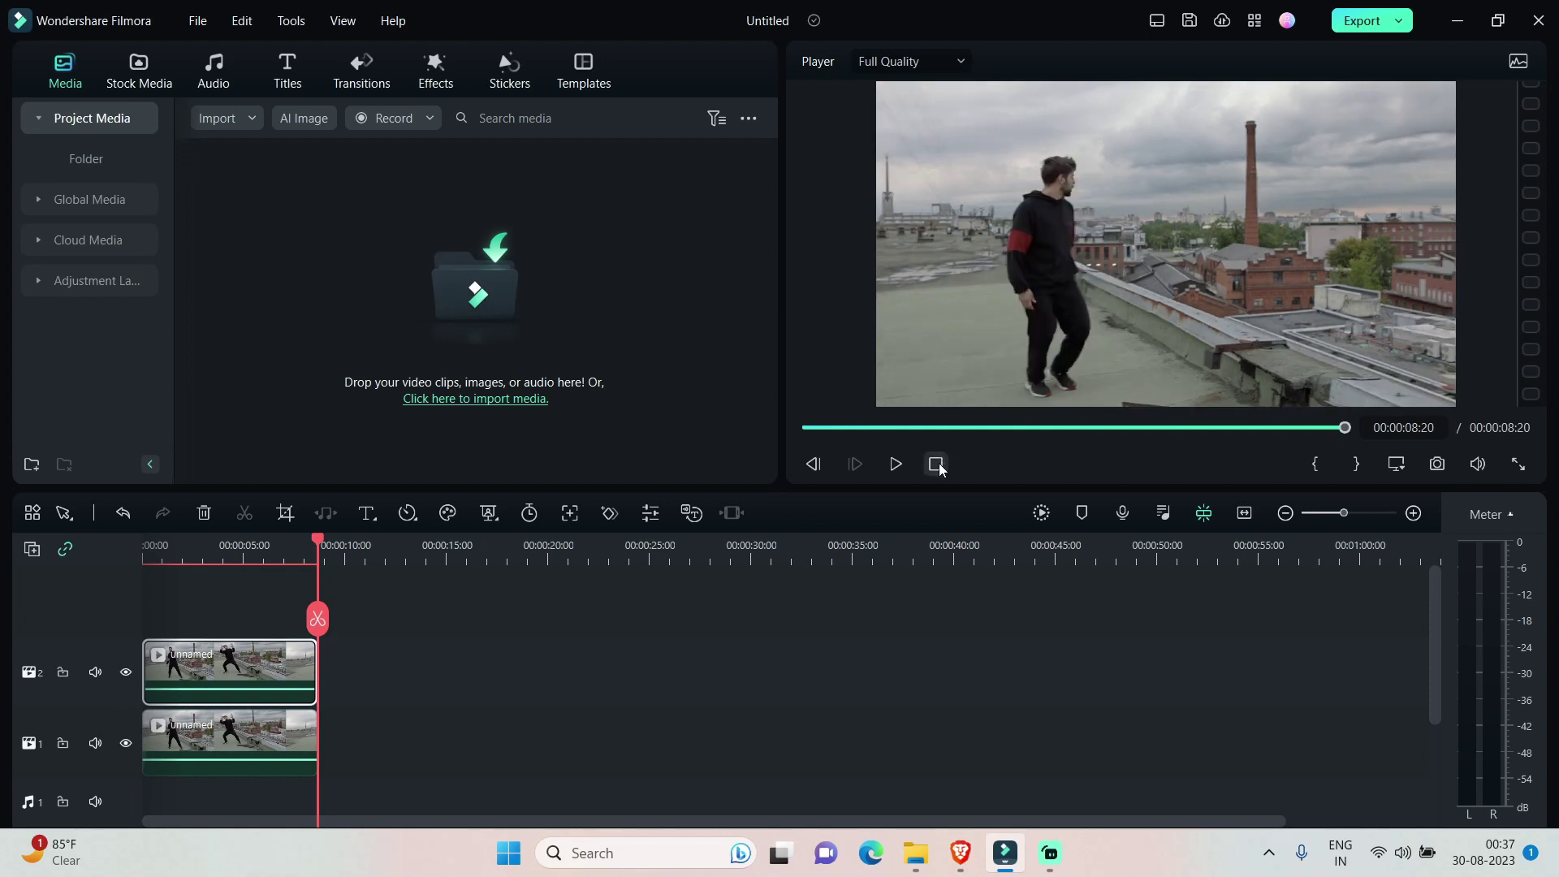
pyautogui.click(937, 465)
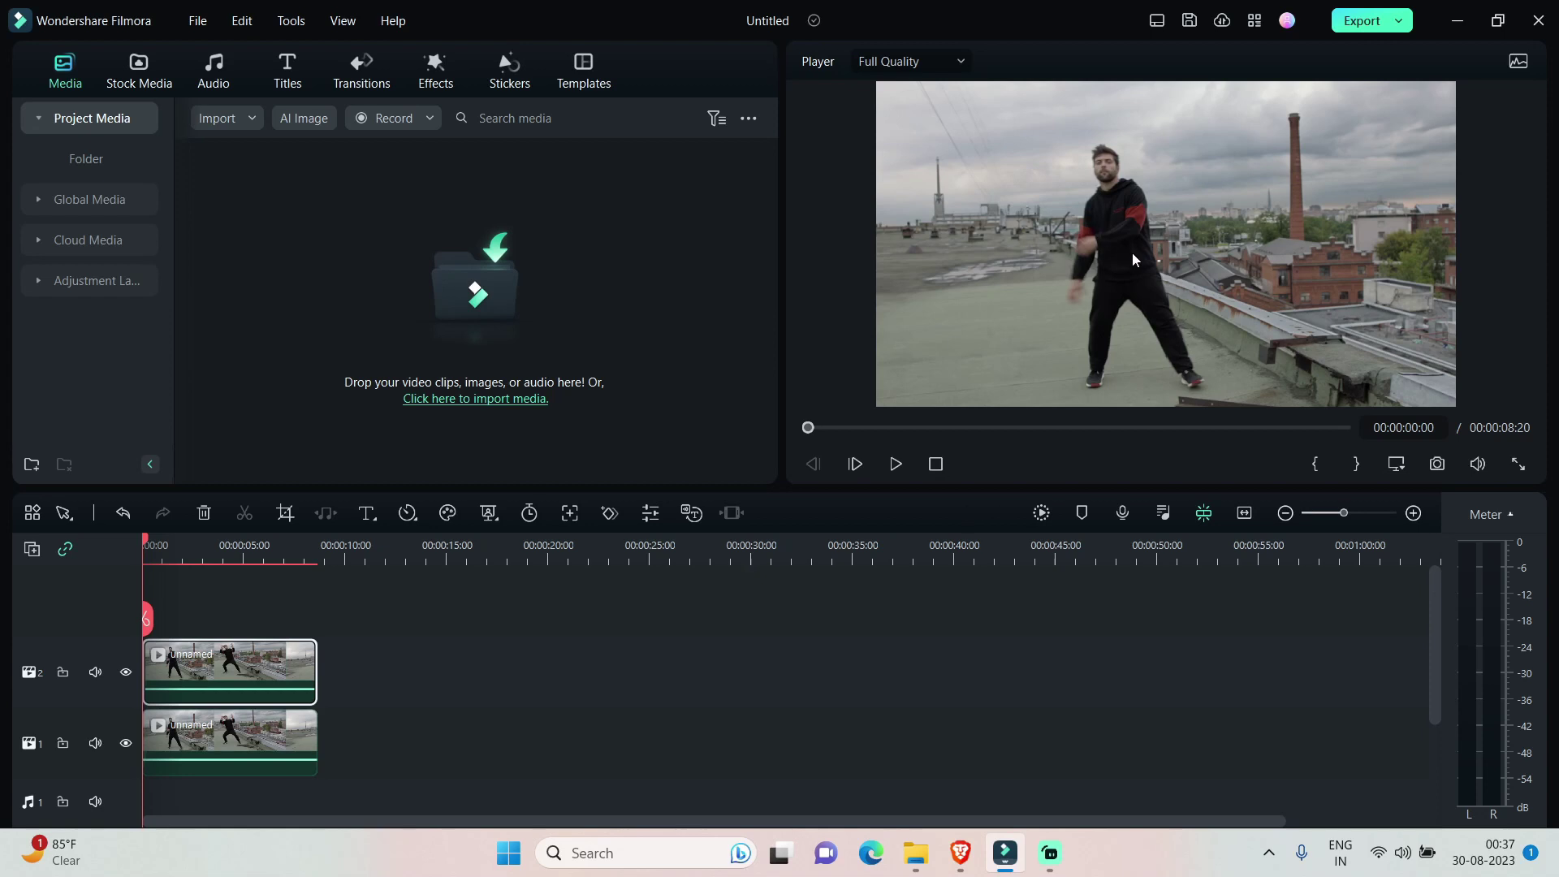
# Turn on AI Portrait for the upper dance clip and check the cutout by temporarily hiding the lower track
pyautogui.doubleClick(195, 683)
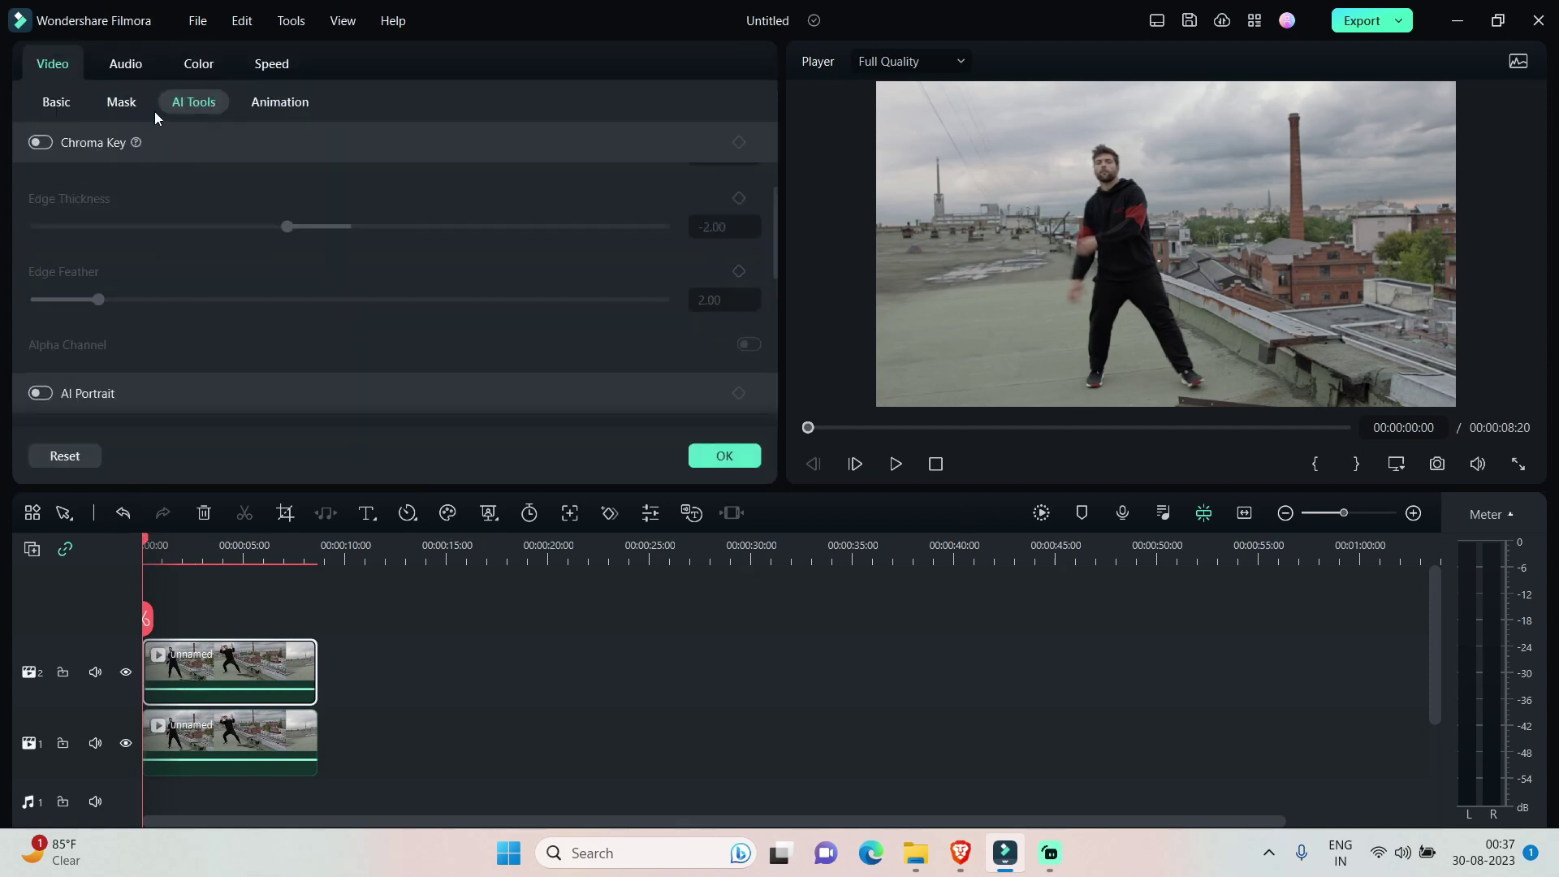
pyautogui.click(40, 393)
pyautogui.click(126, 744)
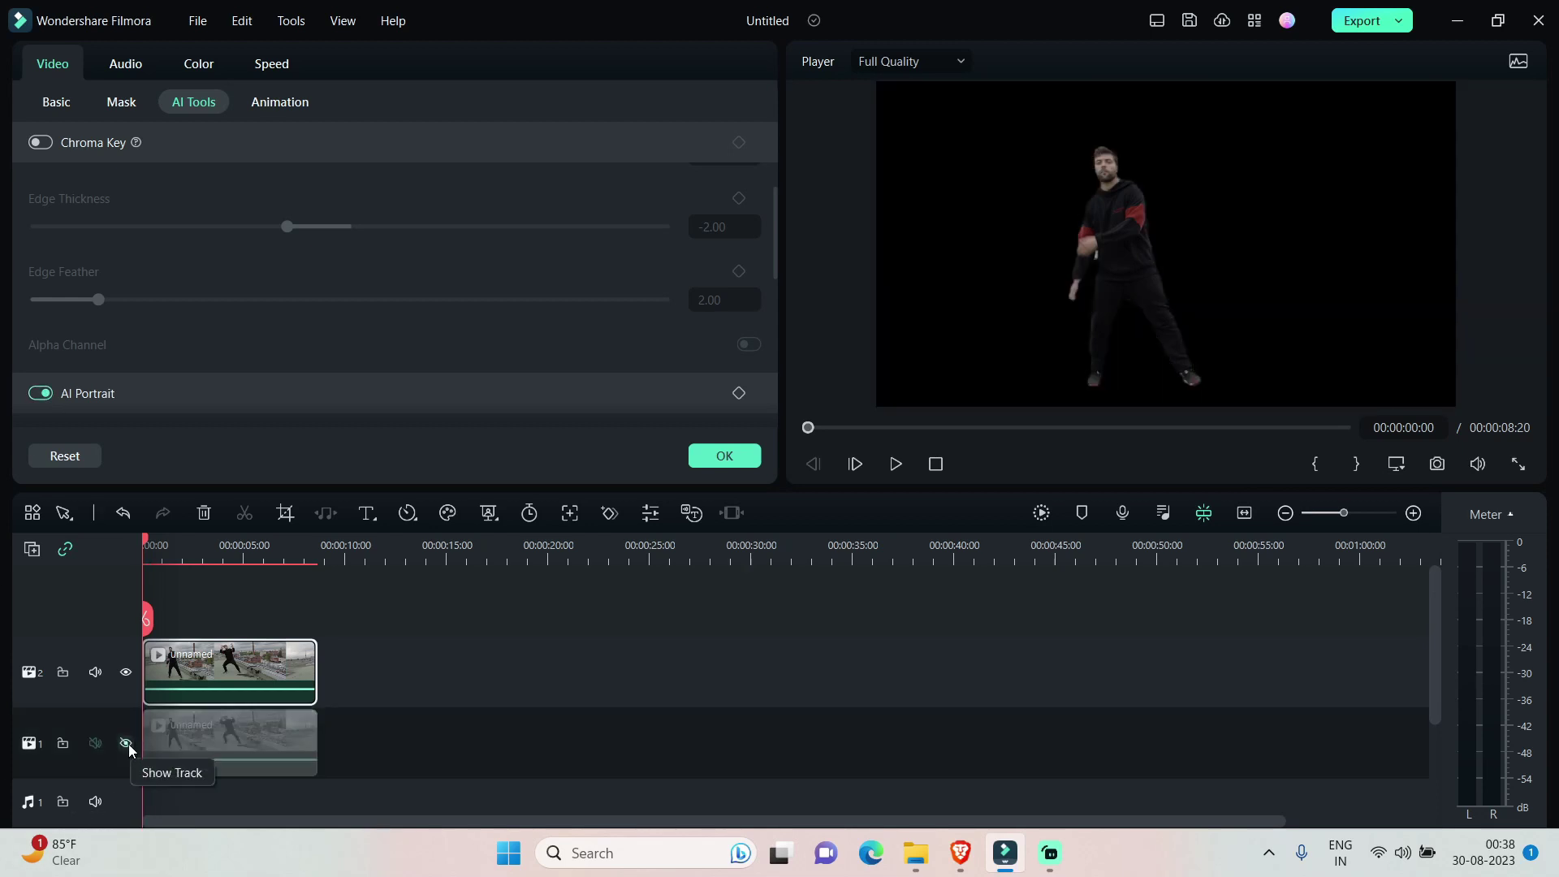
pyautogui.click(126, 744)
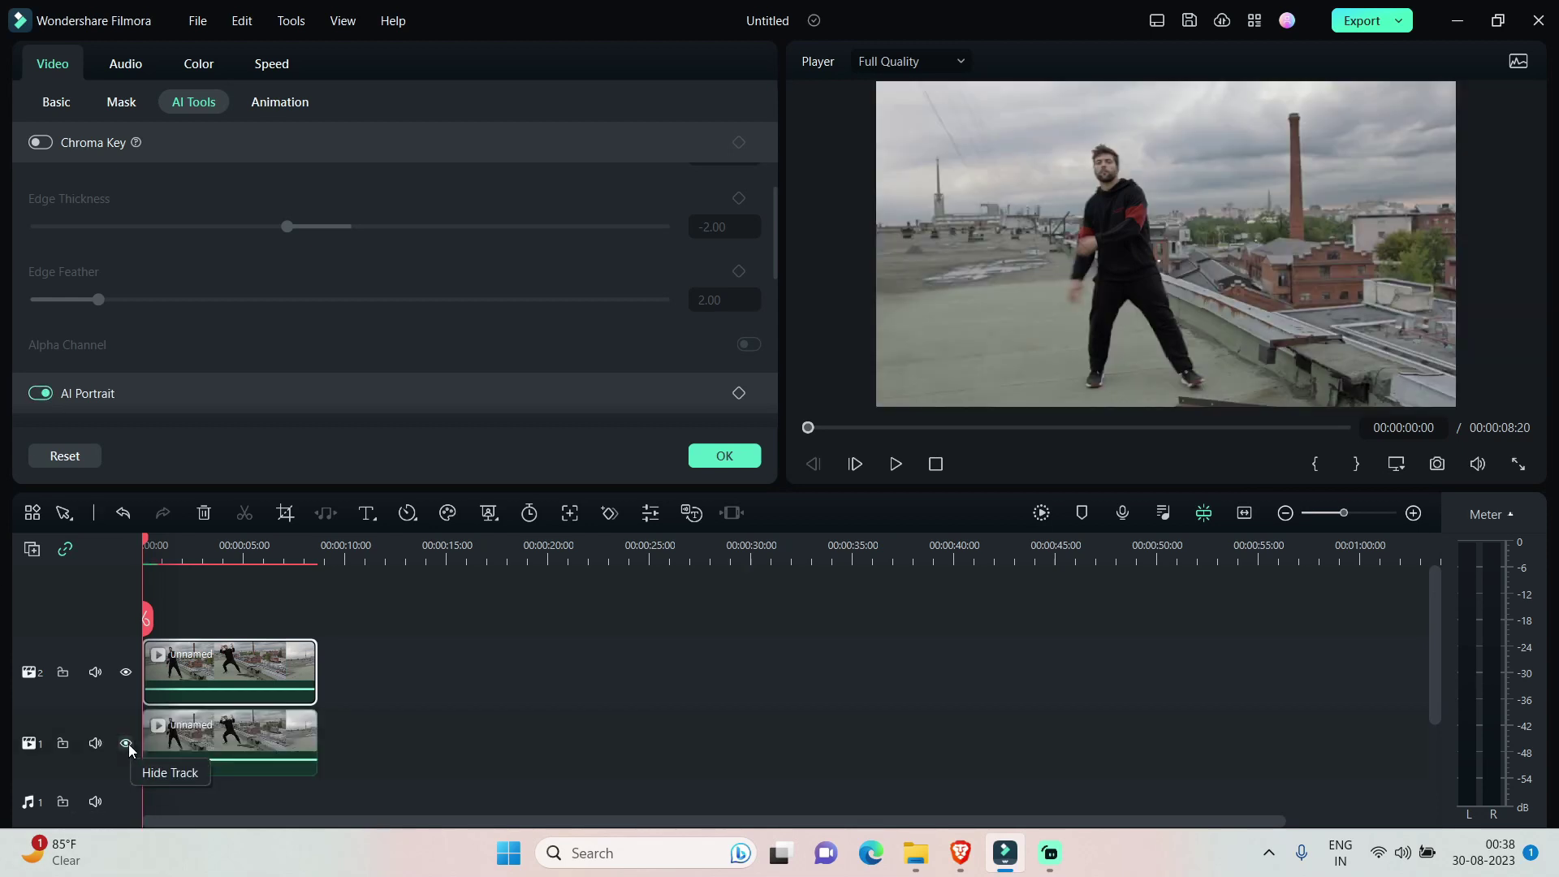
# Replace AI Portrait with a Smart Cutout of the dancer on the upper clip and check it with the lower track temporarily hidden
pyautogui.click(40, 393)
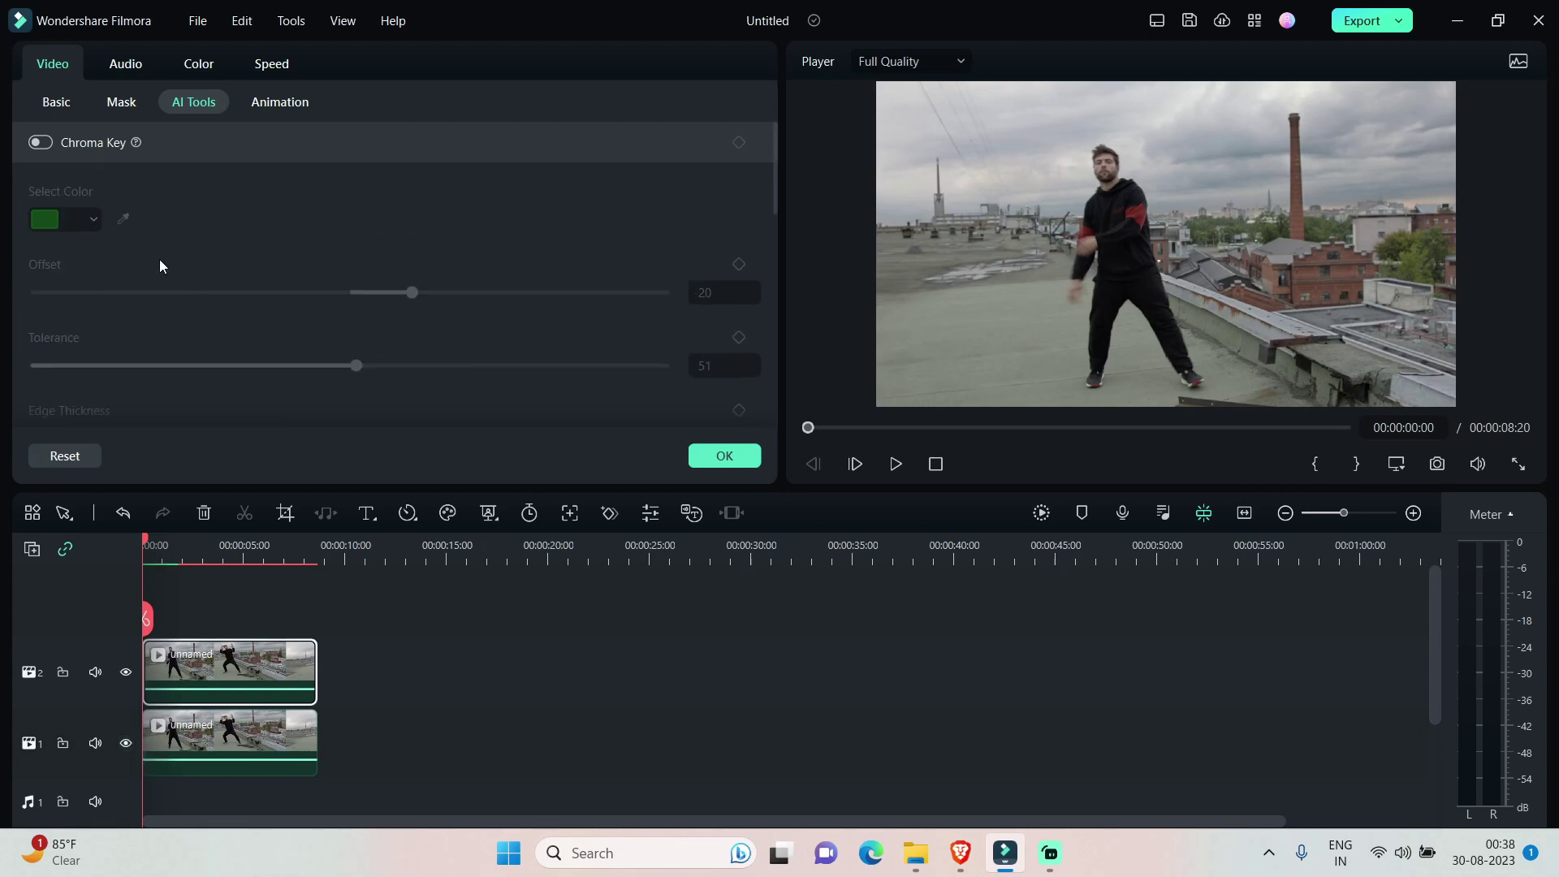
pyautogui.scroll(-1, 122, 292)
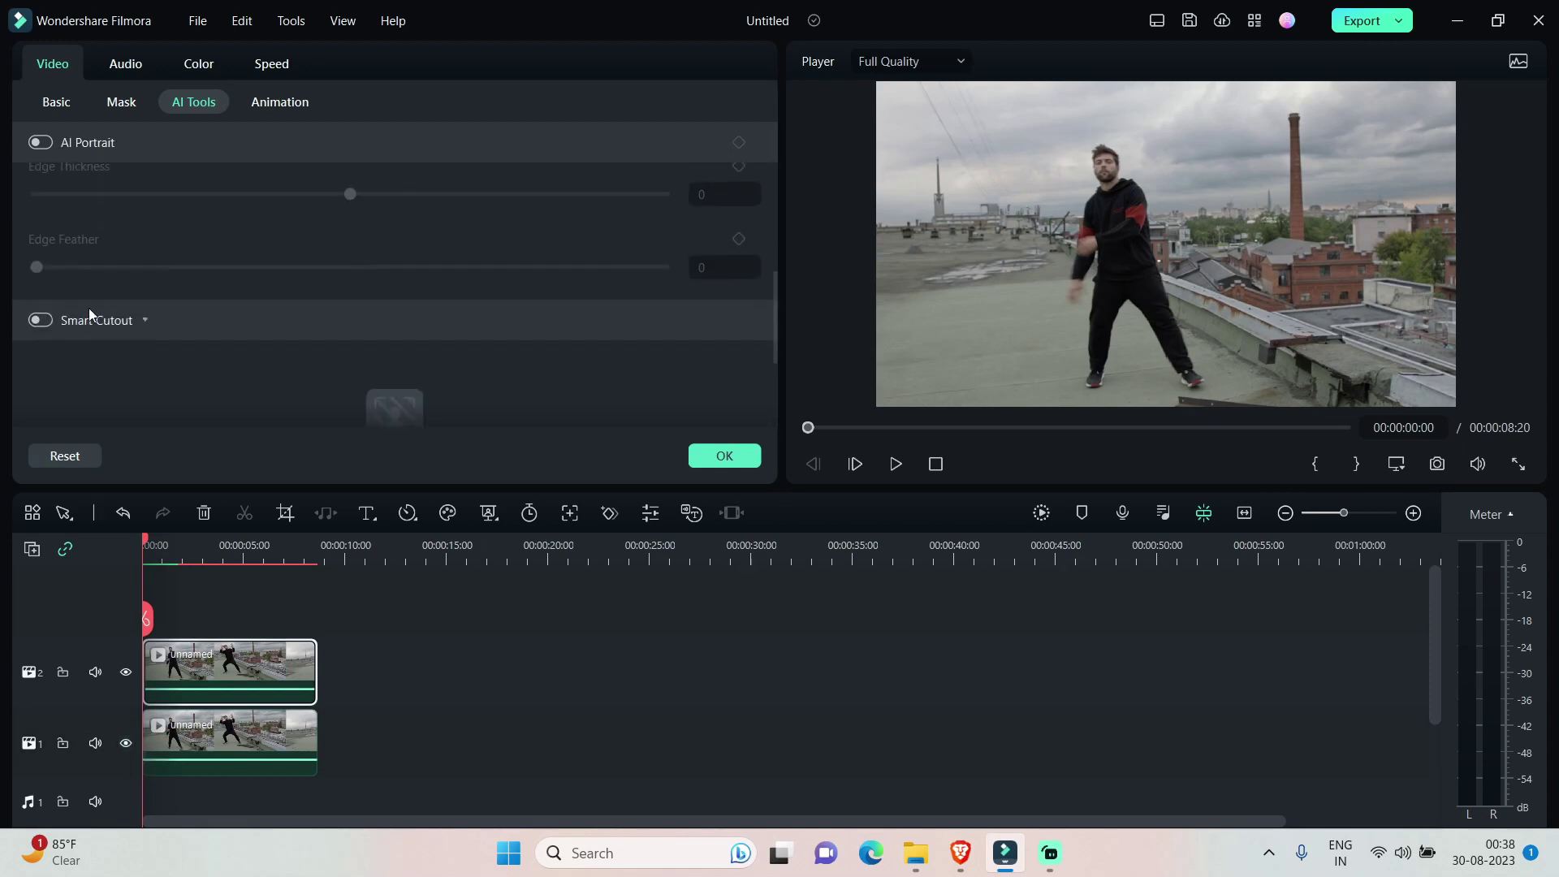
pyautogui.click(42, 324)
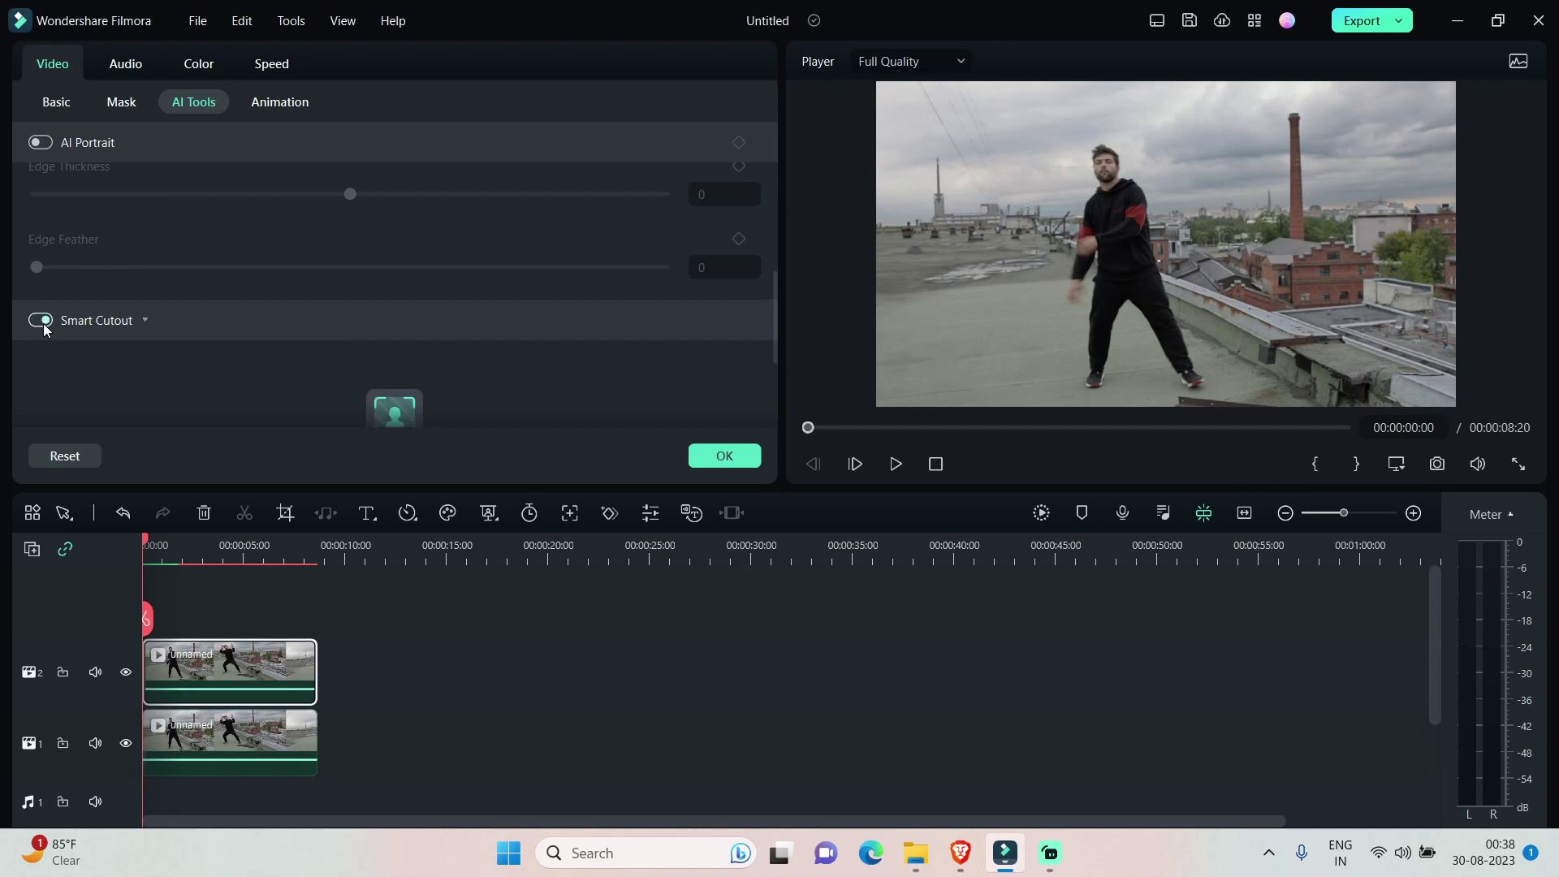
pyautogui.click(398, 410)
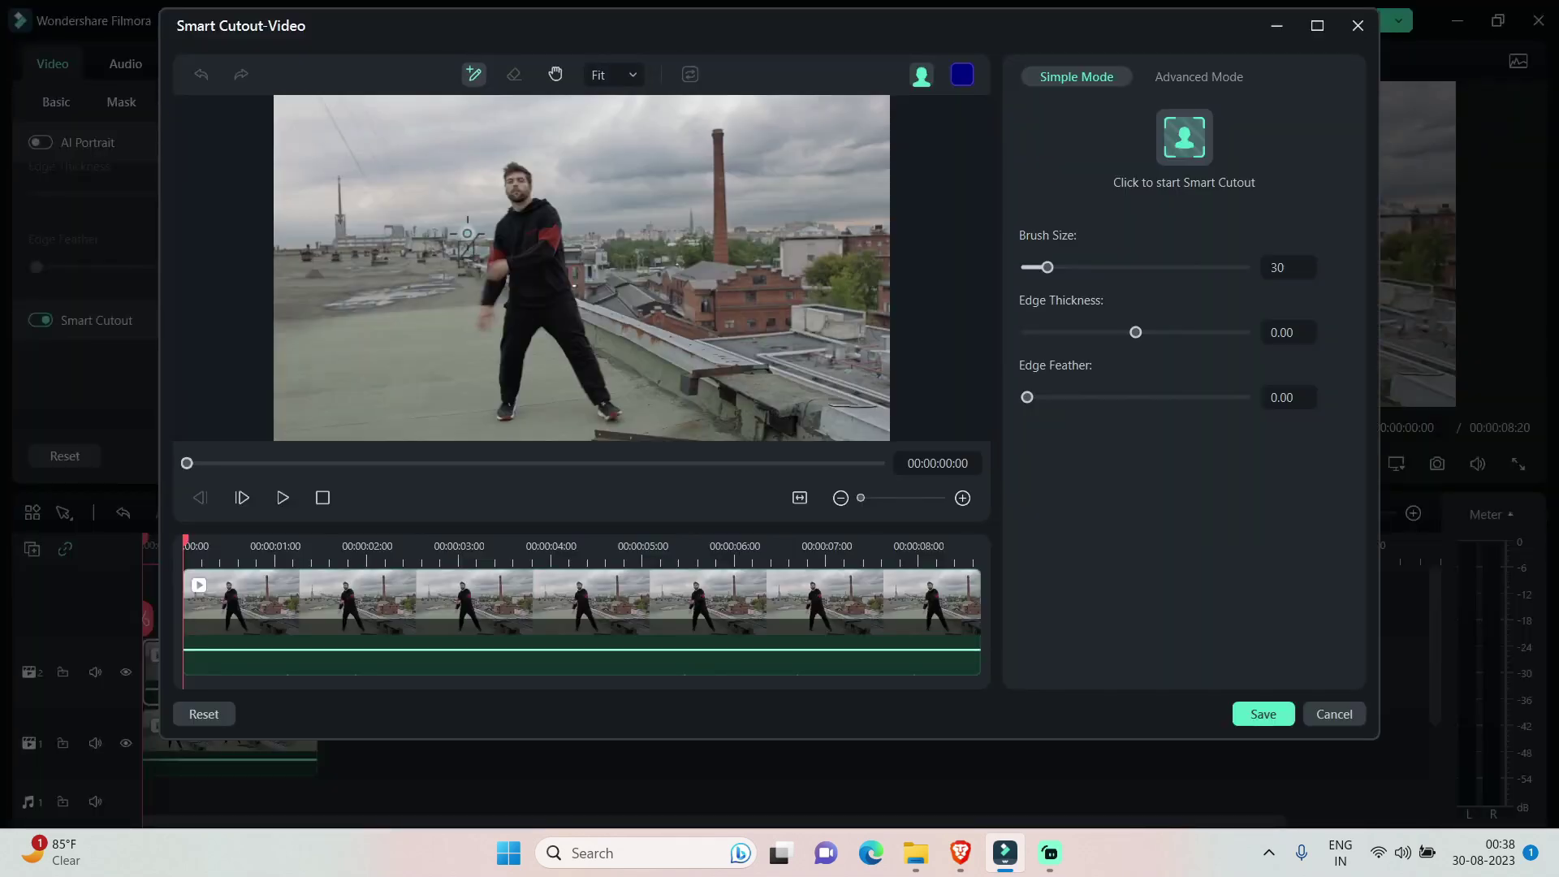
pyautogui.moveTo(528, 197)
pyautogui.mouseDown()
pyautogui.moveTo(530, 277)
pyautogui.moveTo(571, 335)
pyautogui.mouseUp()
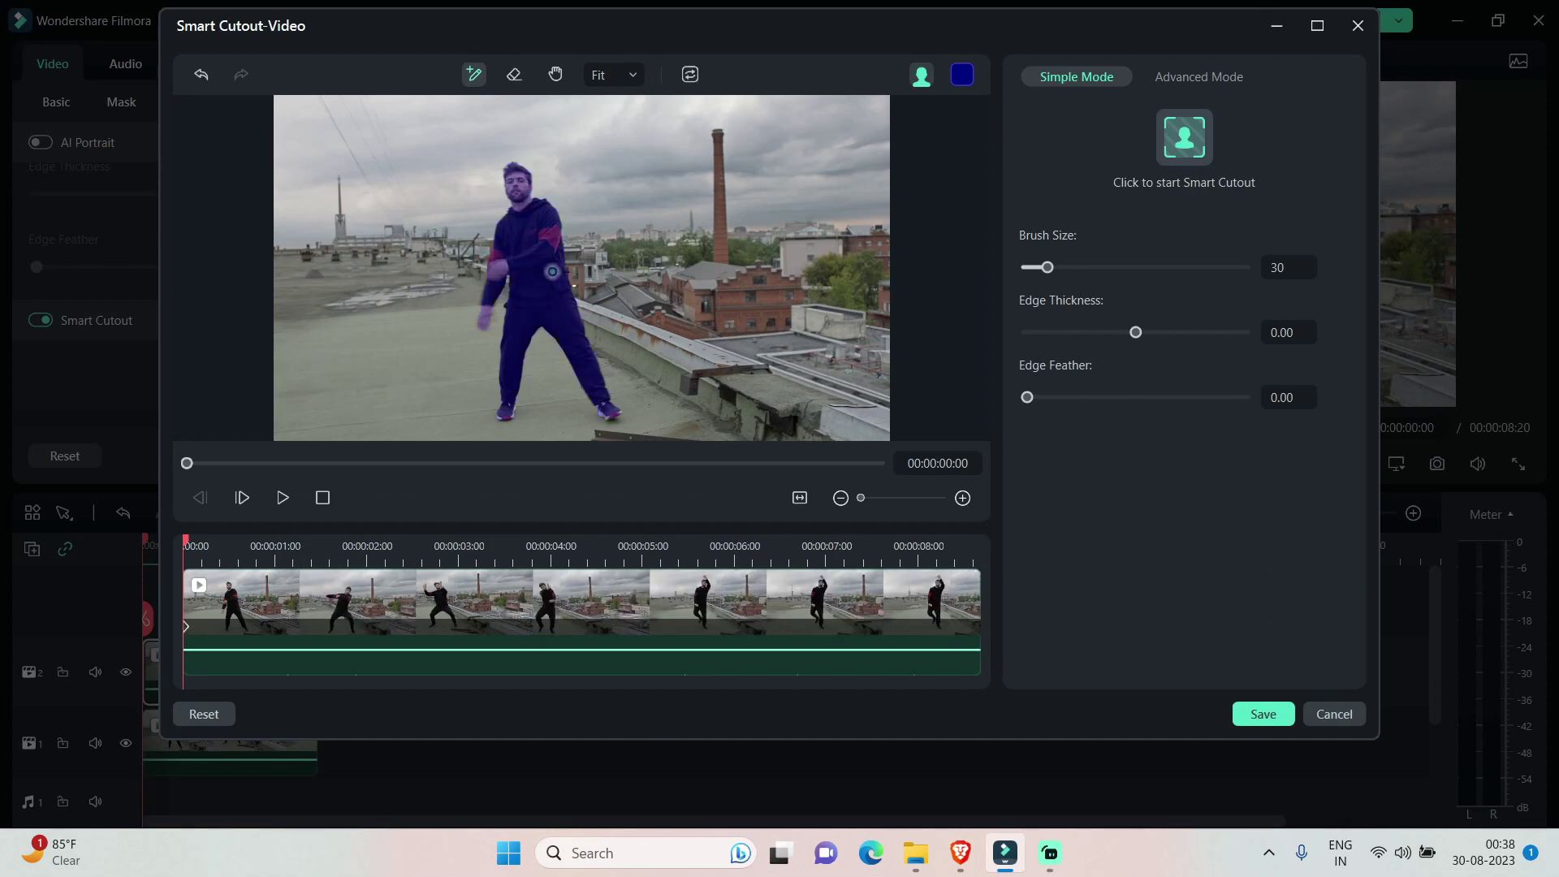
pyautogui.click(1184, 150)
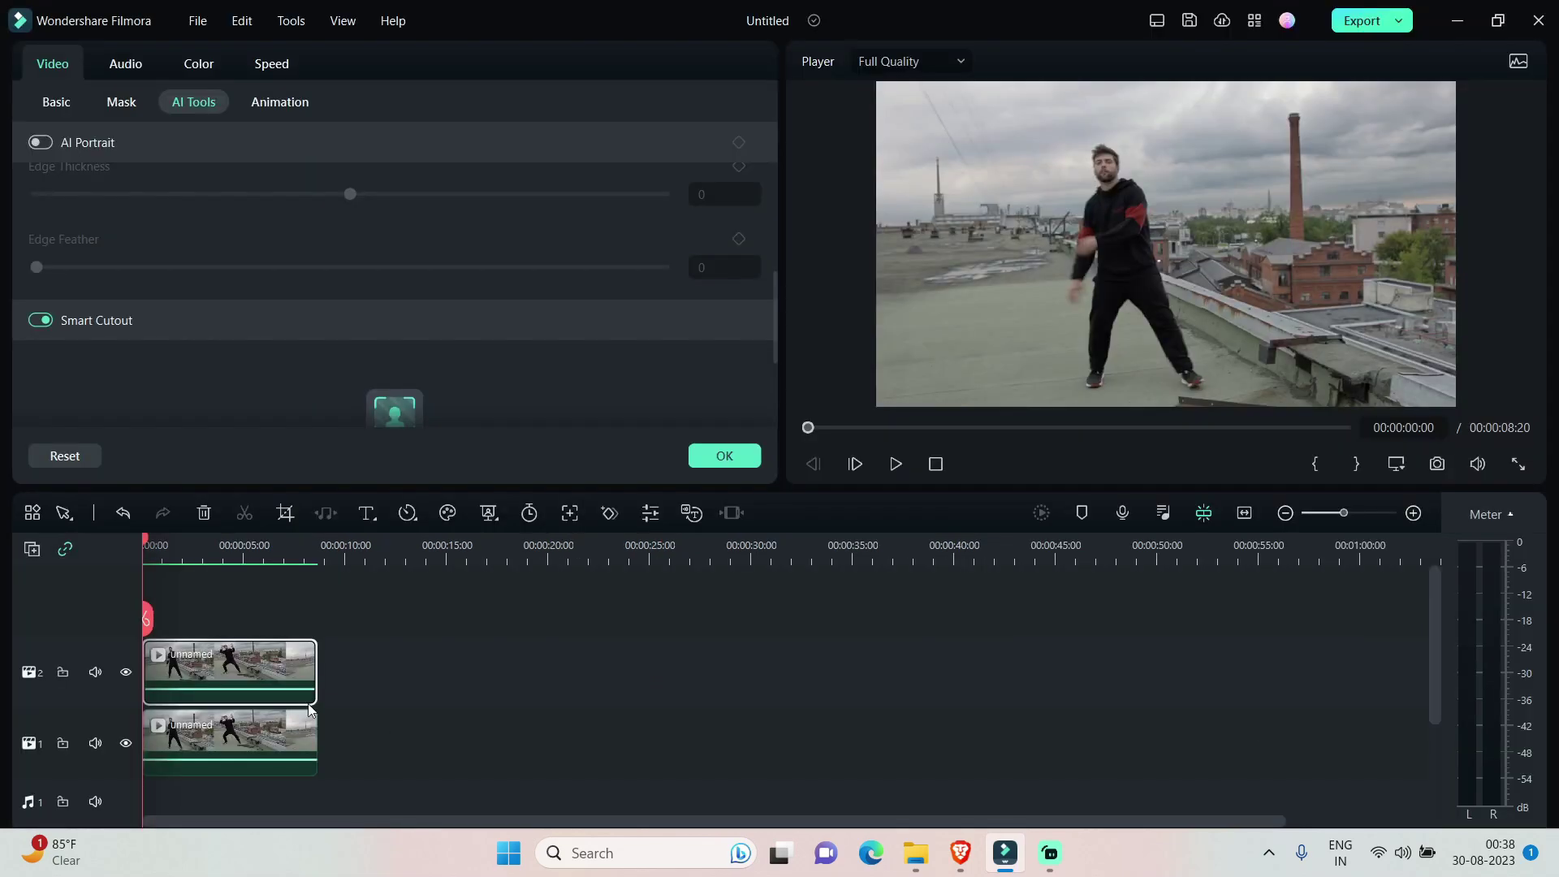
pyautogui.click(126, 743)
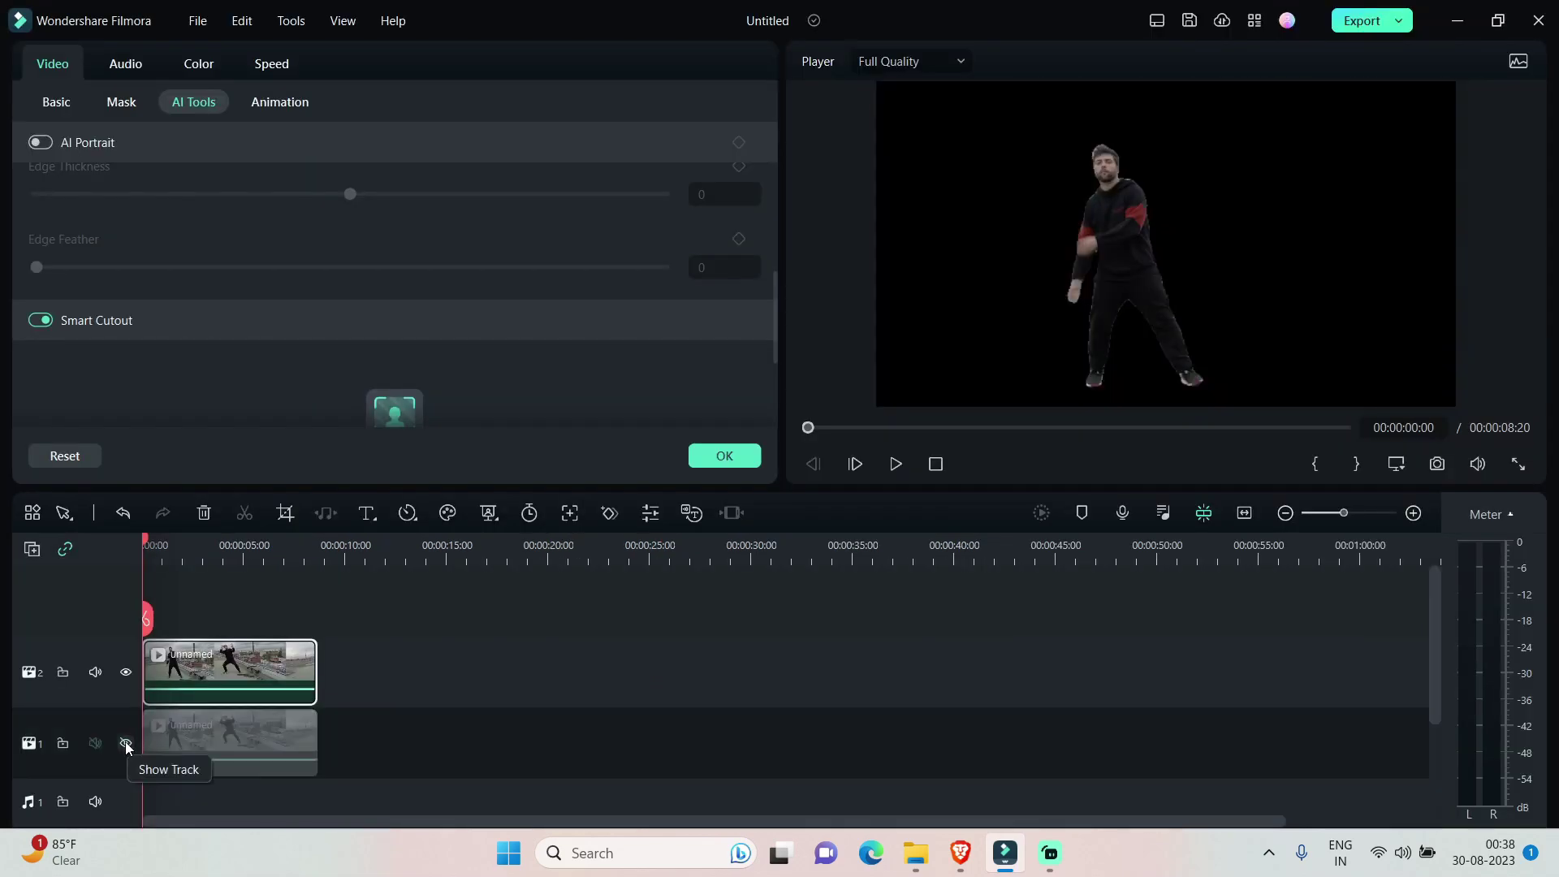
pyautogui.click(126, 744)
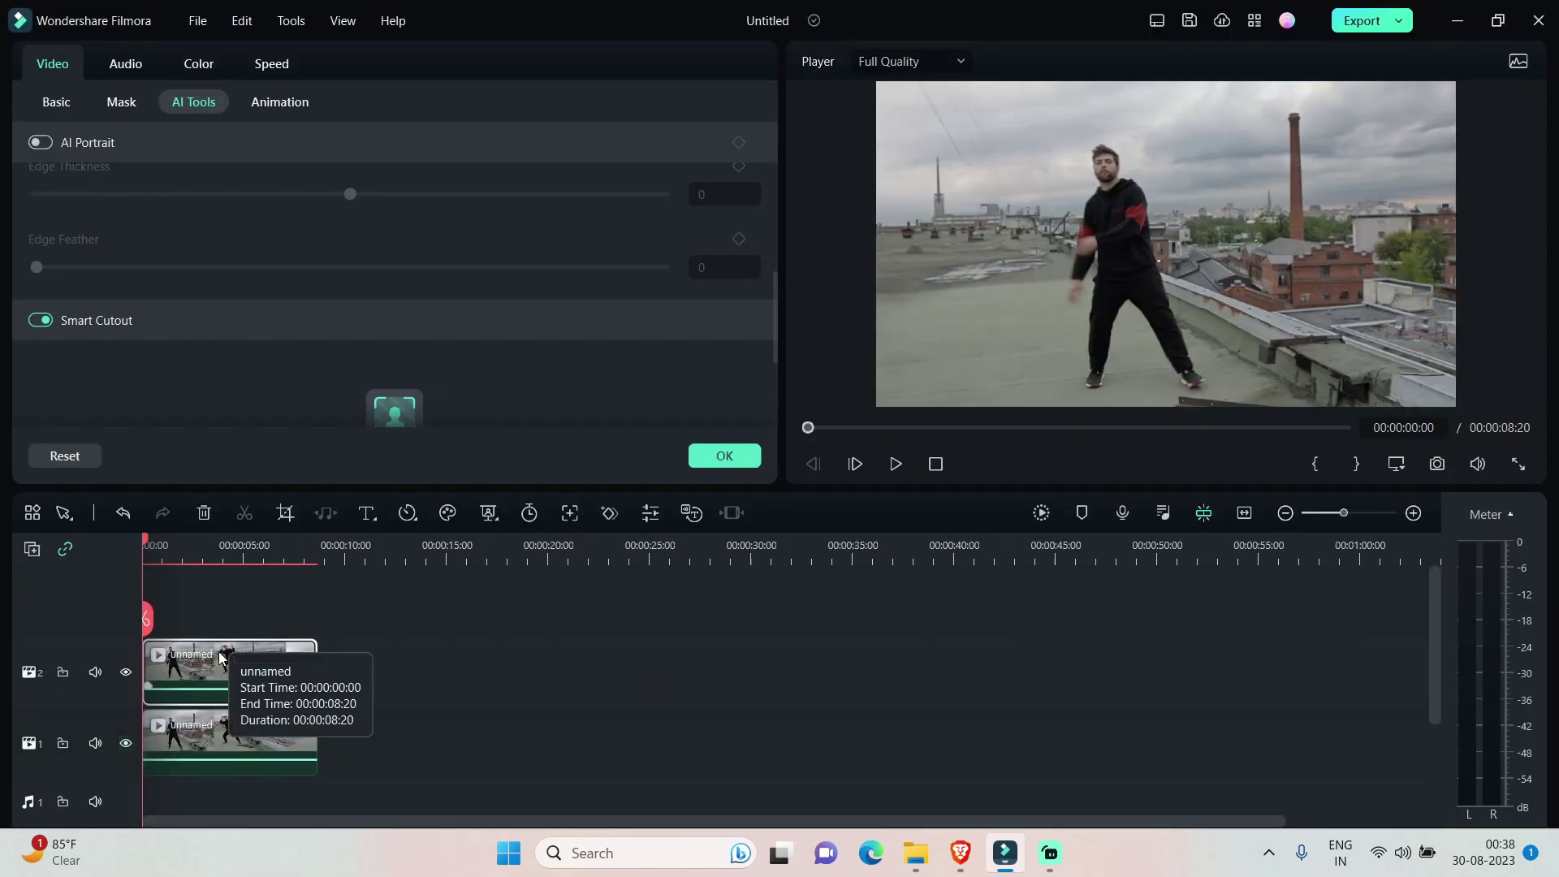
# Turn off Smart Cutout, turn on AI Portrait for the upper clip, and accept the settings
pyautogui.click(41, 320)
pyautogui.click(38, 144)
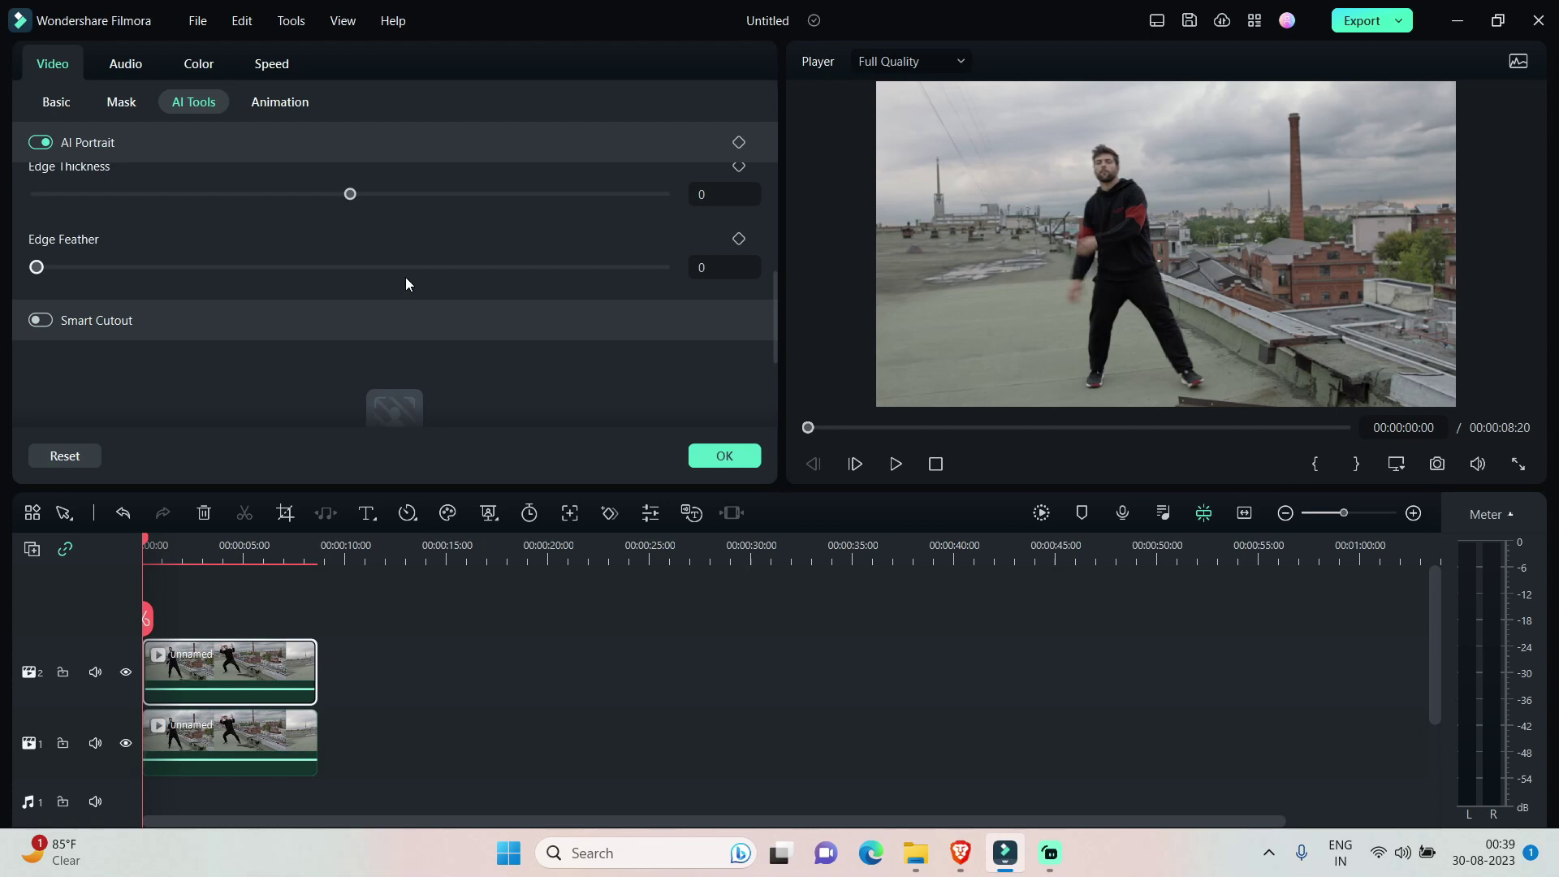
pyautogui.click(723, 456)
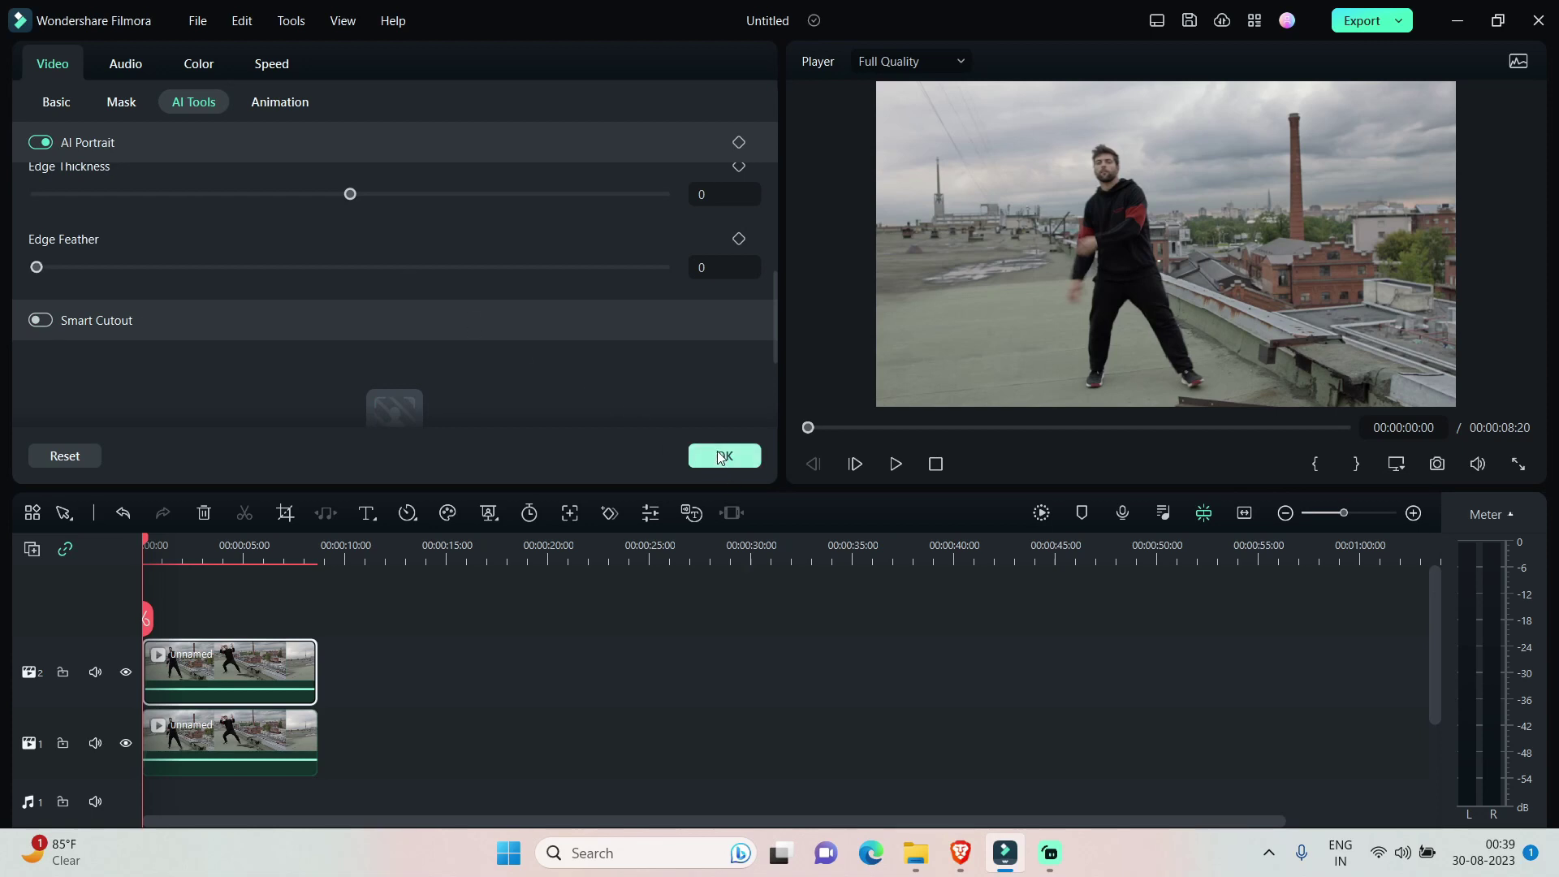
# Search titles for "default title", add Default Title on a track above both clips, and extend it to their full length
pyautogui.click(289, 65)
pyautogui.click(245, 118)
pyautogui.write('default title')
pyautogui.press('Return')
pyautogui.moveTo(239, 182); pyautogui.dragTo(106, 599)
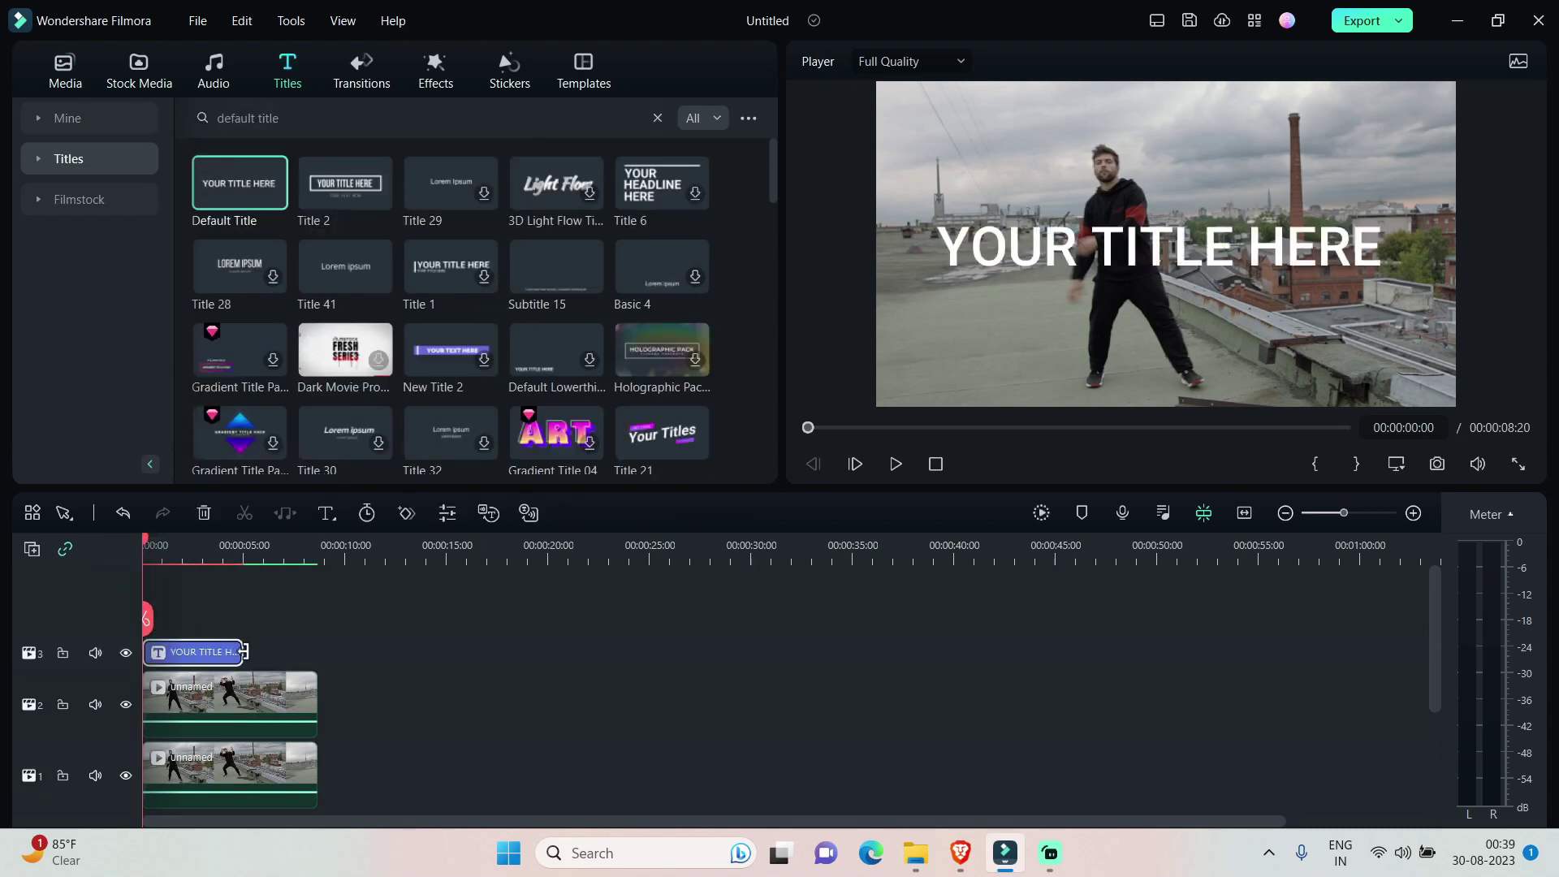
pyautogui.moveTo(238, 650); pyautogui.dragTo(316, 653)
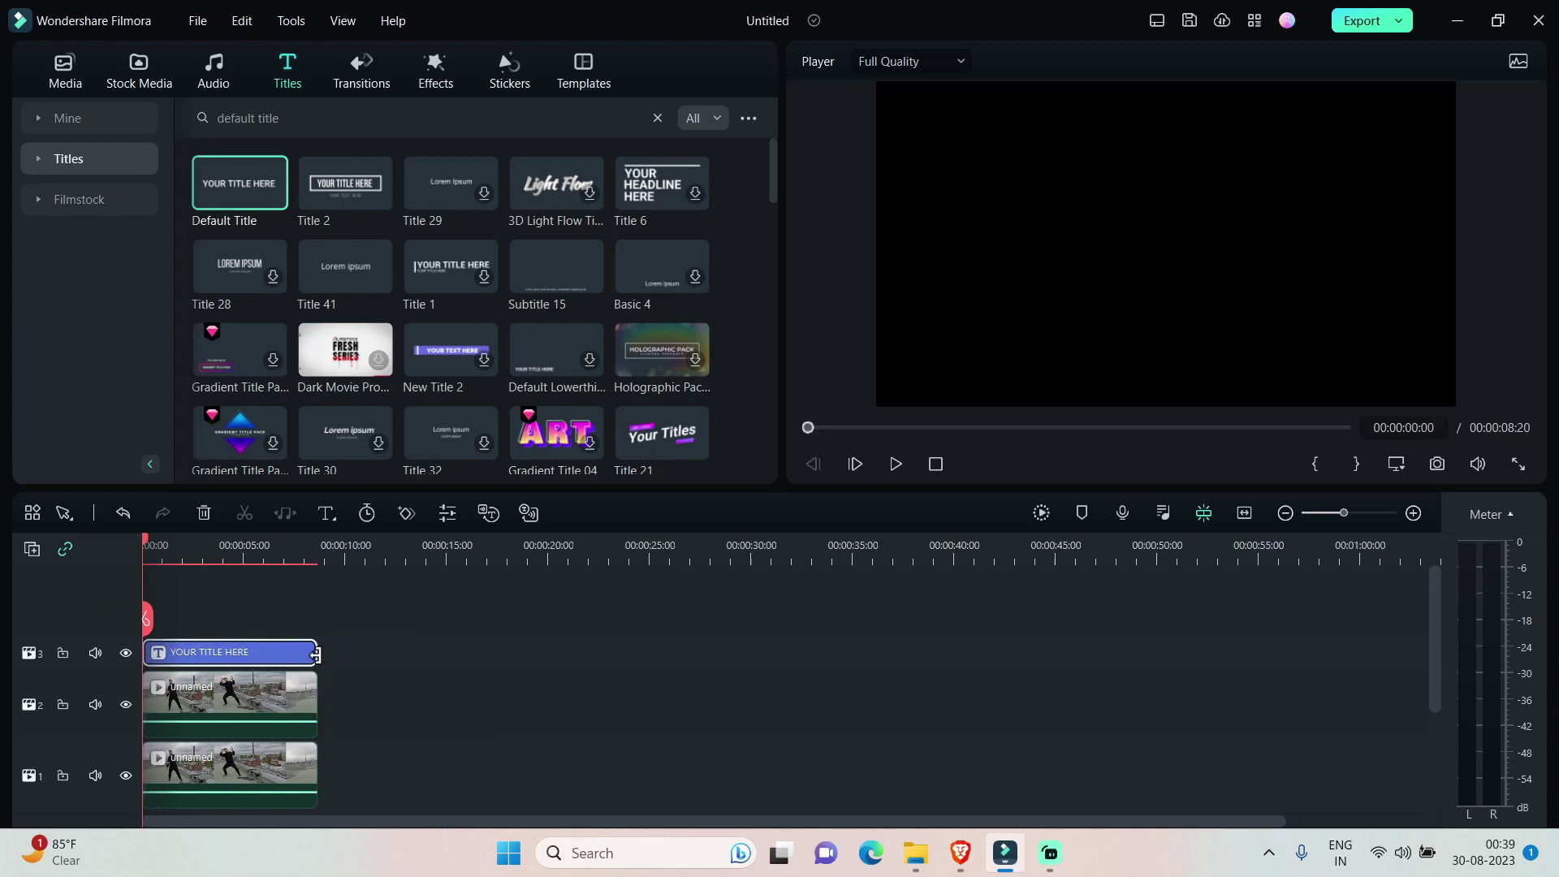
# Replace the title's placeholder text with "DANCE LIKE"
pyautogui.doubleClick(260, 660)
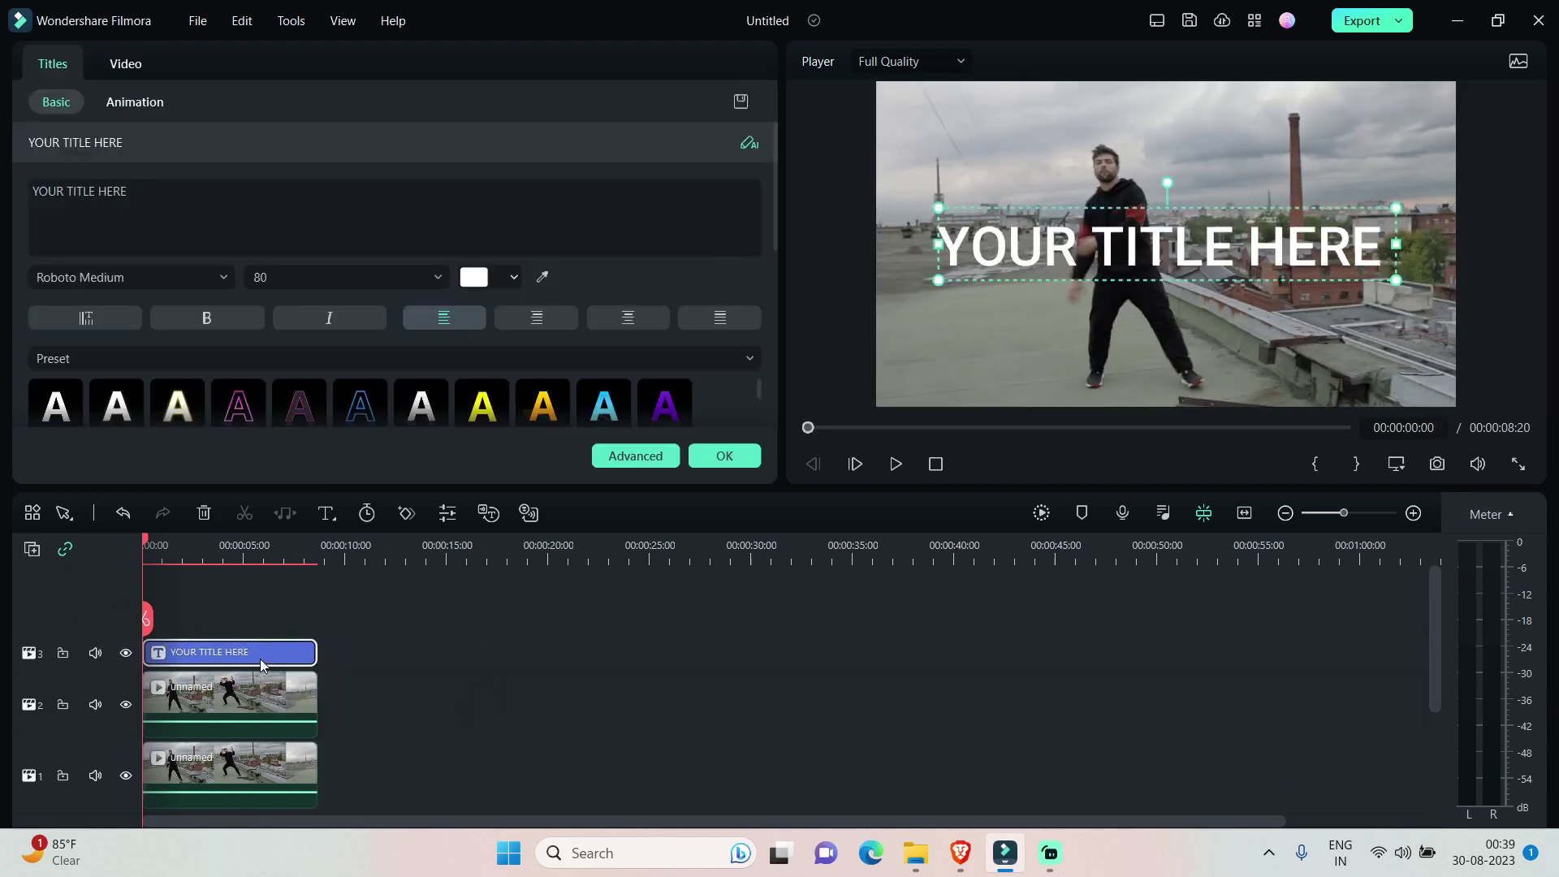
pyautogui.click(194, 205)
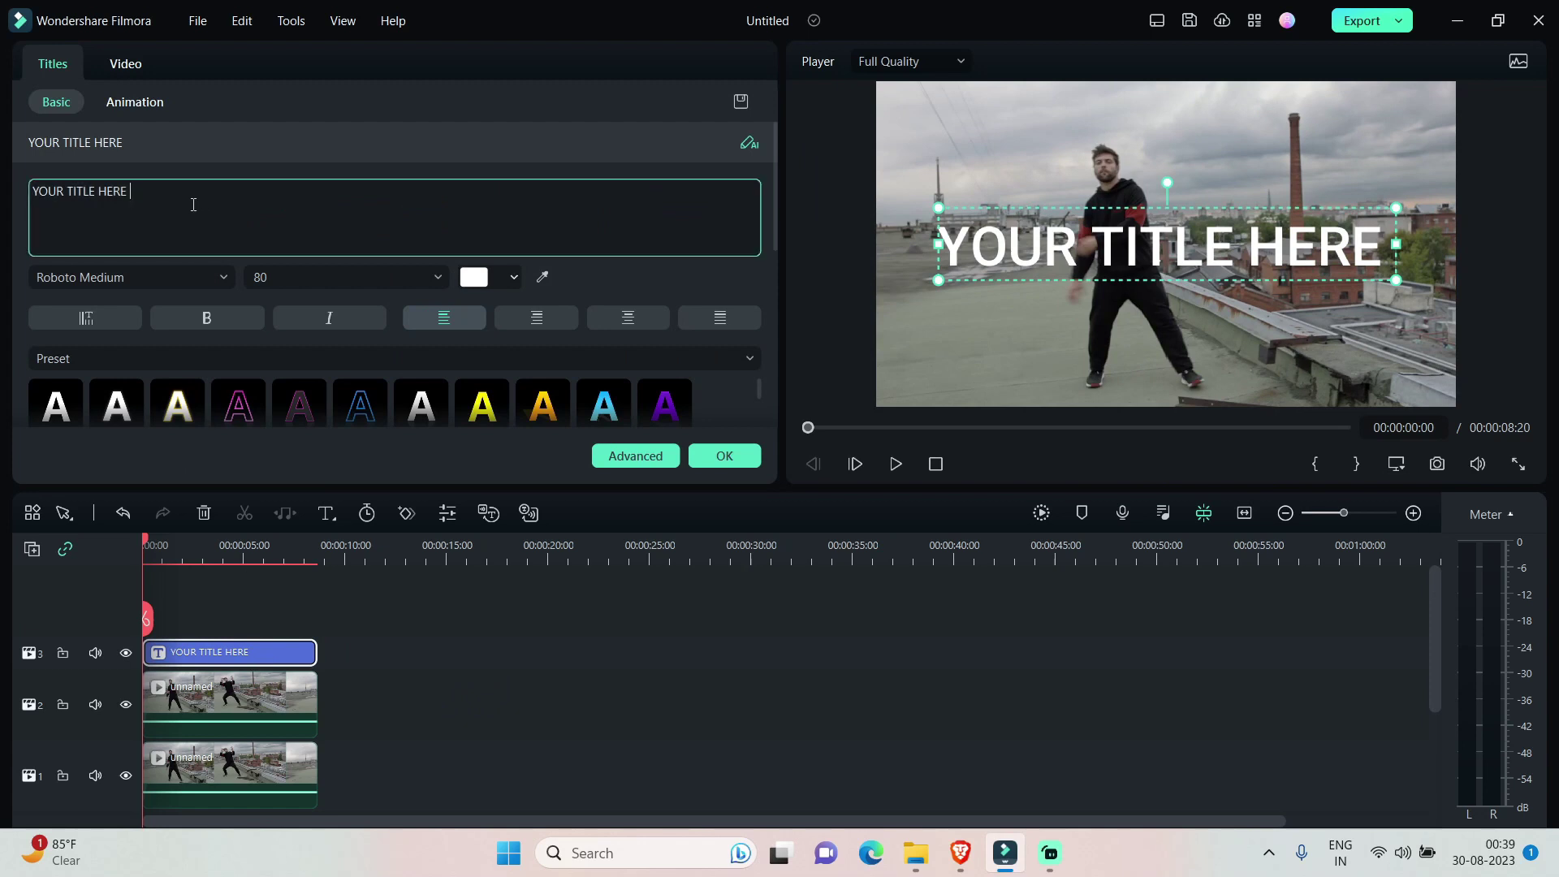
pyautogui.hotkey('ctrl', 'a')
pyautogui.write('DA')
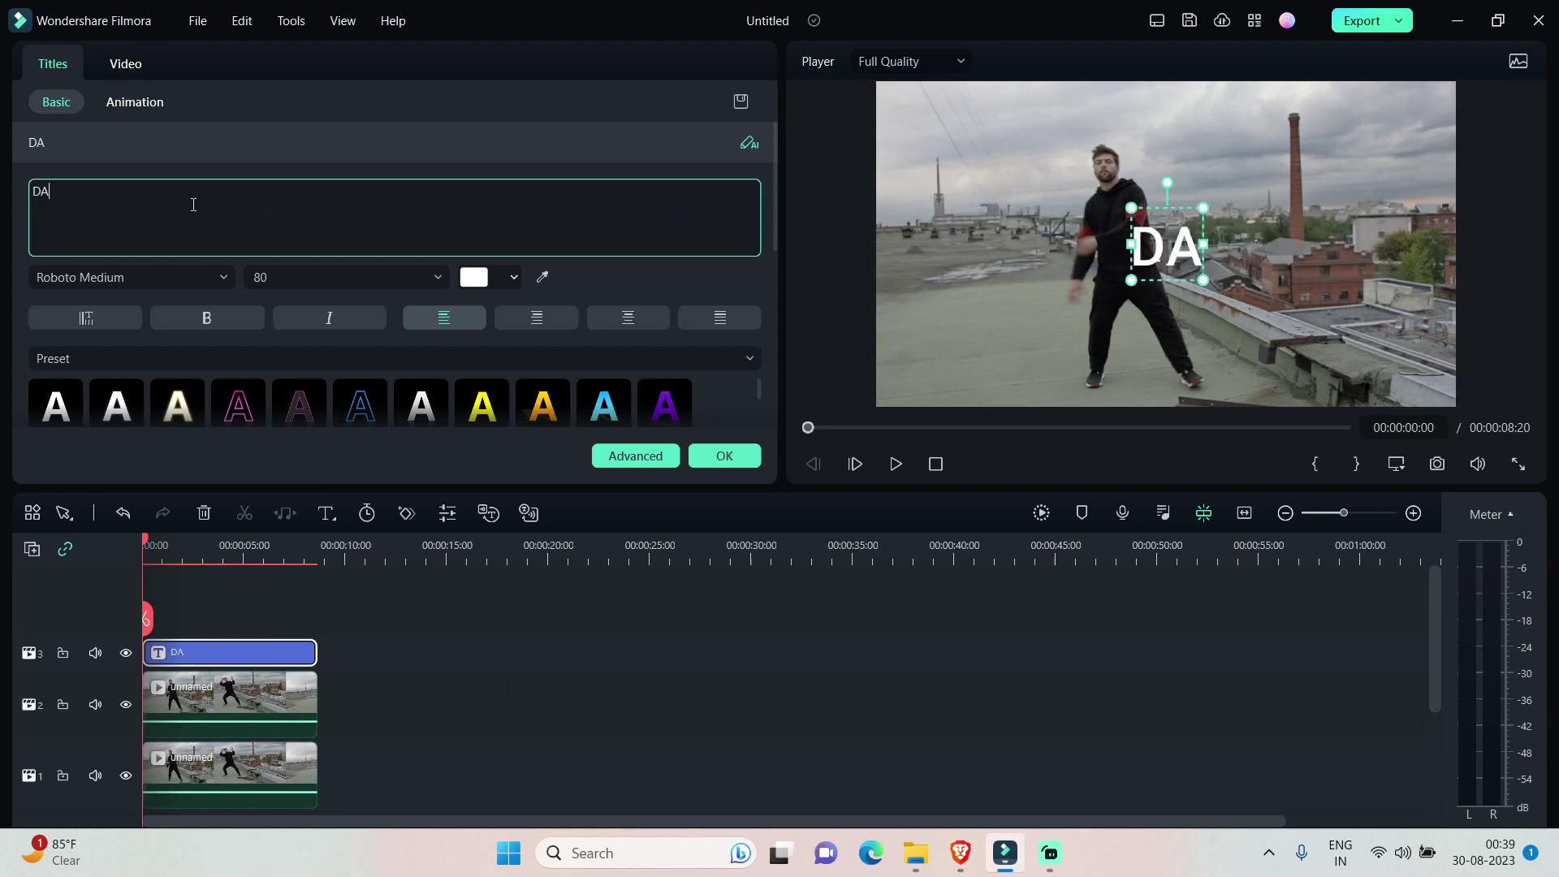
pyautogui.write('NCE LIK')
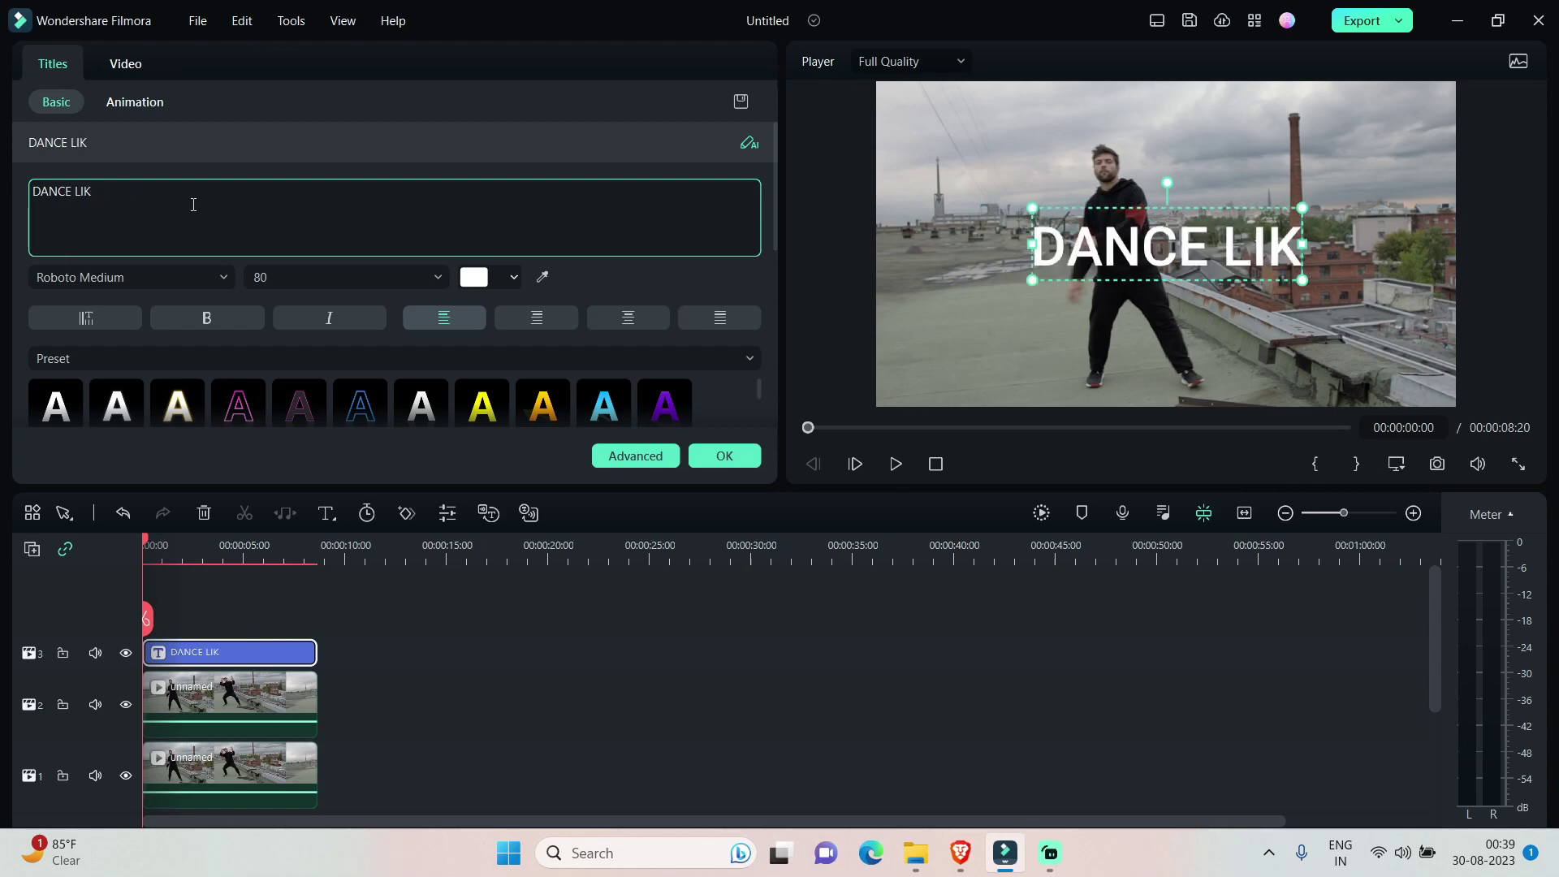
pyautogui.write('E')
# Open the title in Advanced Text Edit and add a second text layer with Quick Text
pyautogui.click(616, 464)
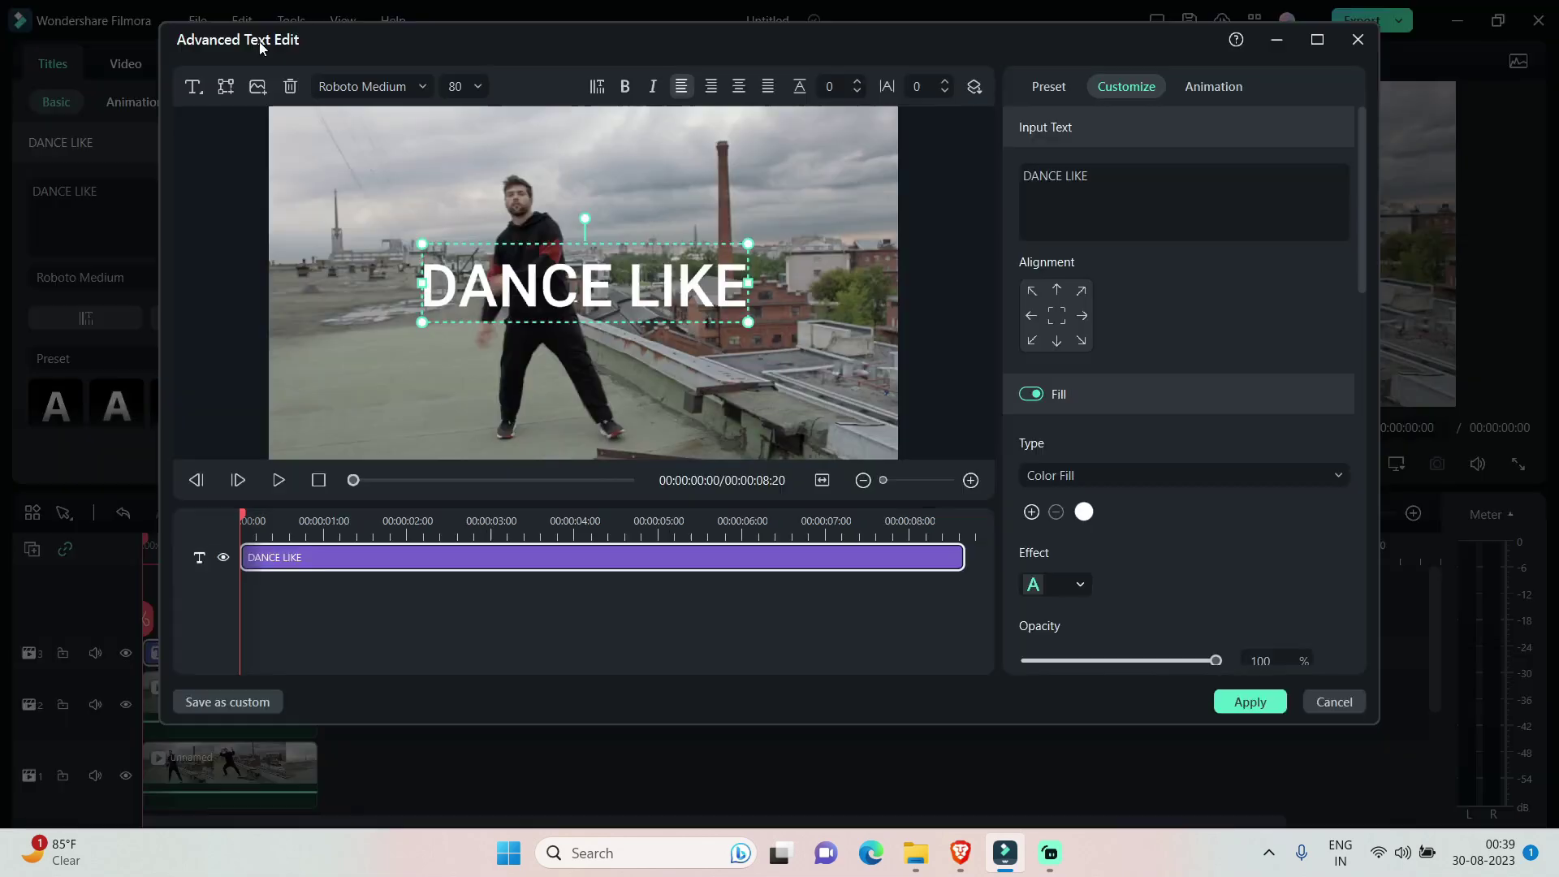
pyautogui.click(203, 91)
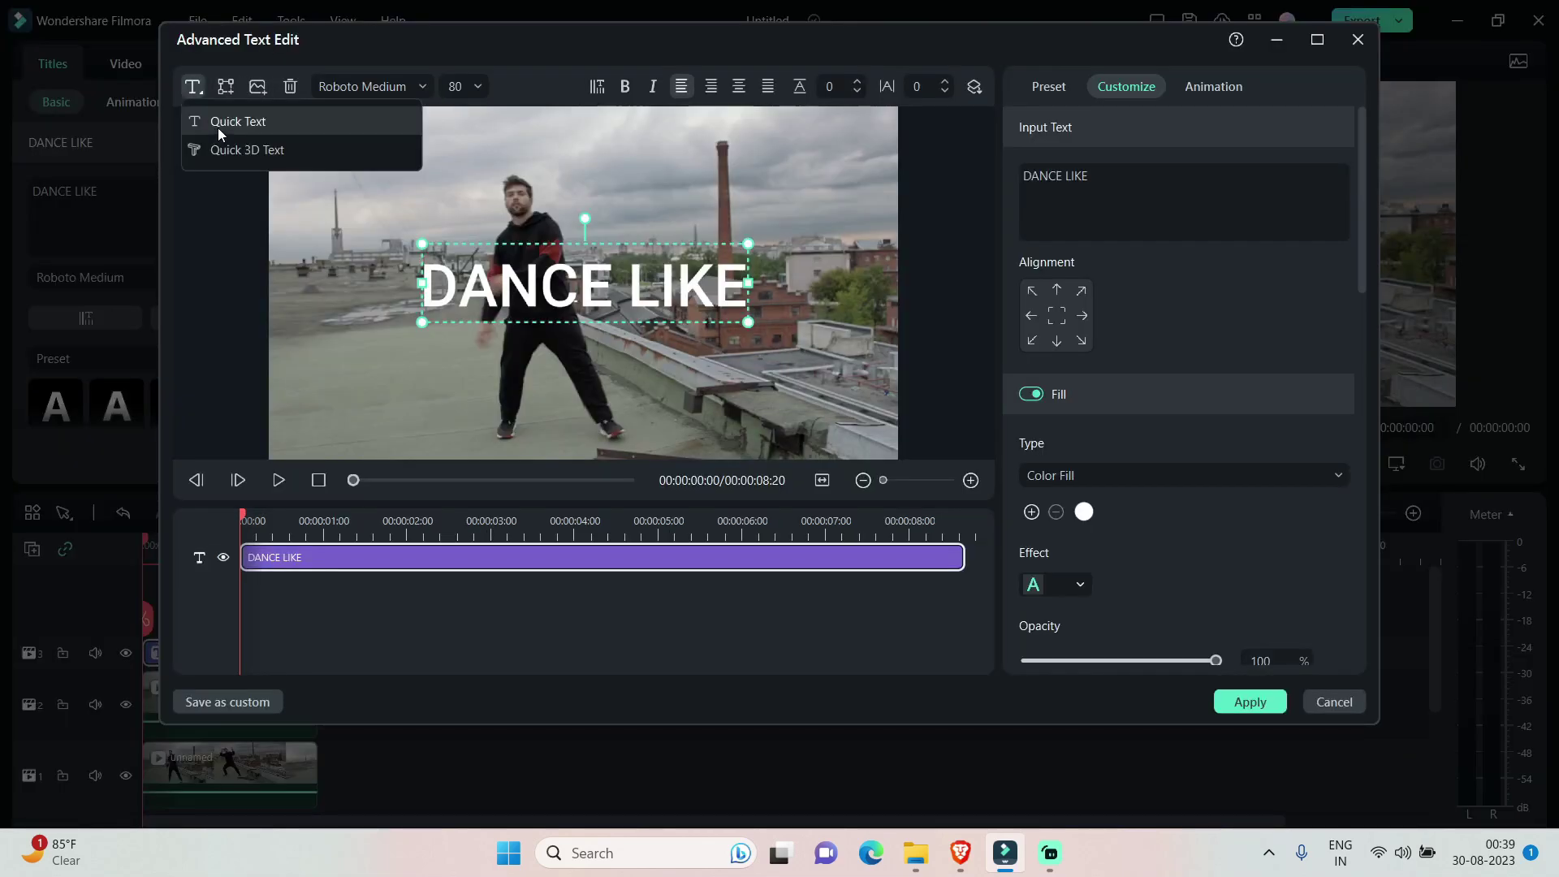
pyautogui.click(218, 128)
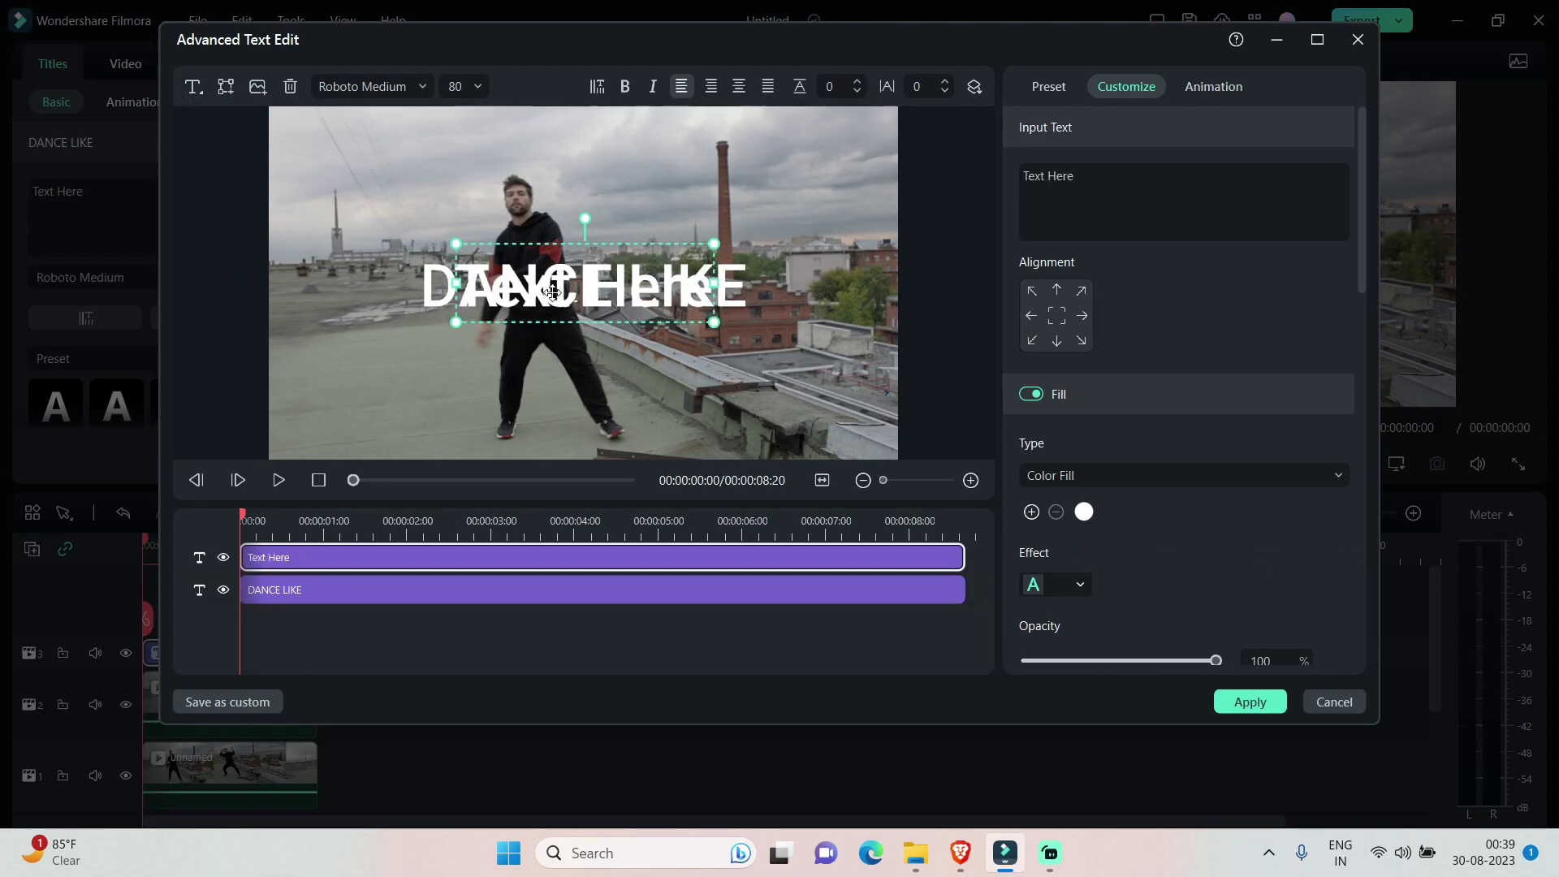
# Replace the second text layer's placeholder text with "PRO"
pyautogui.click(1140, 175)
pyautogui.press('BackSpace')
pyautogui.press('BackSpace')
pyautogui.press('BackSpace')
pyautogui.press('BackSpace')
pyautogui.press('BackSpace')
pyautogui.press('BackSpace')
pyautogui.press('BackSpace')
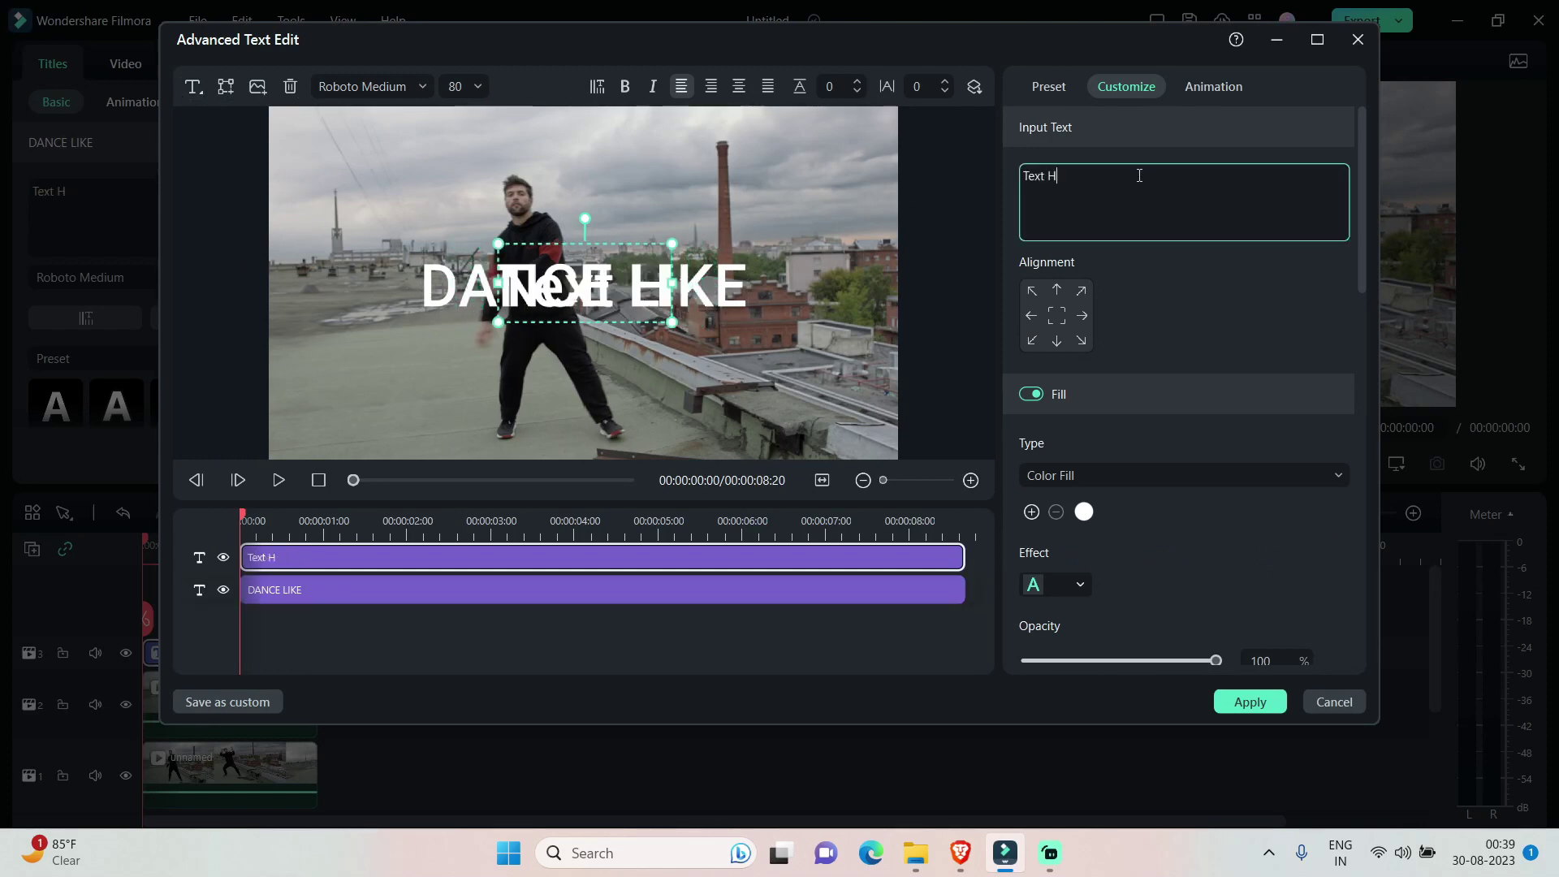
pyautogui.press('BackSpace')
pyautogui.press('BackSpace')
pyautogui.write('PRO')
# Enlarge PRO to size 132 and DANCE LIKE to size 108, stacking PRO directly beneath DANCE LIKE over the dancer
pyautogui.moveTo(524, 321); pyautogui.dragTo(524, 386)
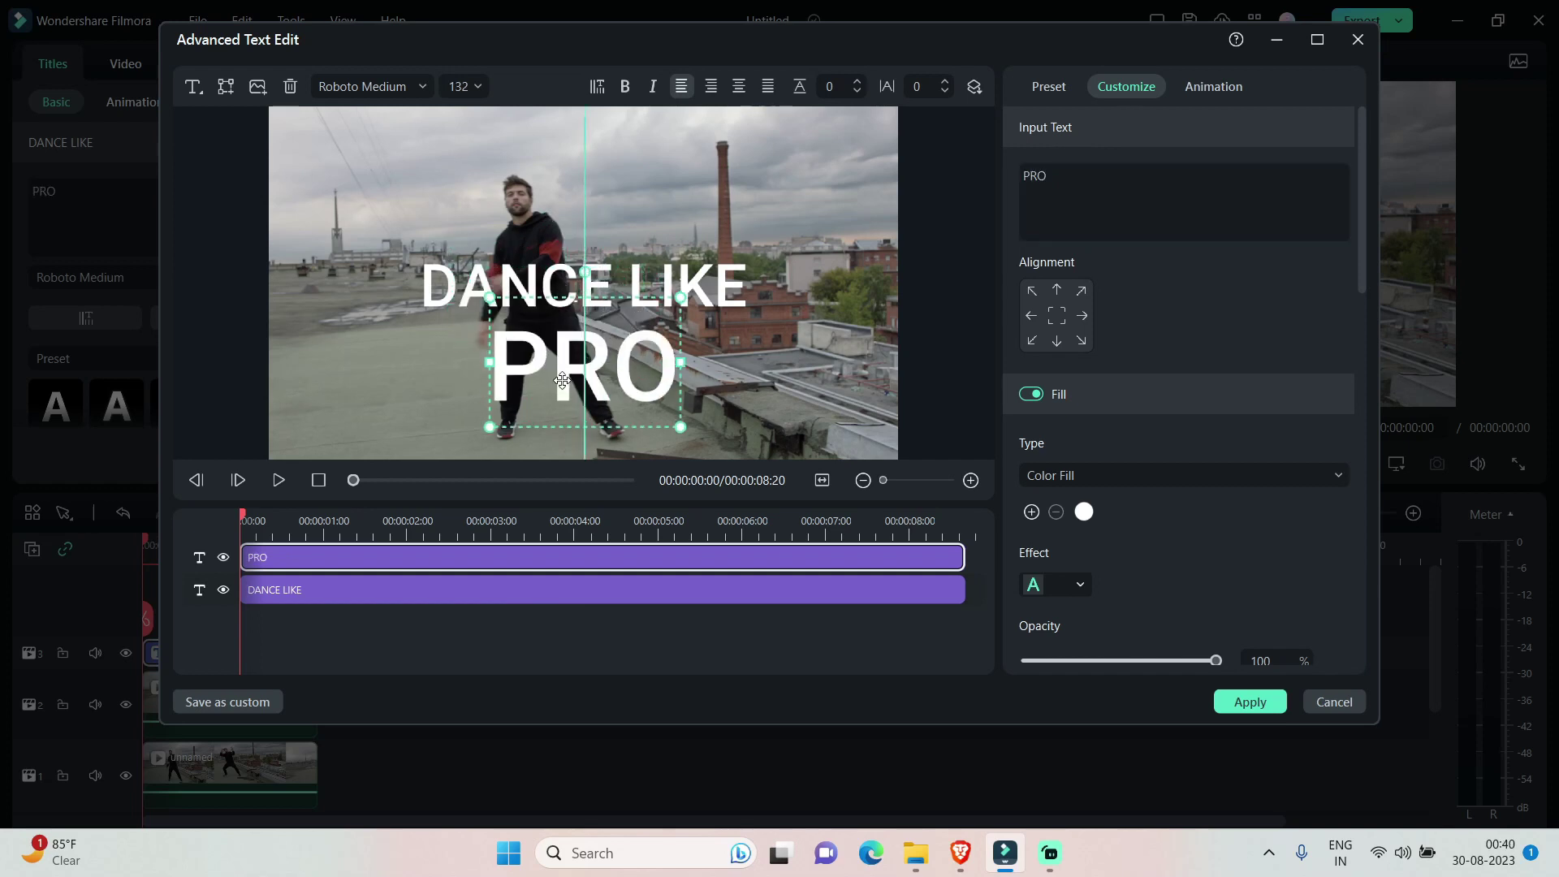
pyautogui.click(481, 293)
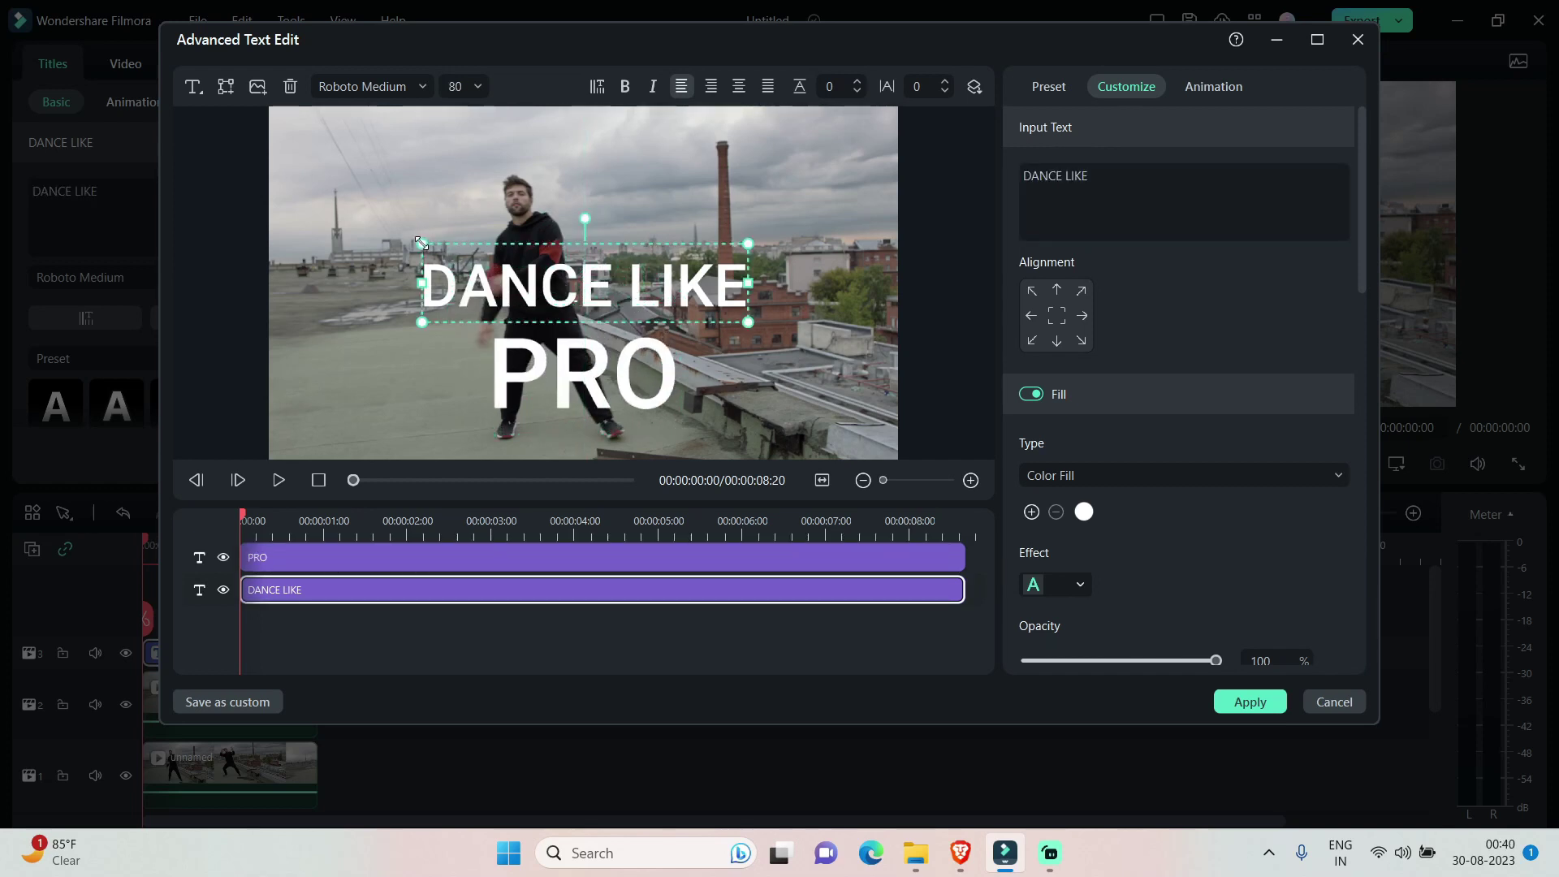
pyautogui.moveTo(422, 242); pyautogui.dragTo(304, 215)
pyautogui.moveTo(435, 269); pyautogui.dragTo(471, 251)
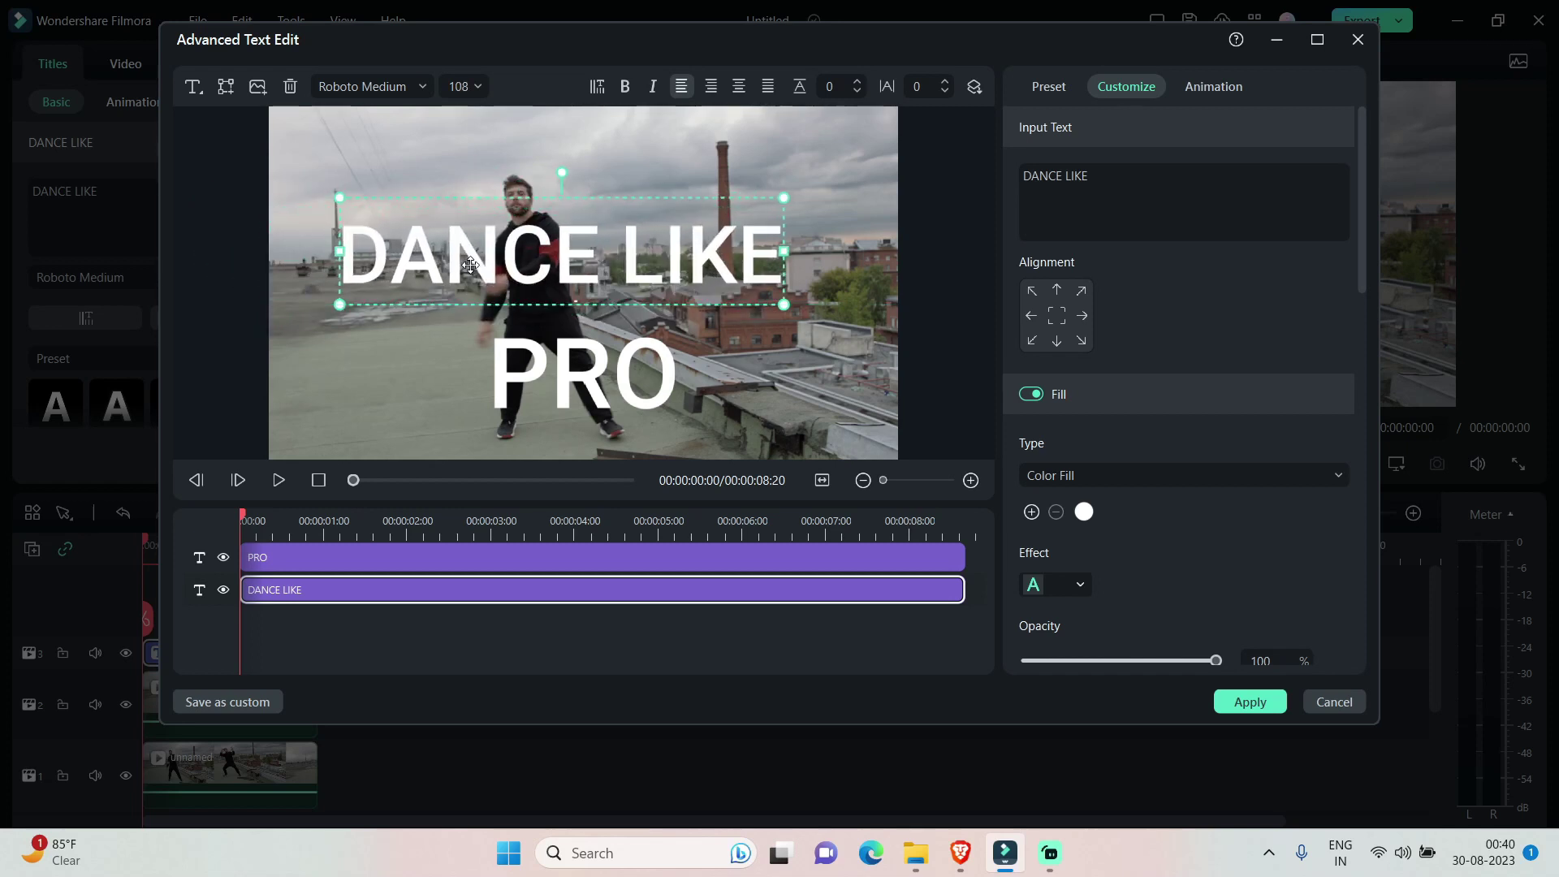
pyautogui.click(502, 384)
pyautogui.moveTo(502, 385); pyautogui.dragTo(491, 342)
# Set the font of both the DANCE LIKE and PRO text layers to Montserrat-ExtraBold
pyautogui.click(436, 282)
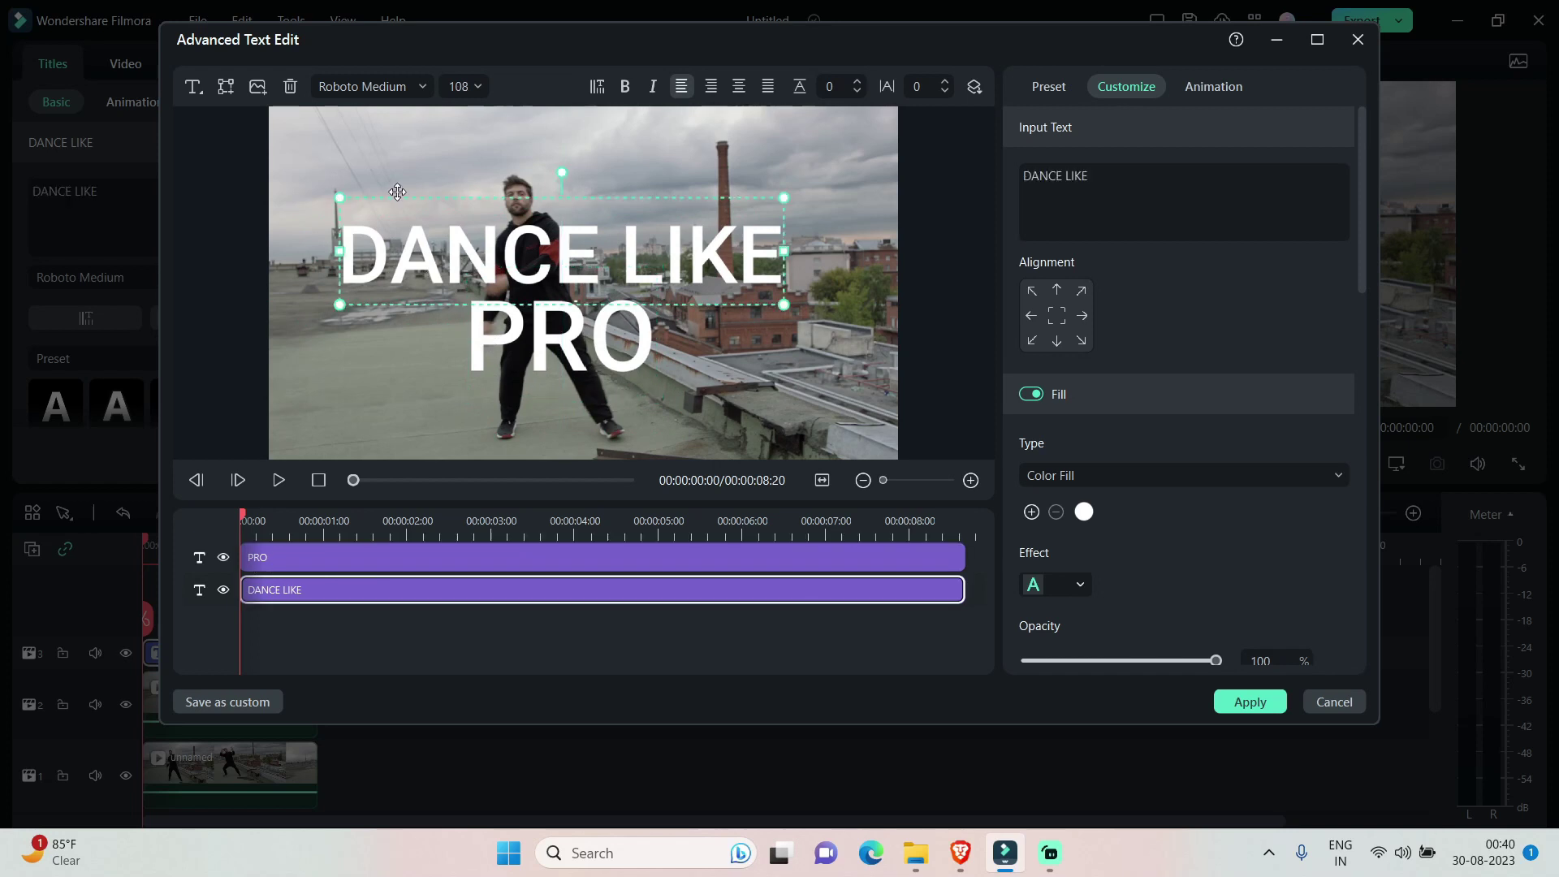
pyautogui.click(358, 87)
pyautogui.write('MON')
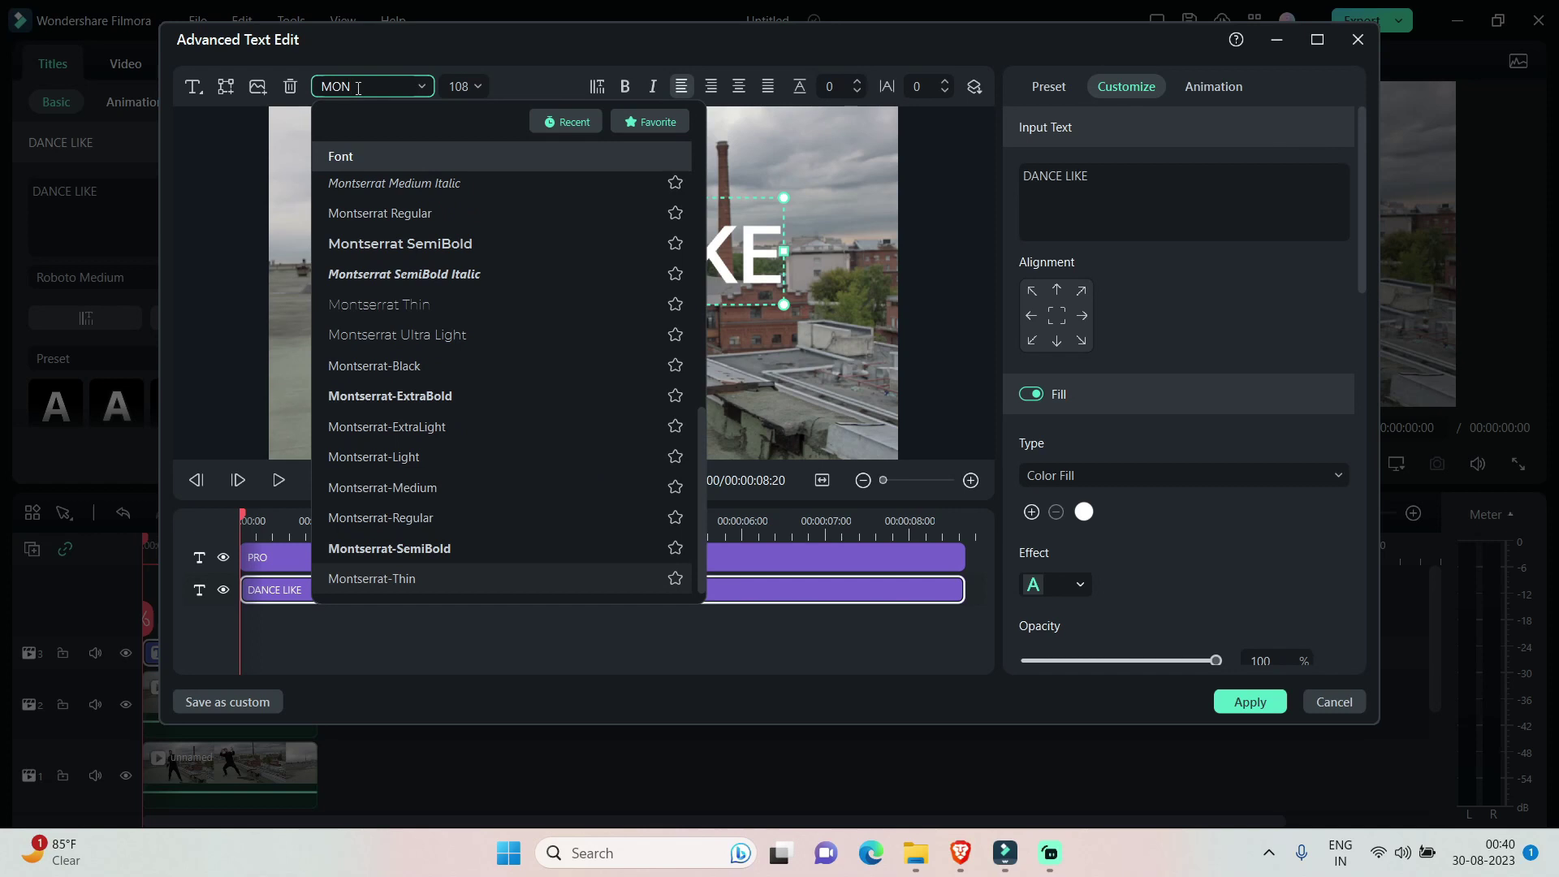
pyautogui.click(391, 397)
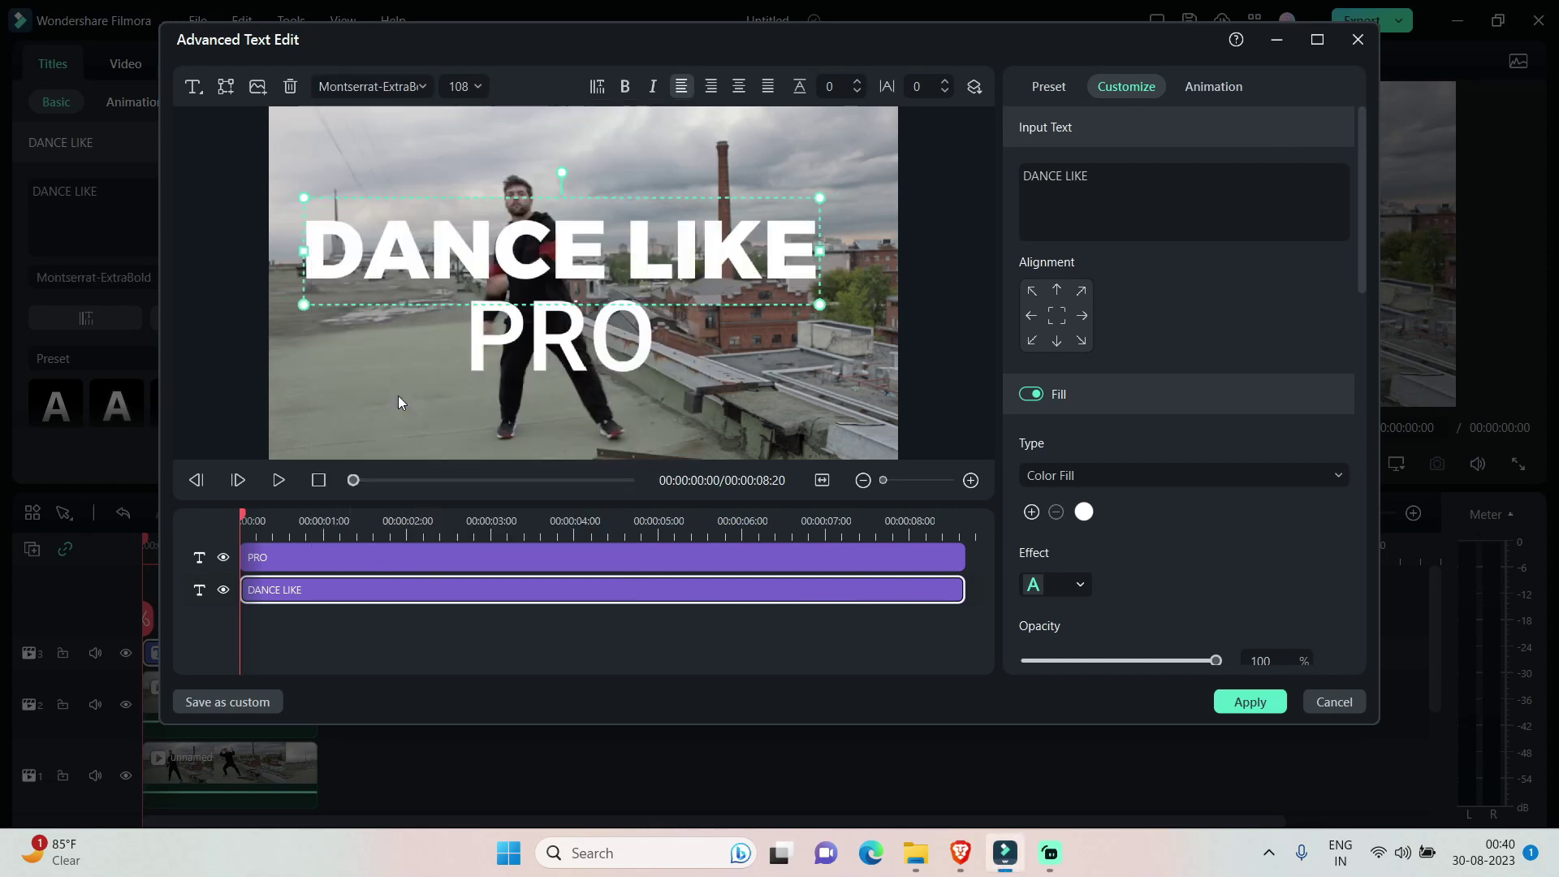
pyautogui.click(515, 351)
pyautogui.click(365, 91)
pyautogui.write('MON')
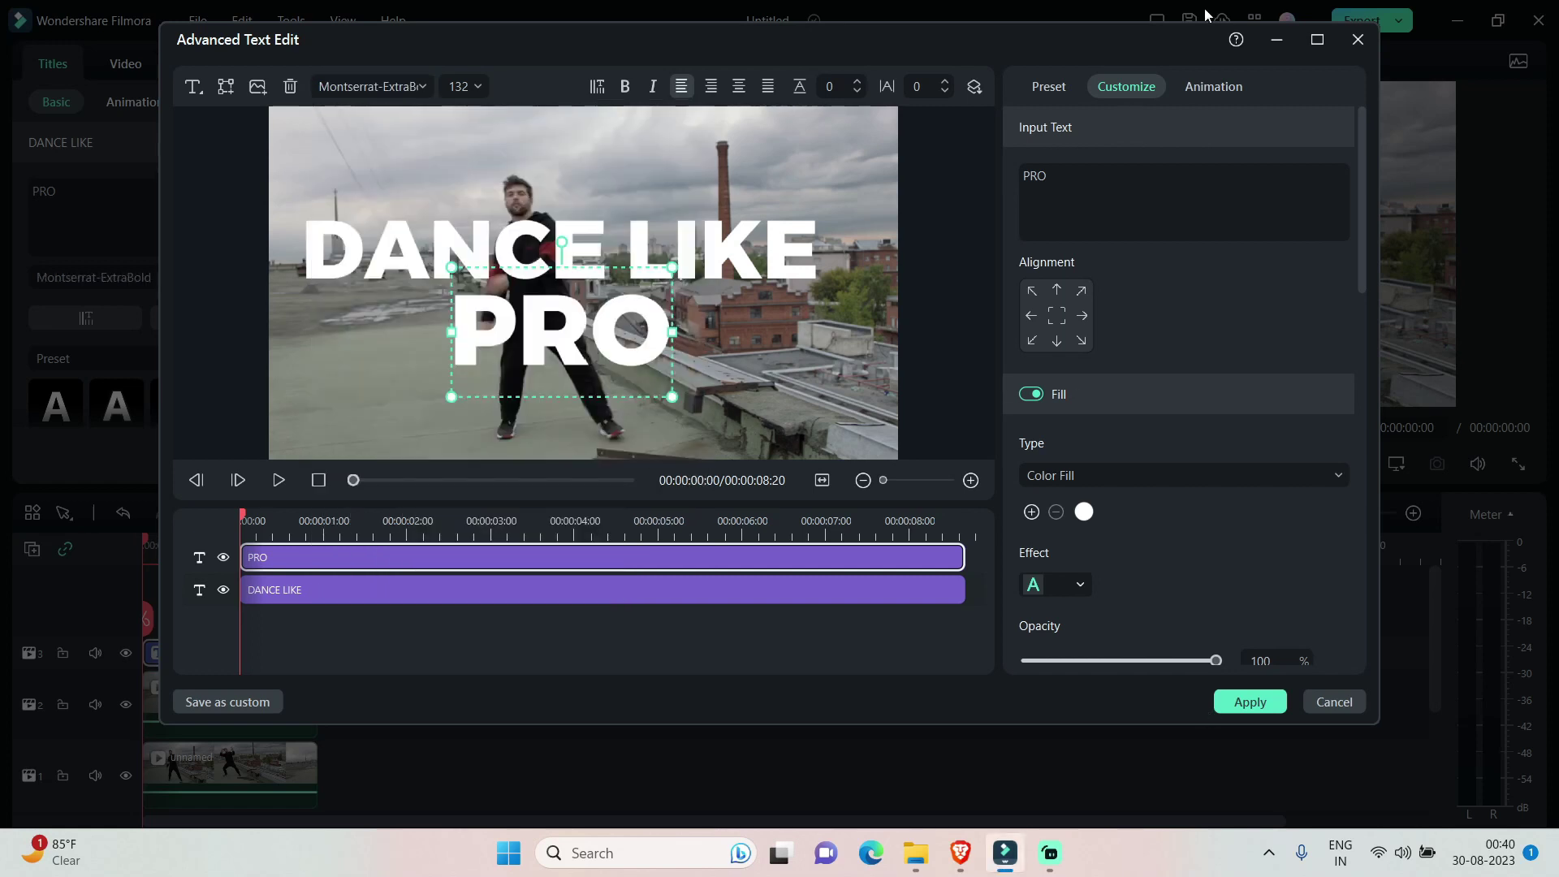
# Give both the PRO and DANCE LIKE layers the first Typewriter animation as their In animation
pyautogui.click(1208, 86)
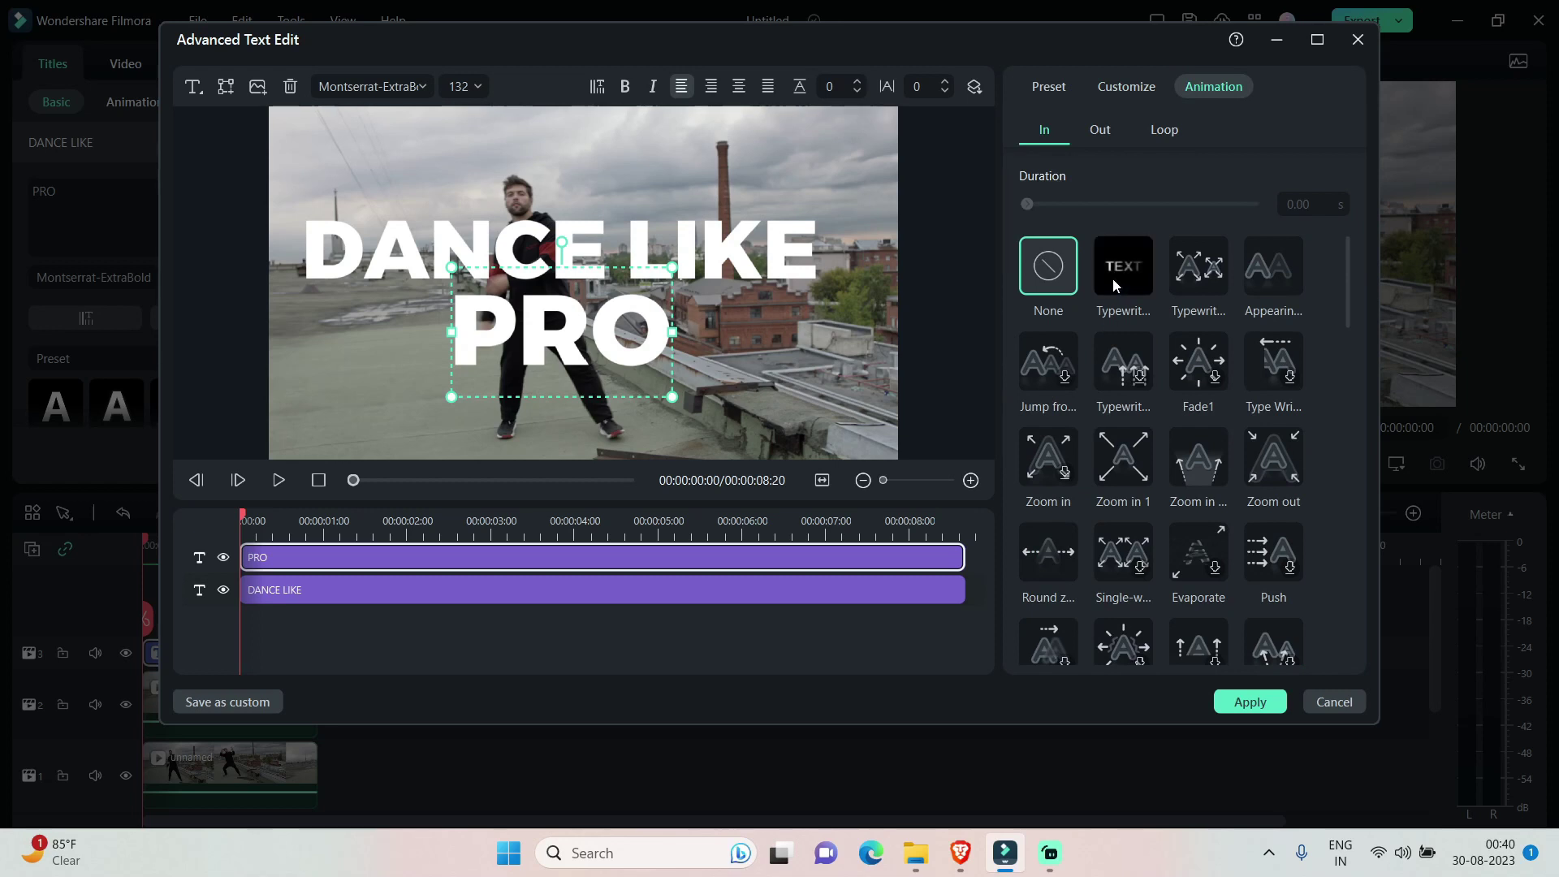
pyautogui.click(1112, 278)
pyautogui.click(741, 591)
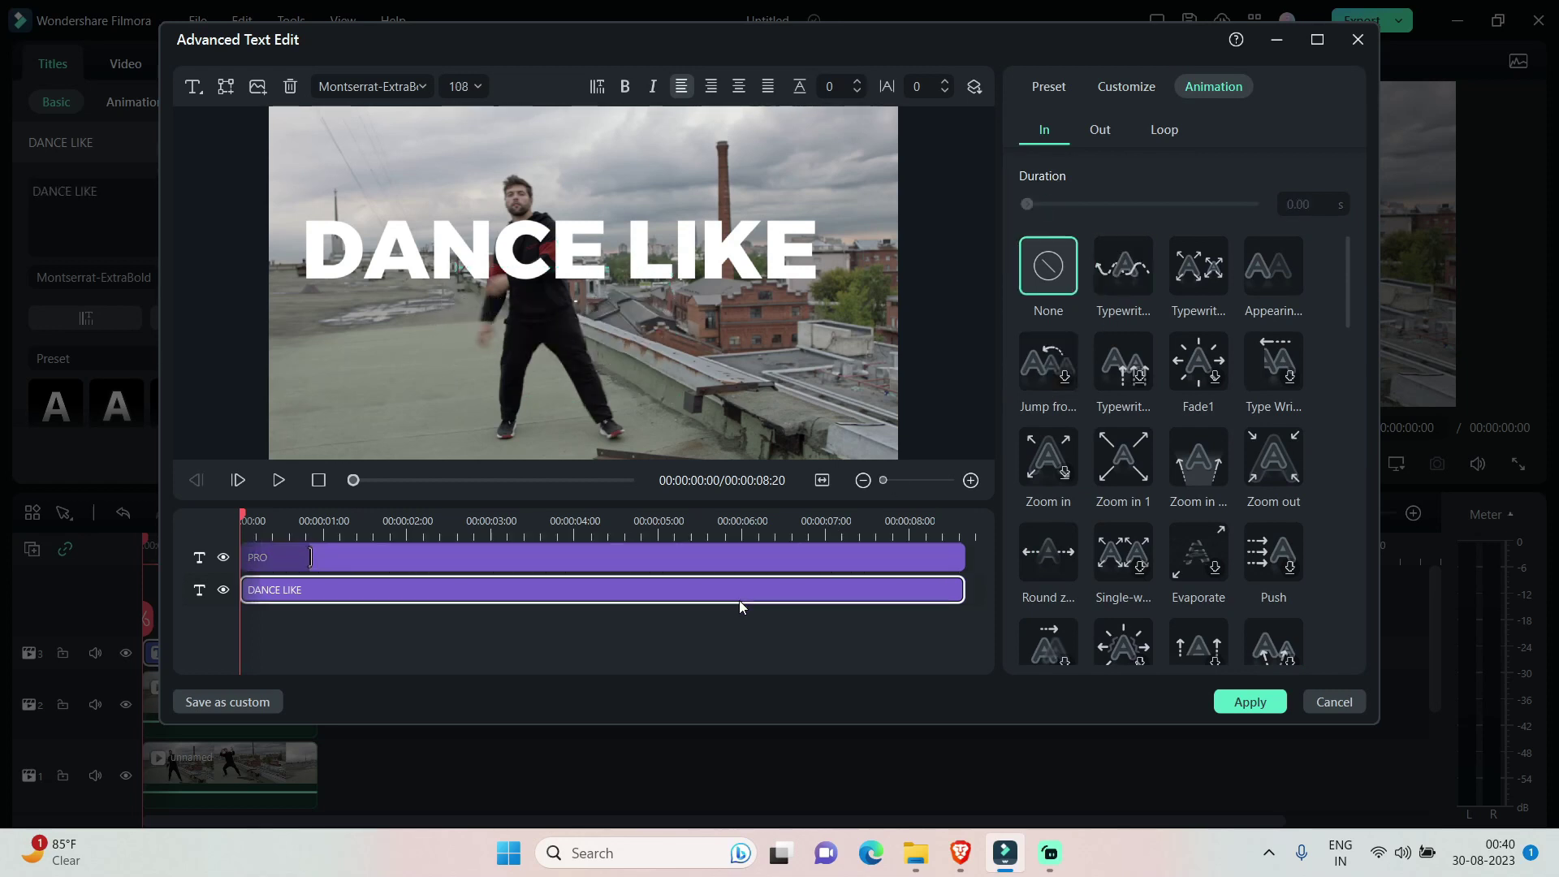
pyautogui.click(1119, 276)
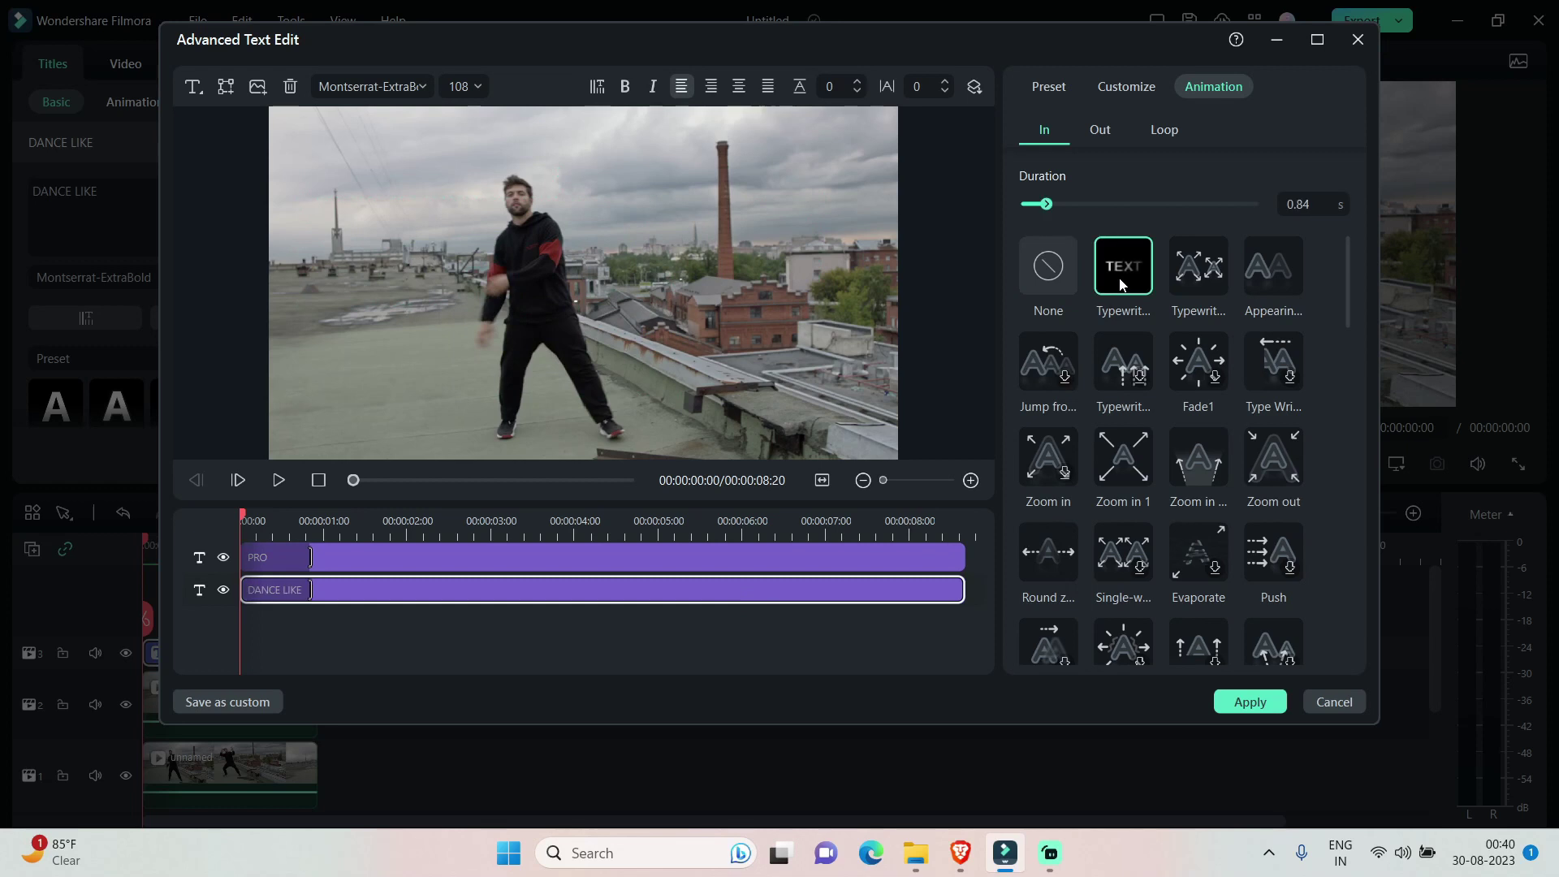
# Give both text layers the Typewriter animation as their Out animation and apply the title edits
pyautogui.click(1101, 133)
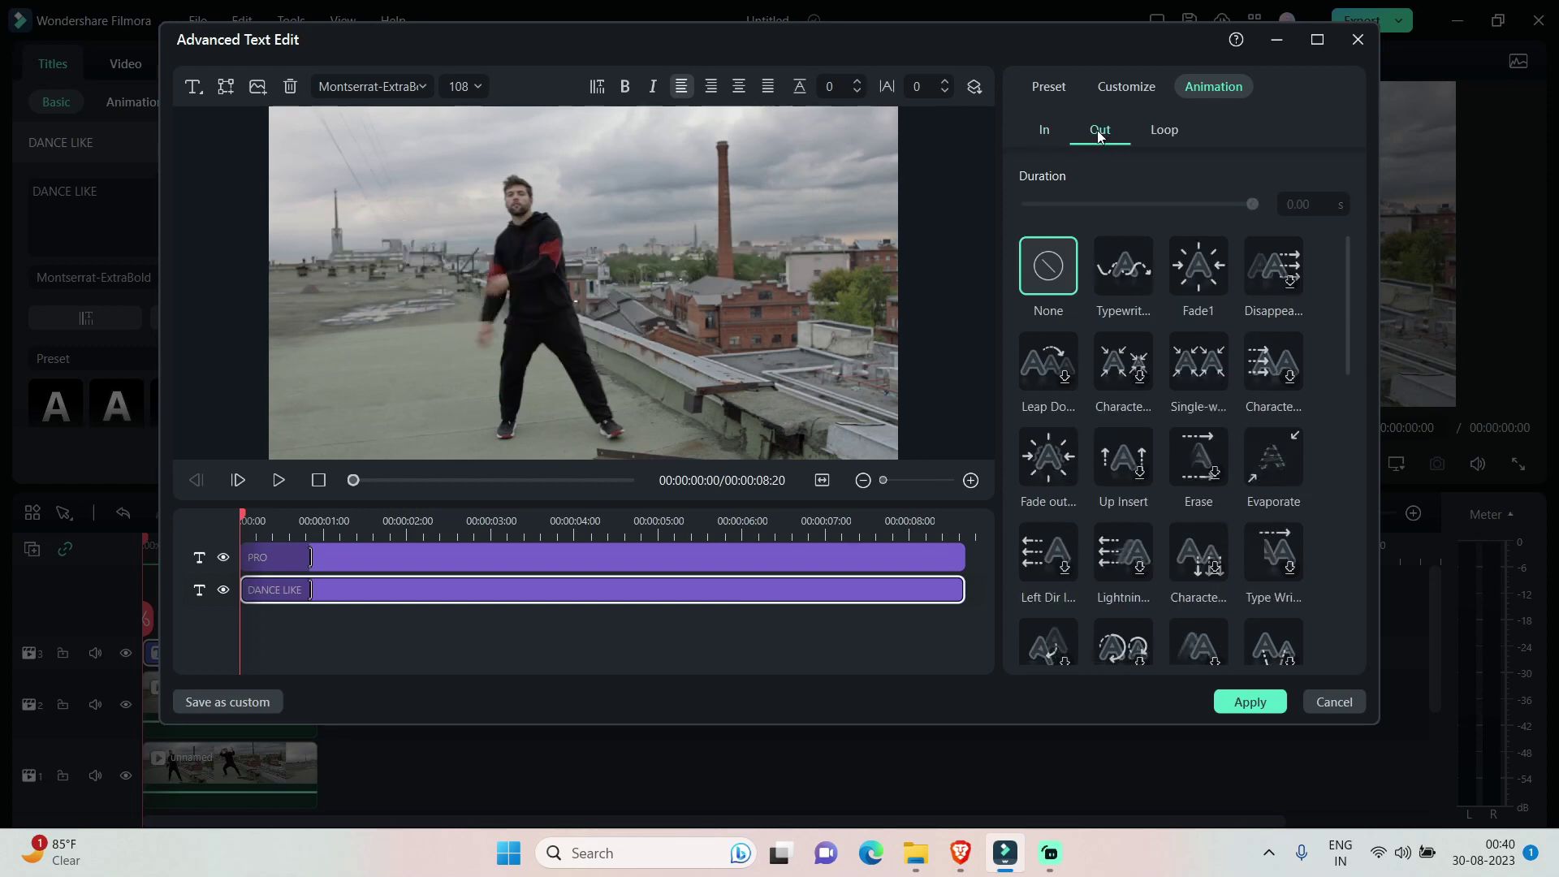
pyautogui.click(1122, 276)
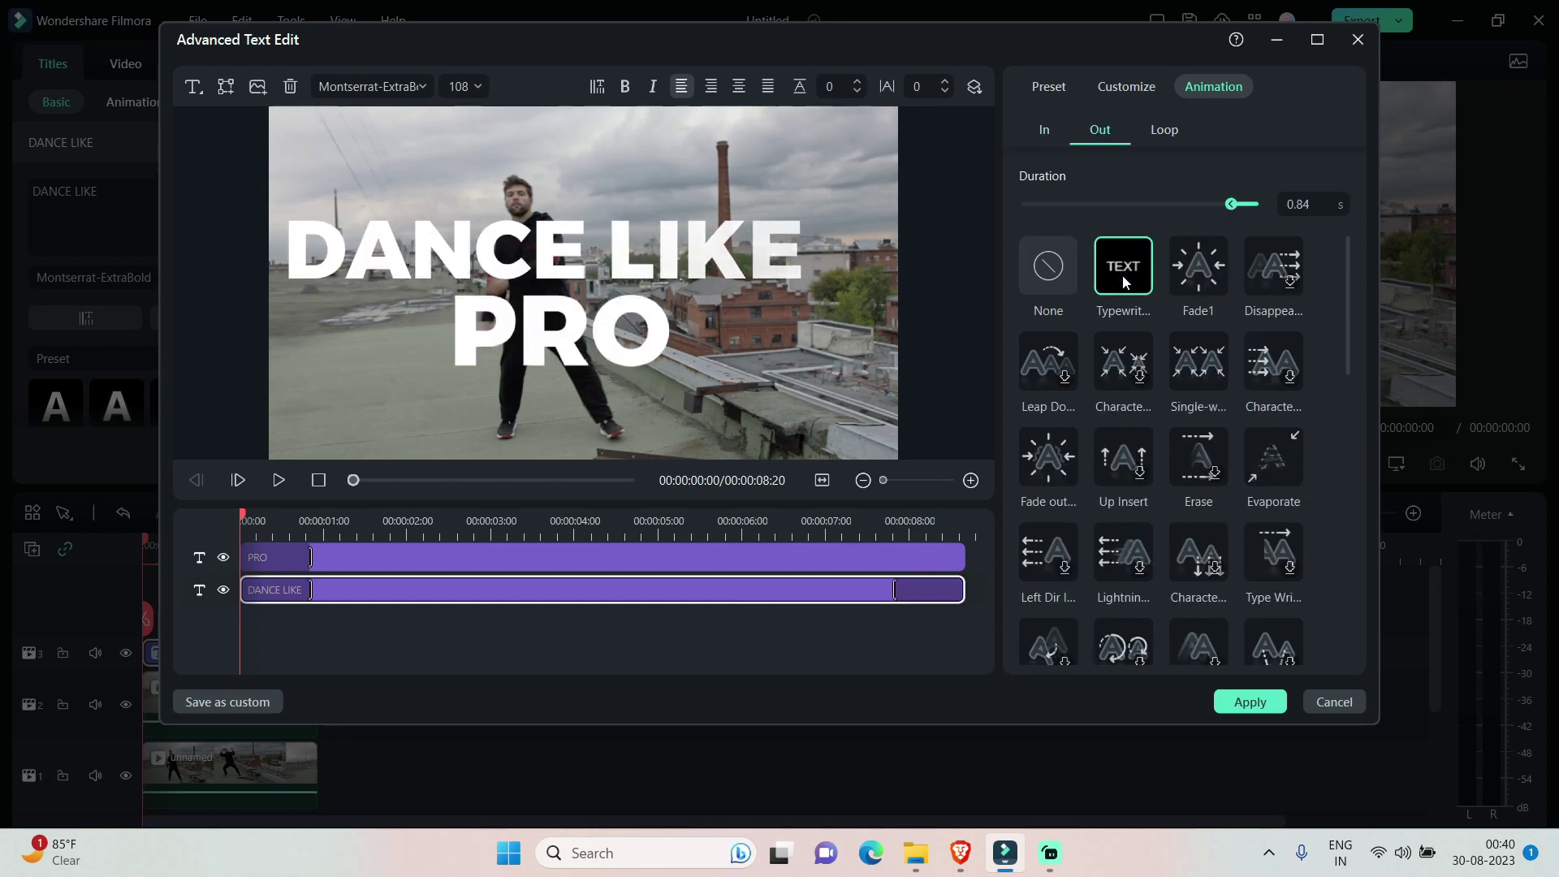
pyautogui.click(742, 557)
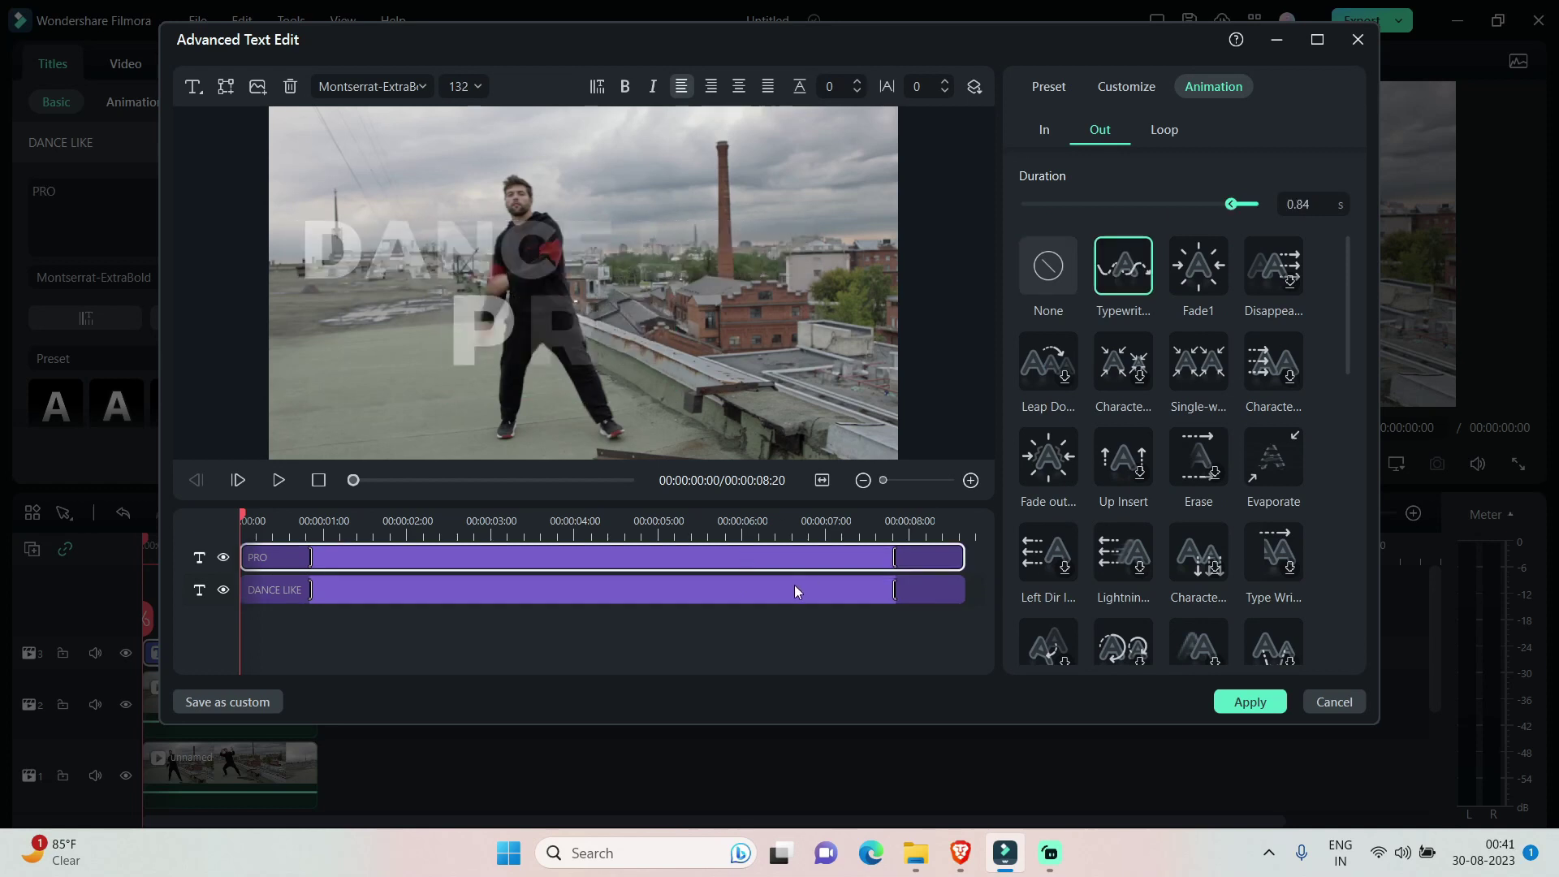
pyautogui.click(1253, 709)
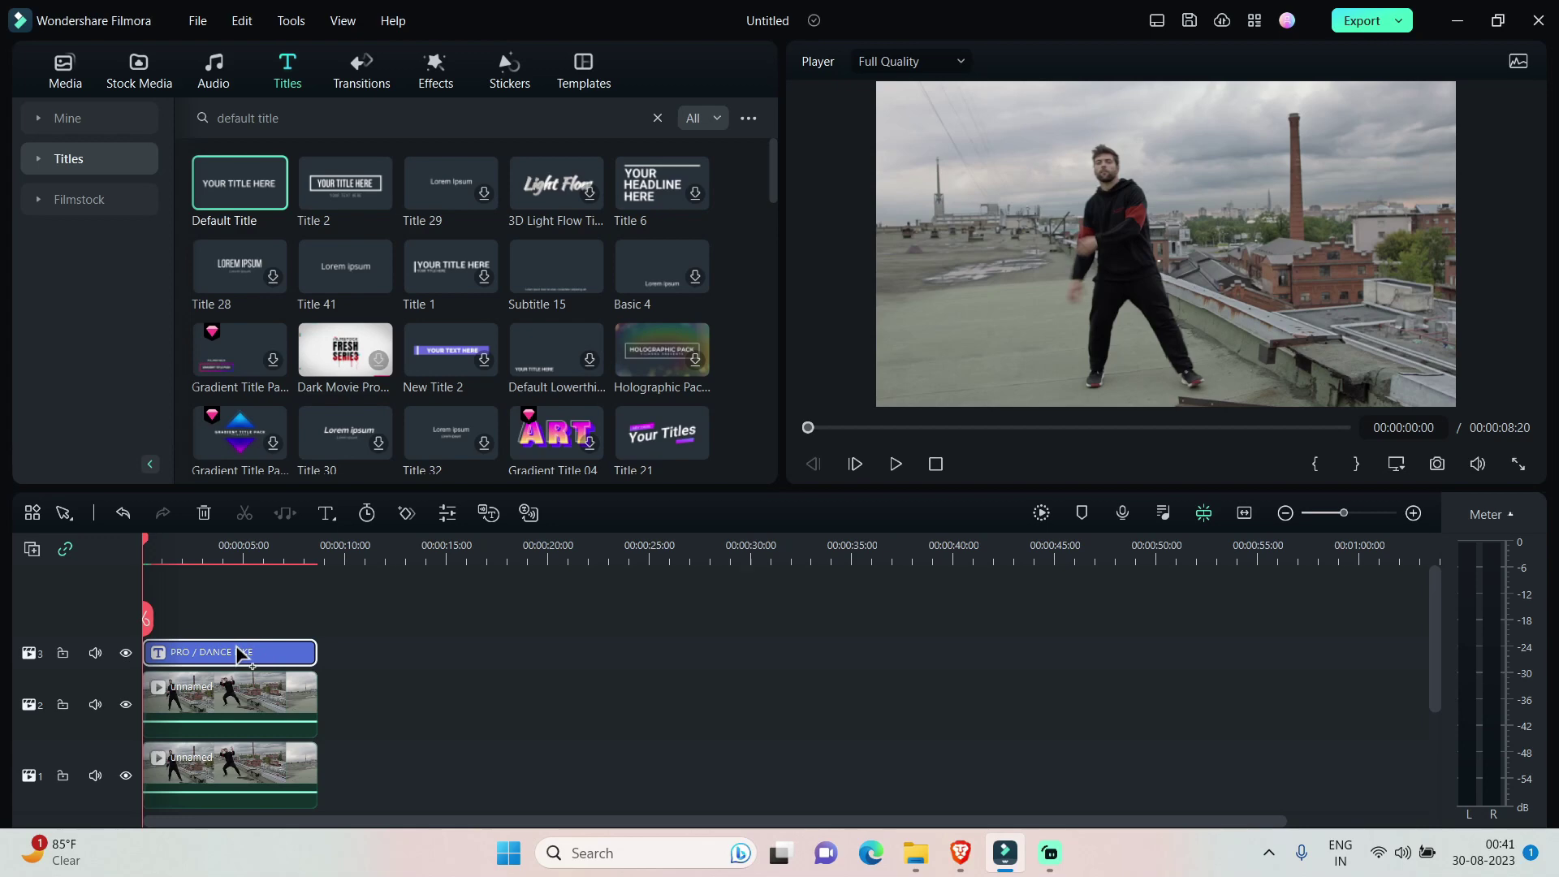
# Duplicate the PRO / DANCE LIKE title onto the track above and open the copy in Advanced Text Edit
pyautogui.hotkey('ctrl', 'c')
pyautogui.hotkey('ctrl', 'v')
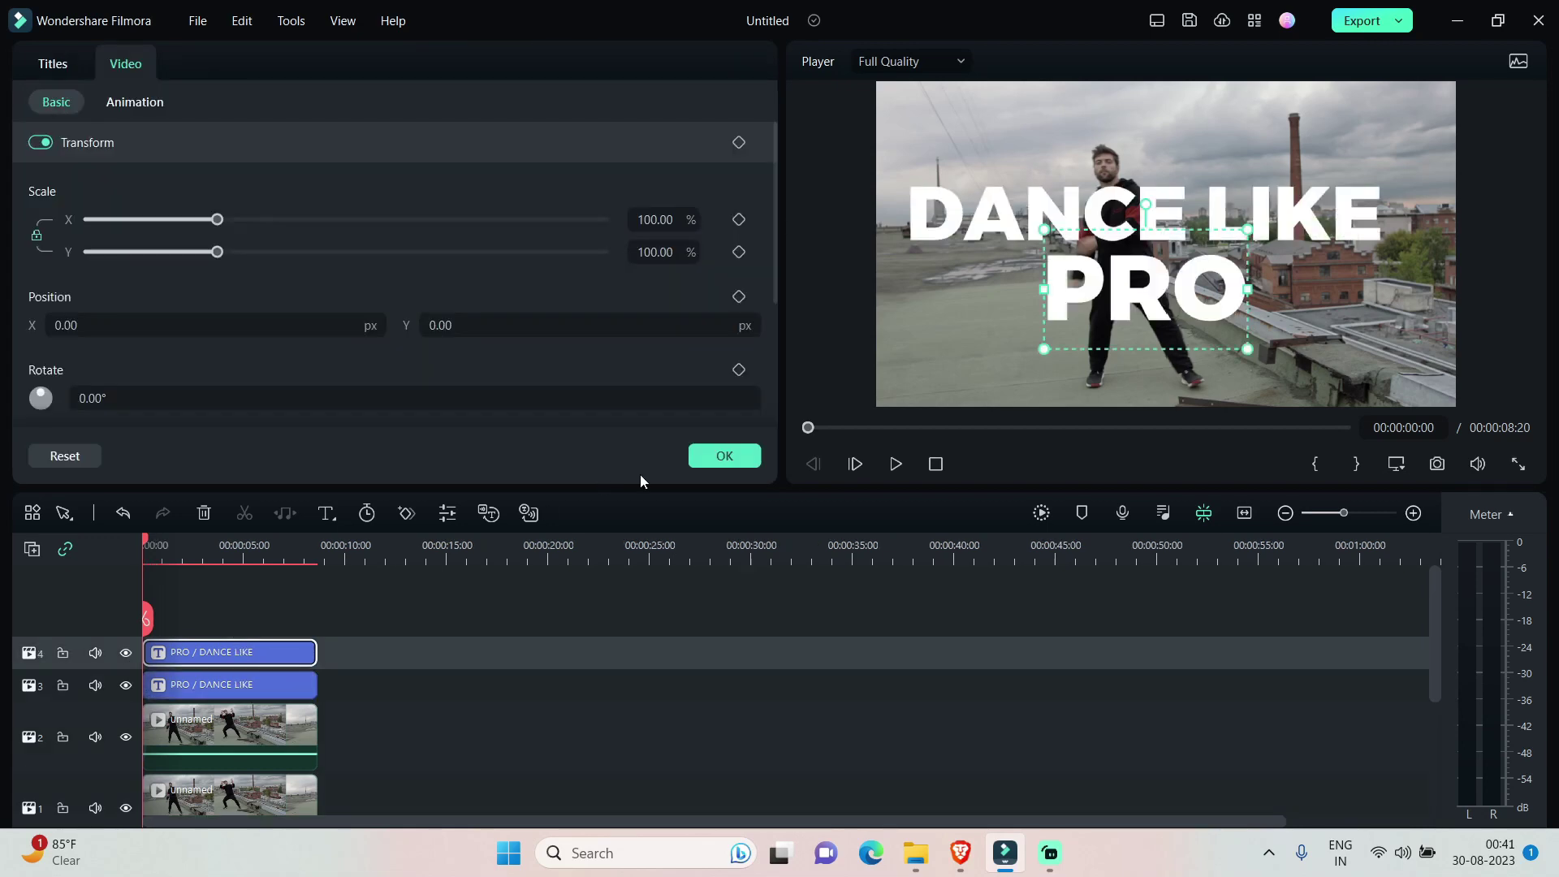
pyautogui.click(53, 63)
pyautogui.click(635, 456)
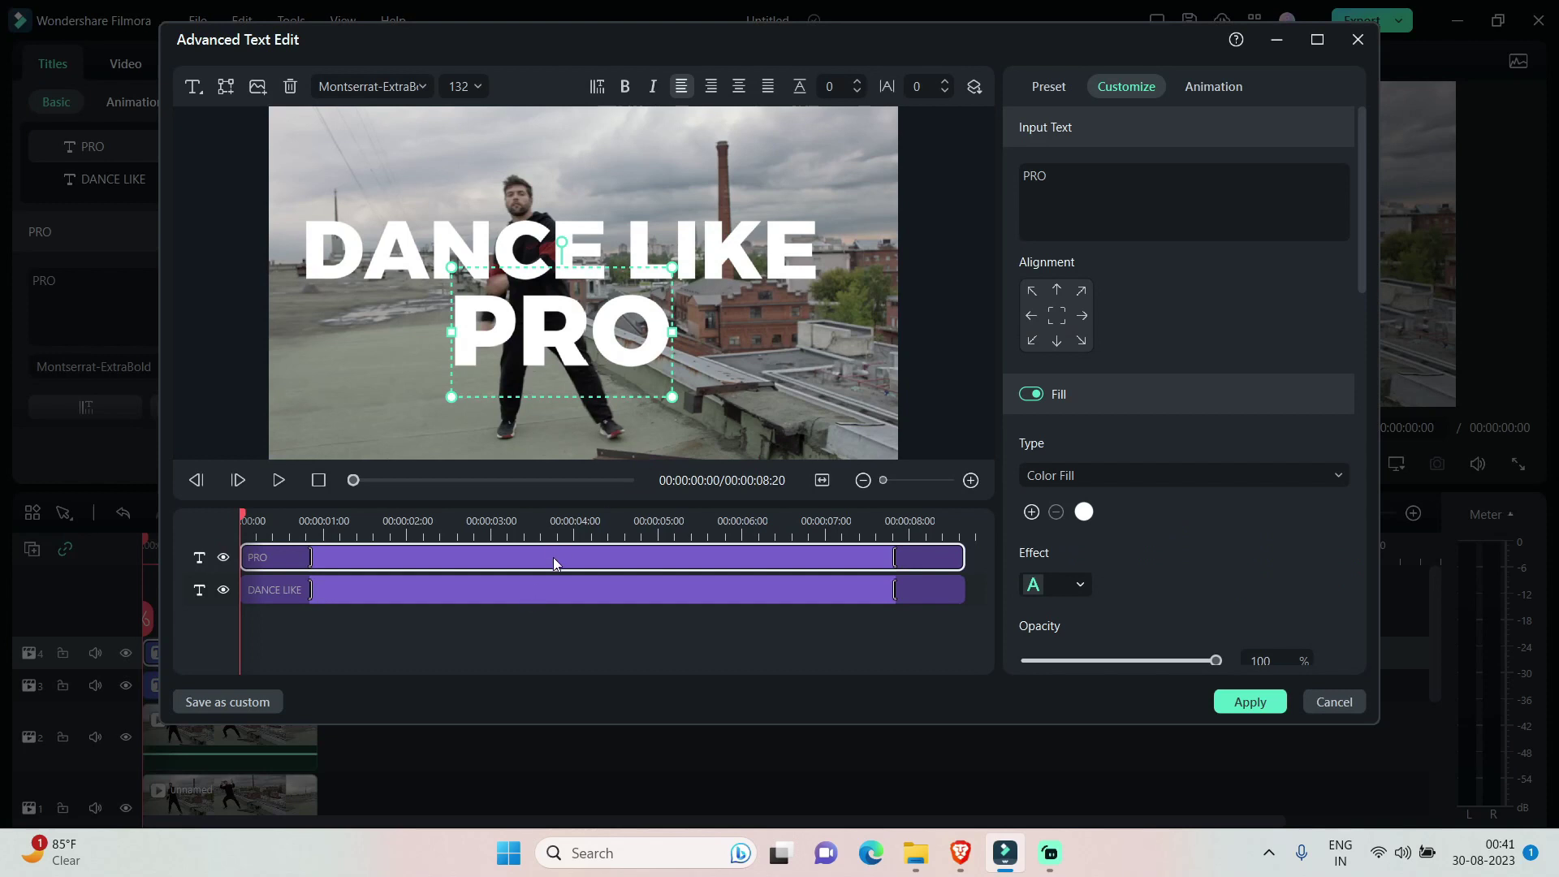
# In the copied title, turn off the PRO layer's fill and give it a white outline with thickness 2
pyautogui.click(1031, 396)
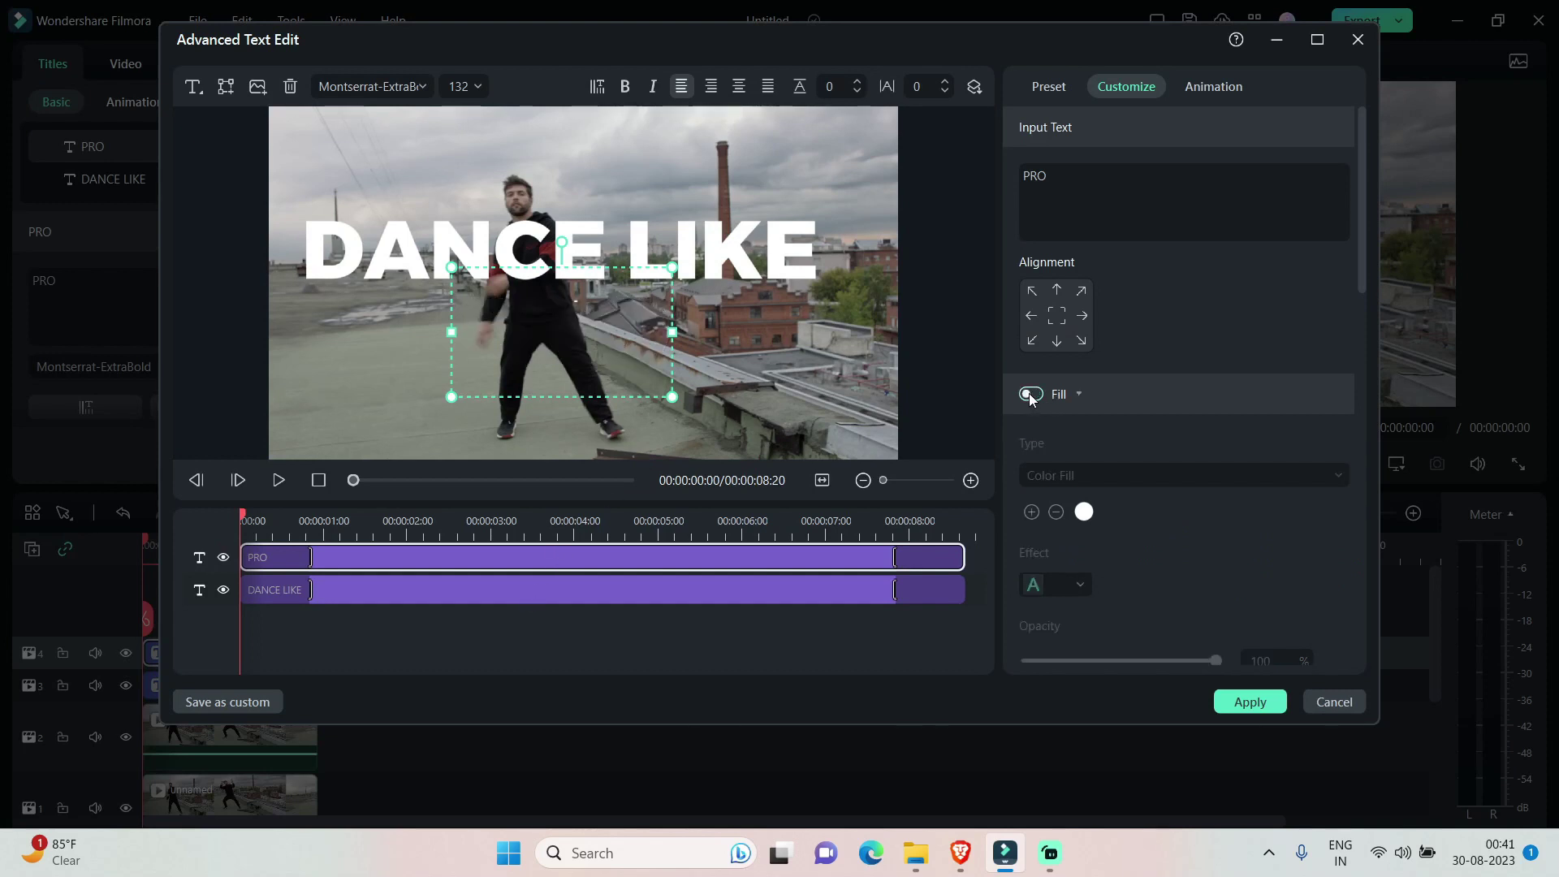
pyautogui.scroll(-4, 1253, 425)
pyautogui.click(1033, 455)
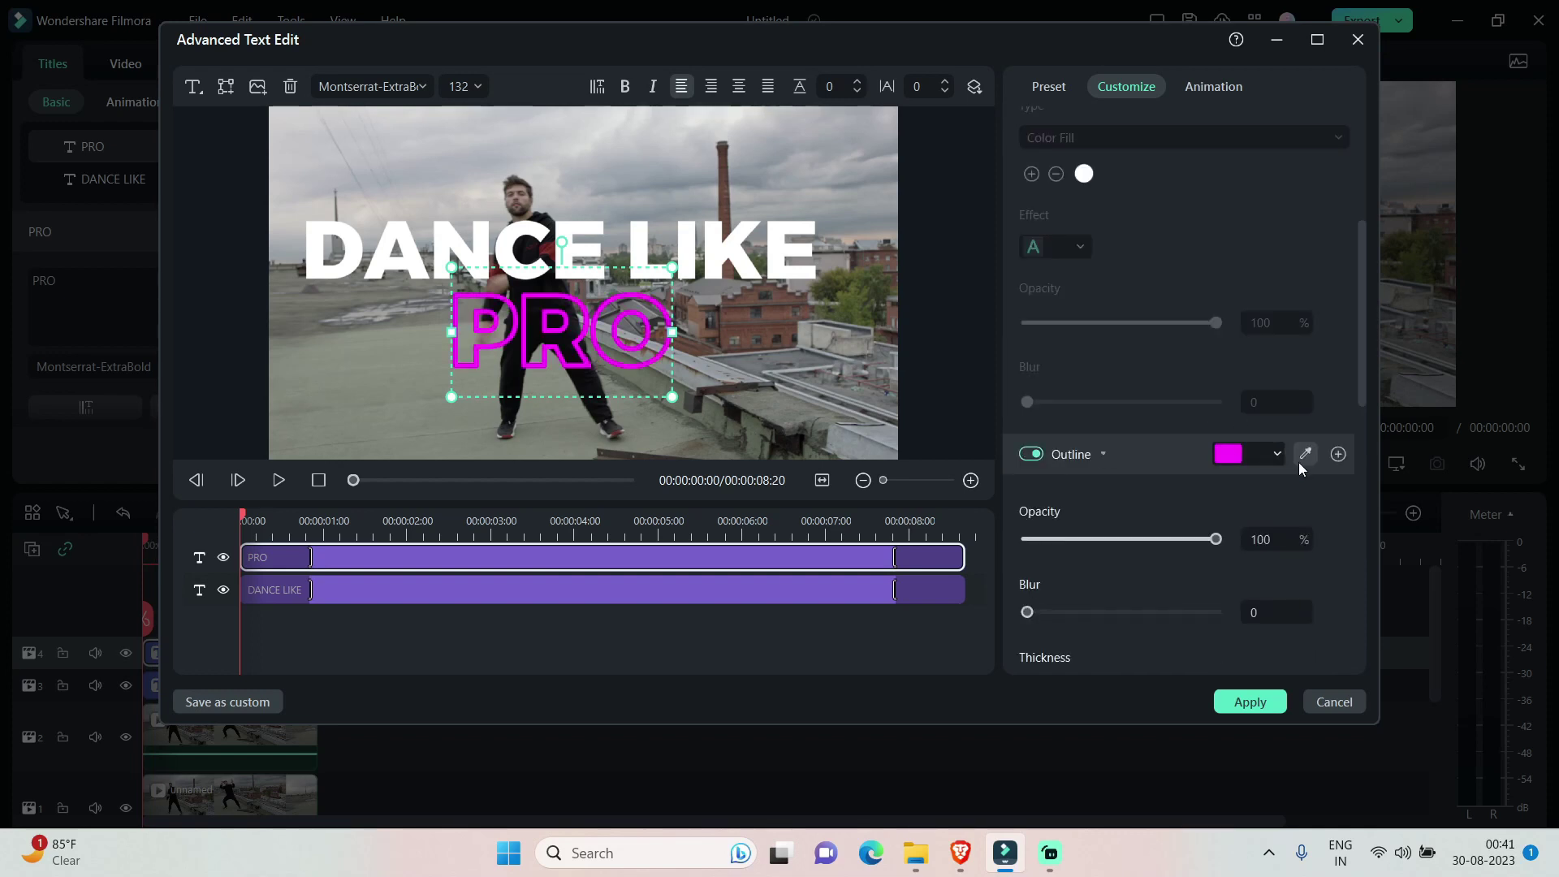
pyautogui.click(1272, 458)
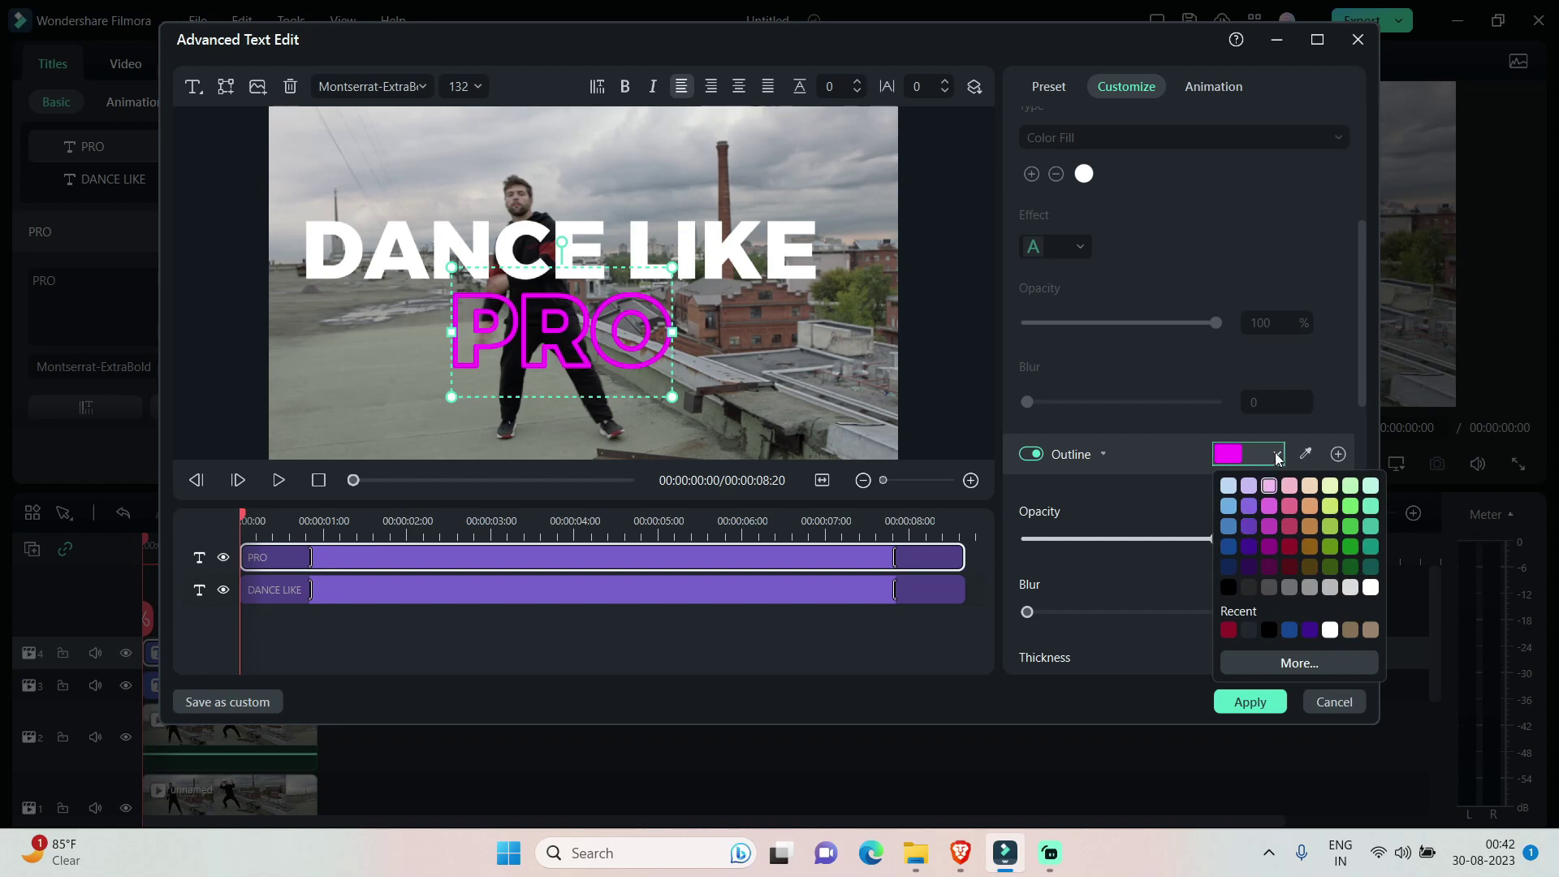
pyautogui.scroll(-1, 1281, 455)
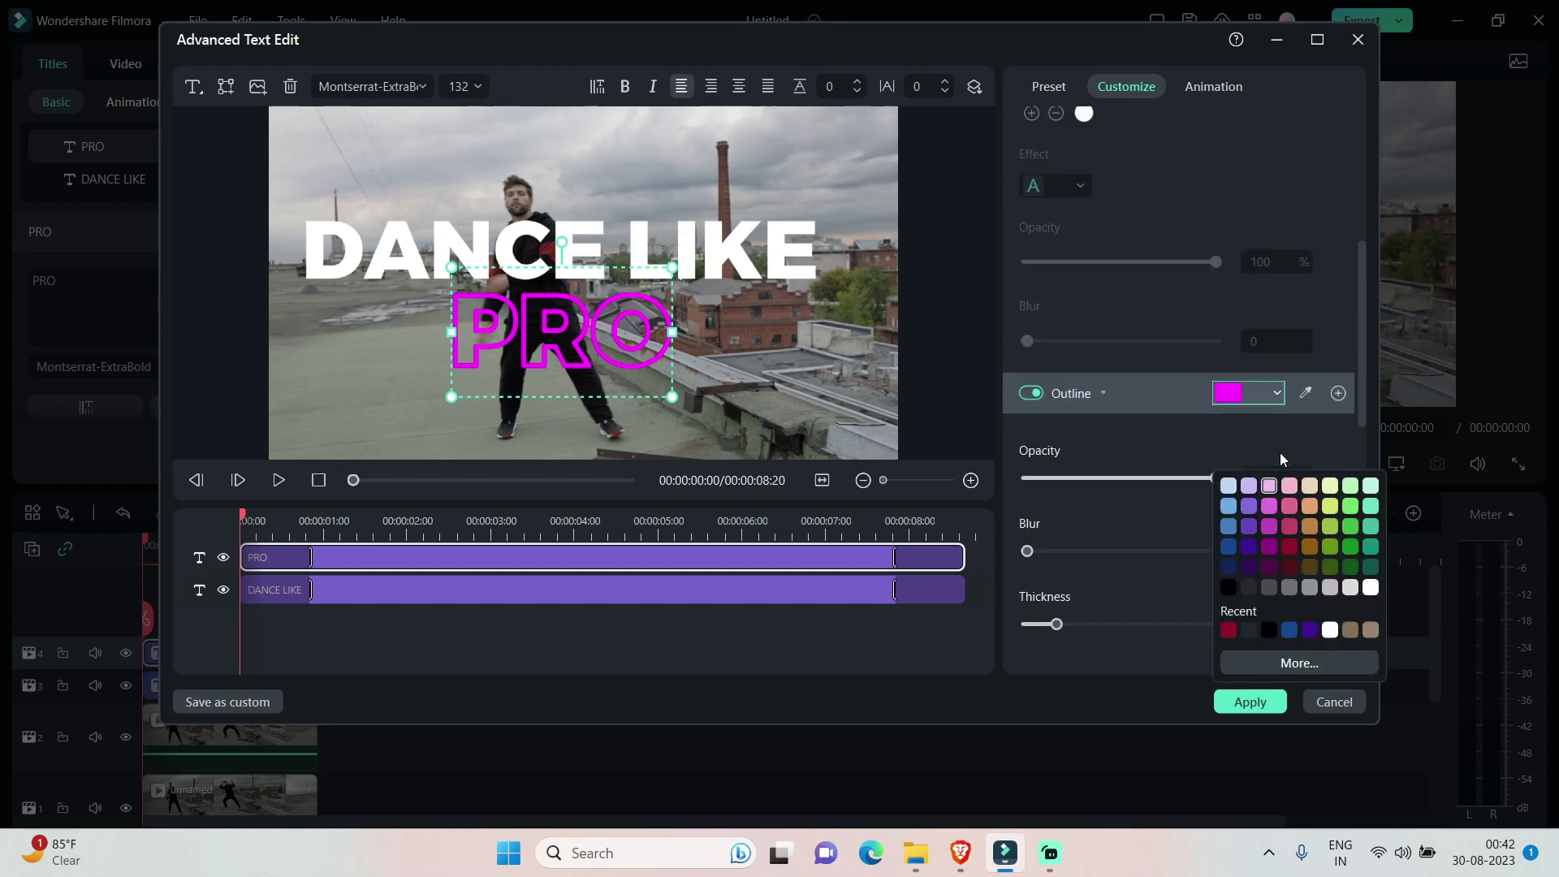
pyautogui.click(1332, 631)
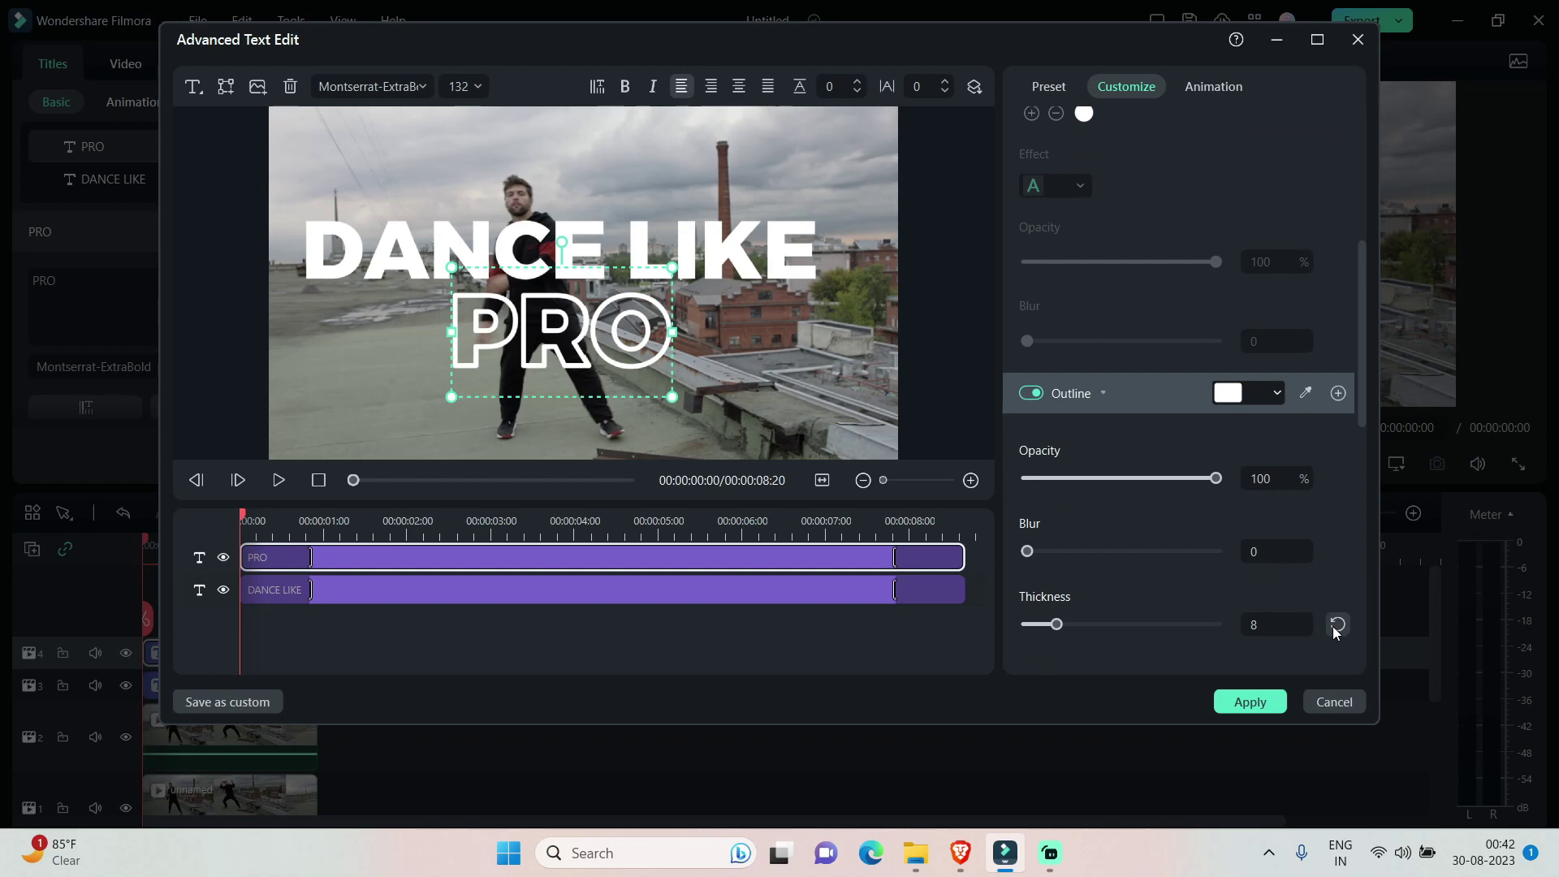
pyautogui.click(1266, 629)
pyautogui.press('BackSpace')
pyautogui.write('2')
pyautogui.press('Return')
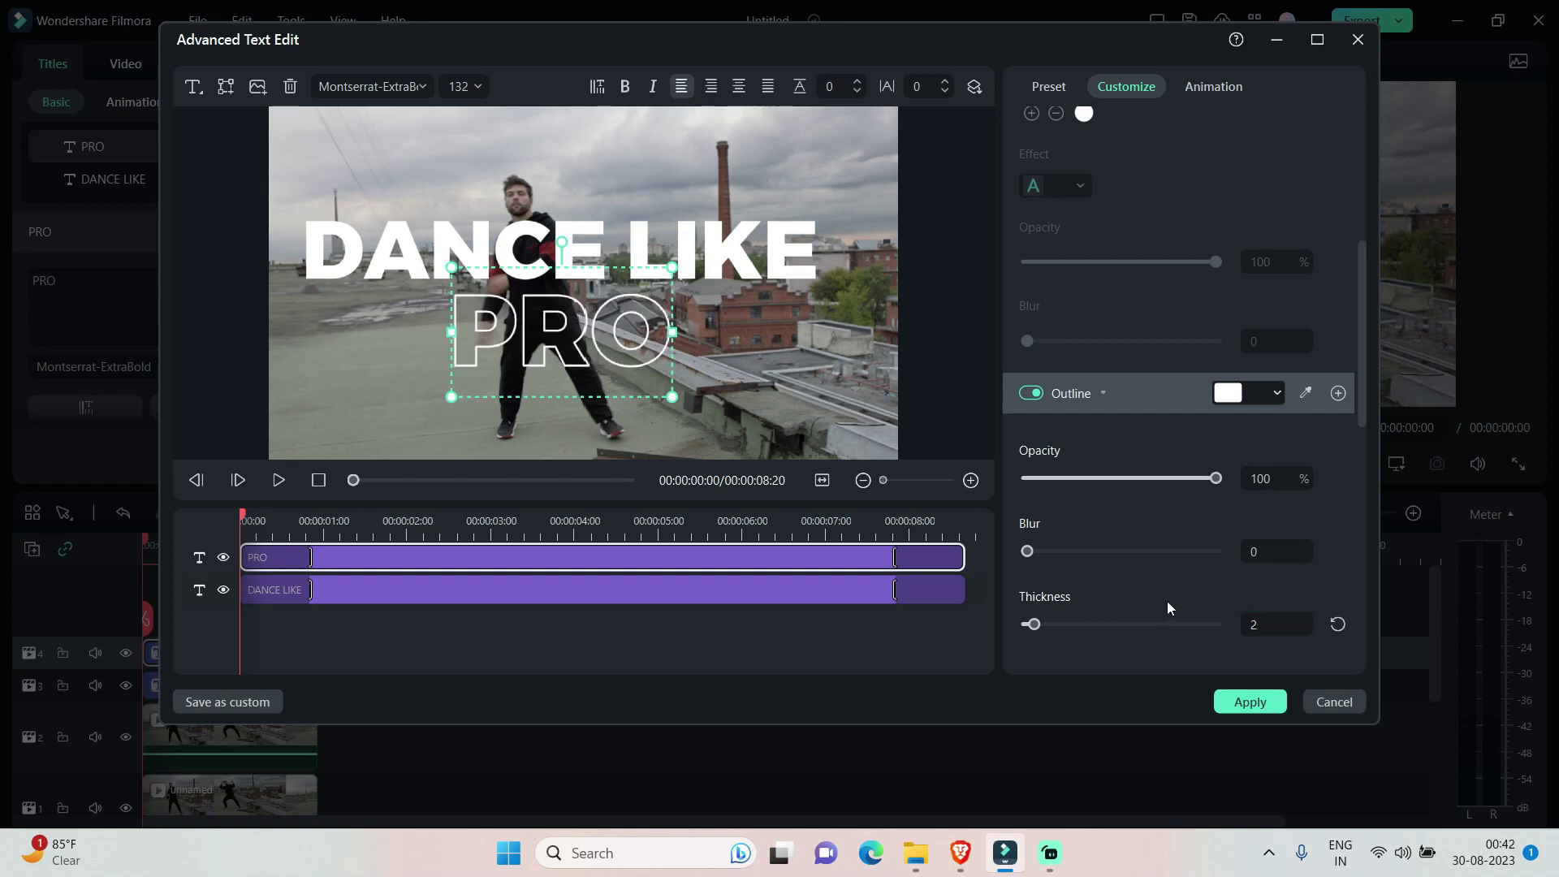
# Turn off the DANCE LIKE layer's fill, give it a white outline with thickness 2, and apply the title edits
pyautogui.click(704, 589)
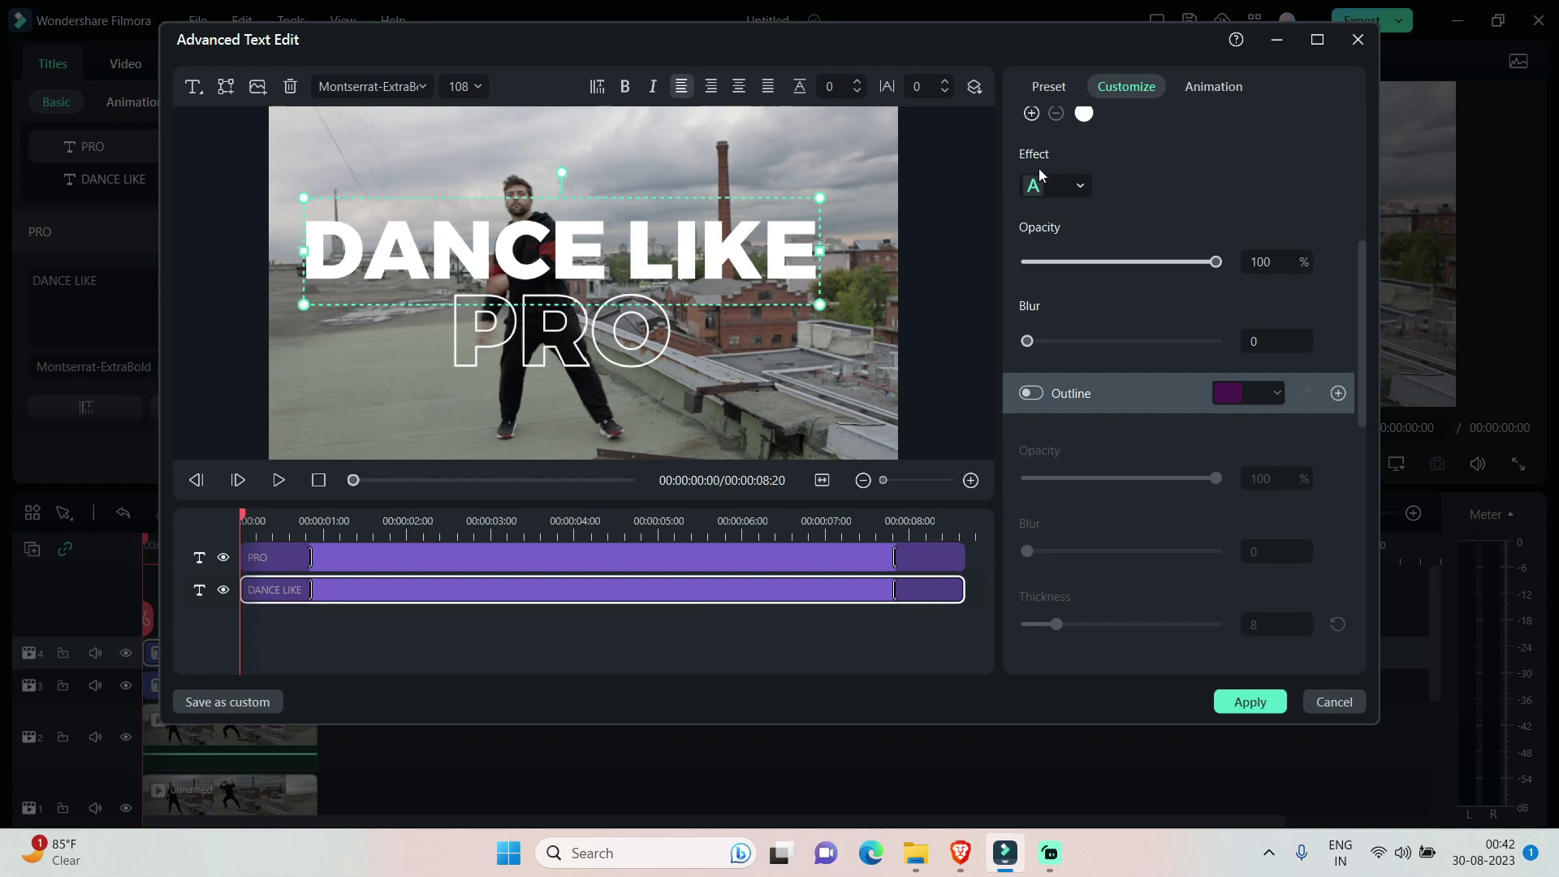
pyautogui.moveTo(1361, 363); pyautogui.dragTo(1368, 254)
pyautogui.click(1031, 300)
pyautogui.scroll(-3, 1073, 417)
pyautogui.click(1031, 390)
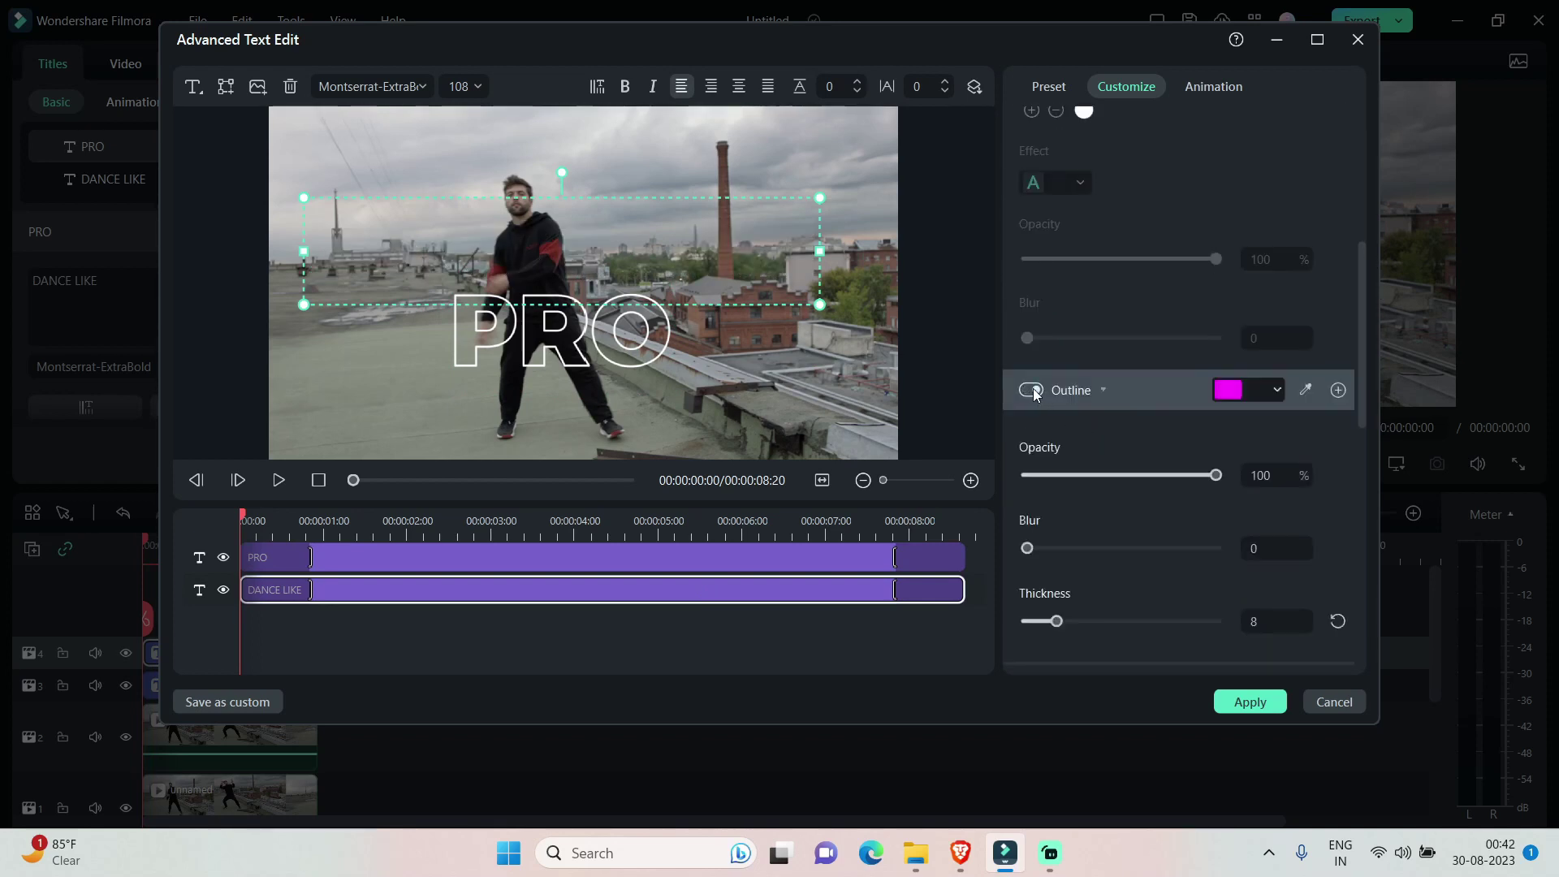
pyautogui.click(1275, 393)
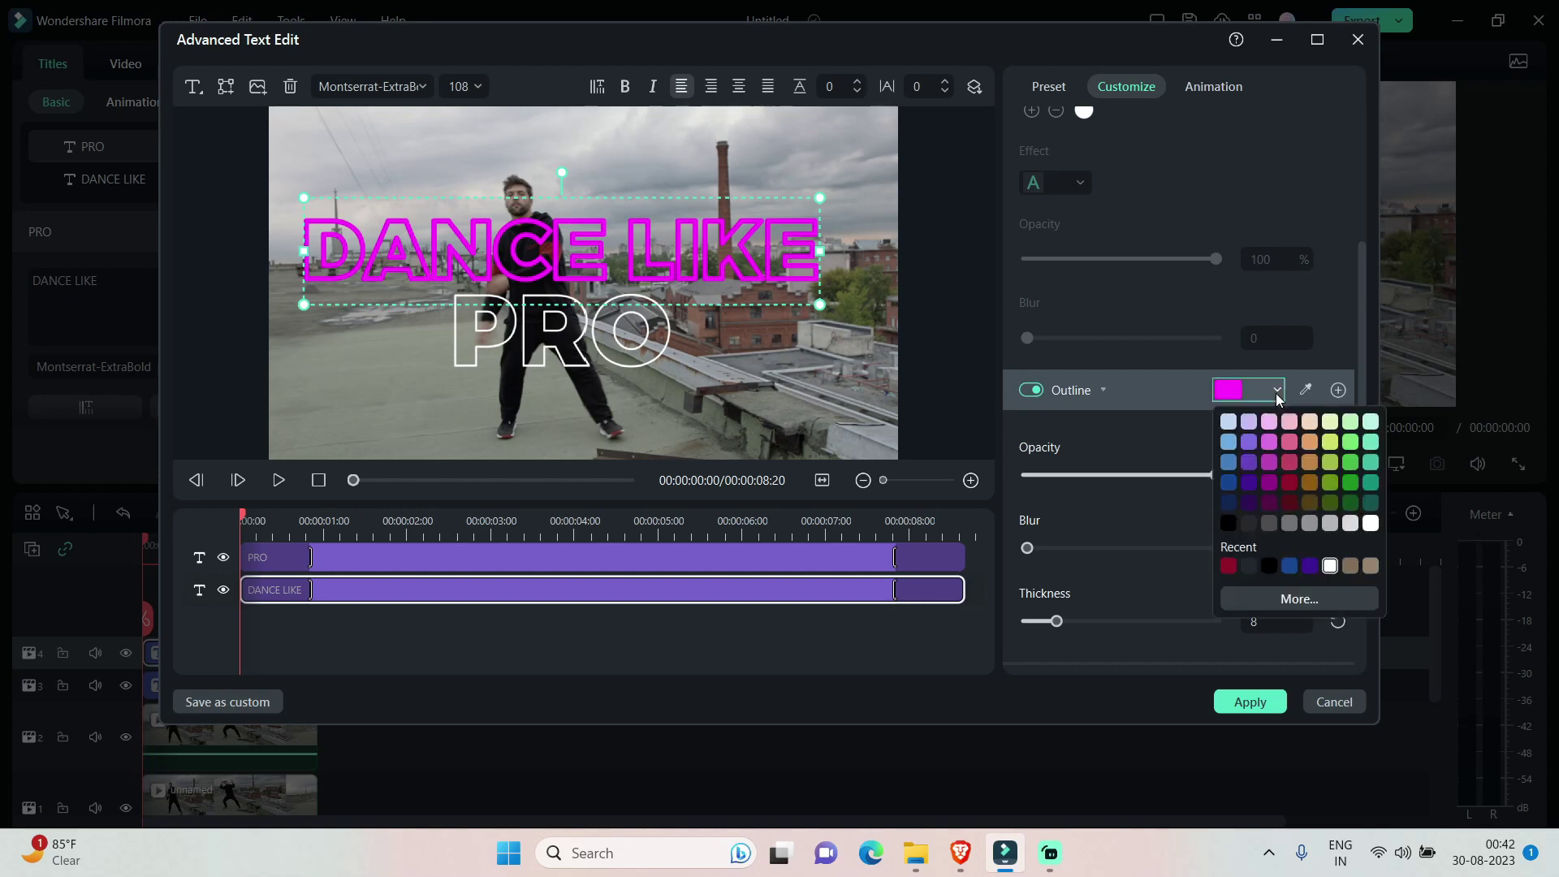
pyautogui.click(1338, 566)
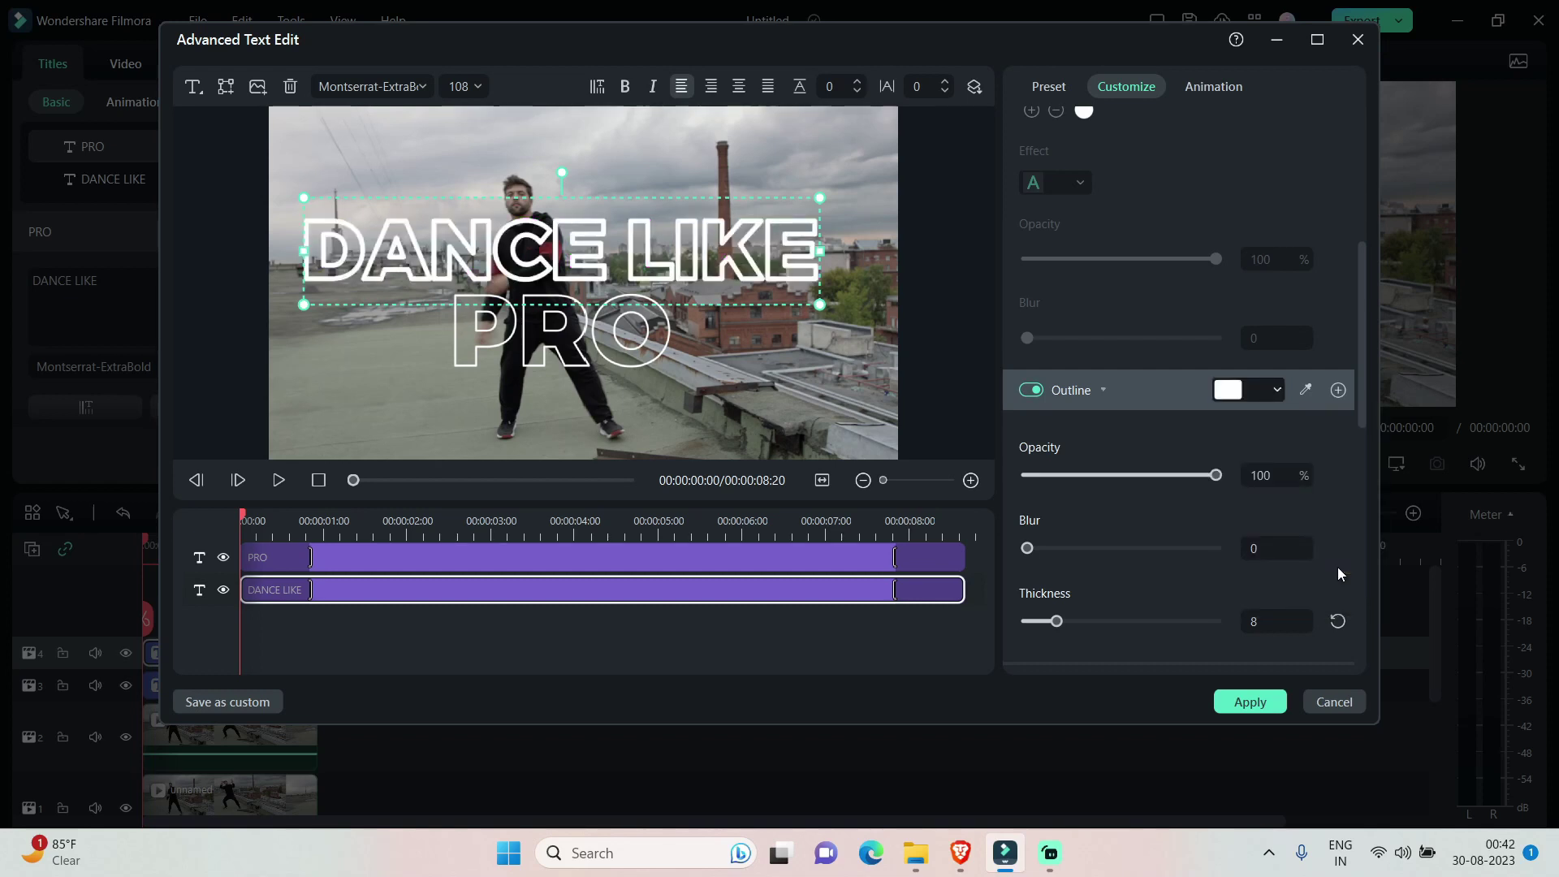
pyautogui.click(1267, 621)
pyautogui.press('BackSpace')
pyautogui.write('2')
pyautogui.press('Return')
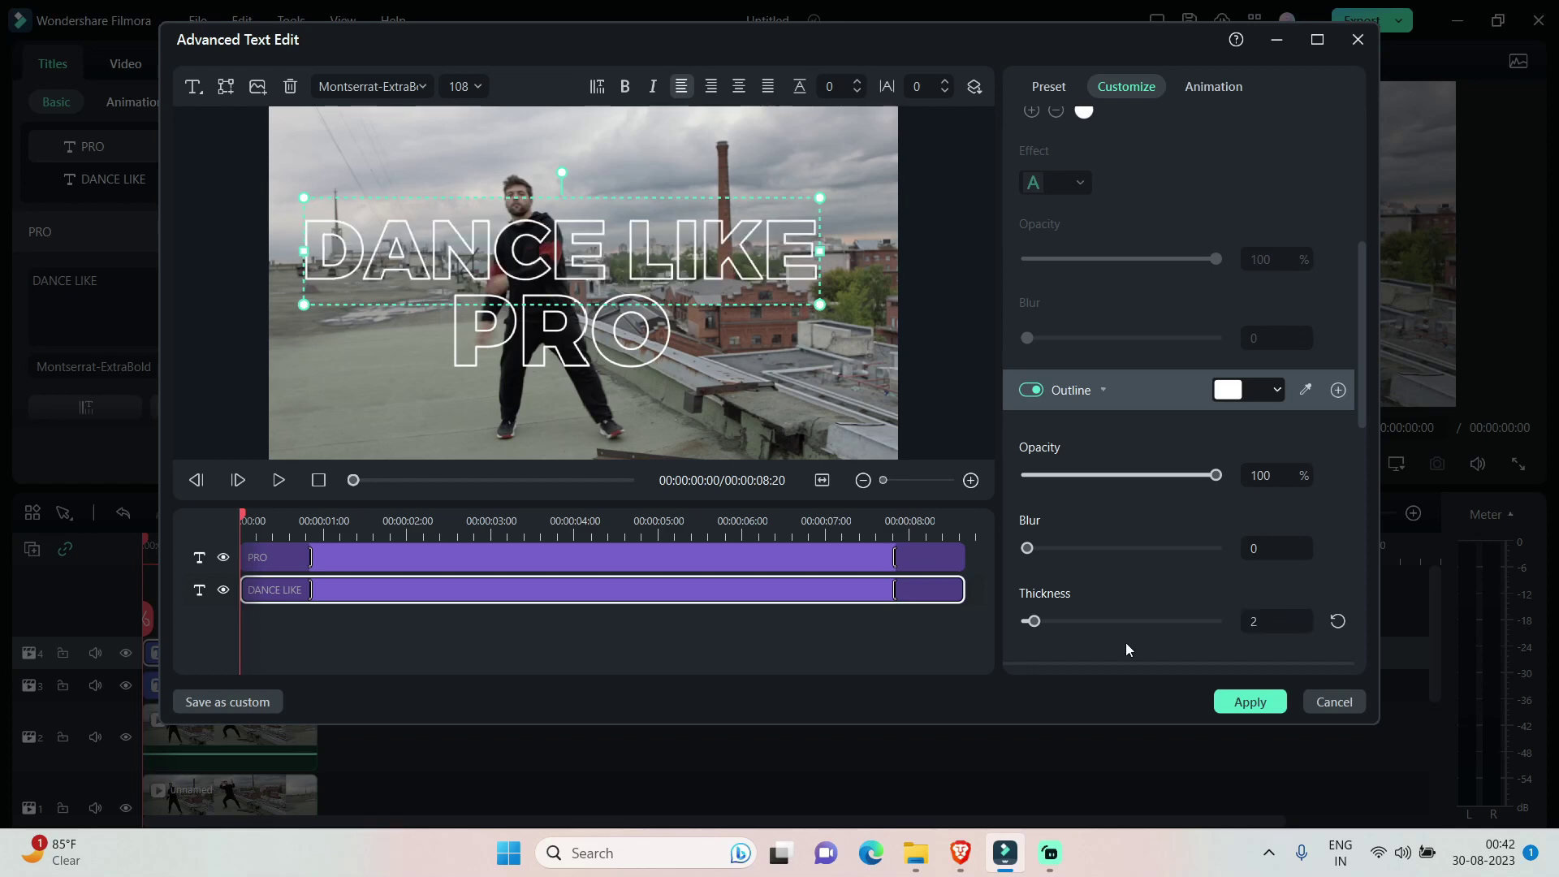
pyautogui.click(1236, 705)
# Reorder the layers with the outlined title on track 4, the AI Portrait clip on track 3 and the solid title on track 2, previewing the effect
pyautogui.press('space')
pyautogui.press('space')
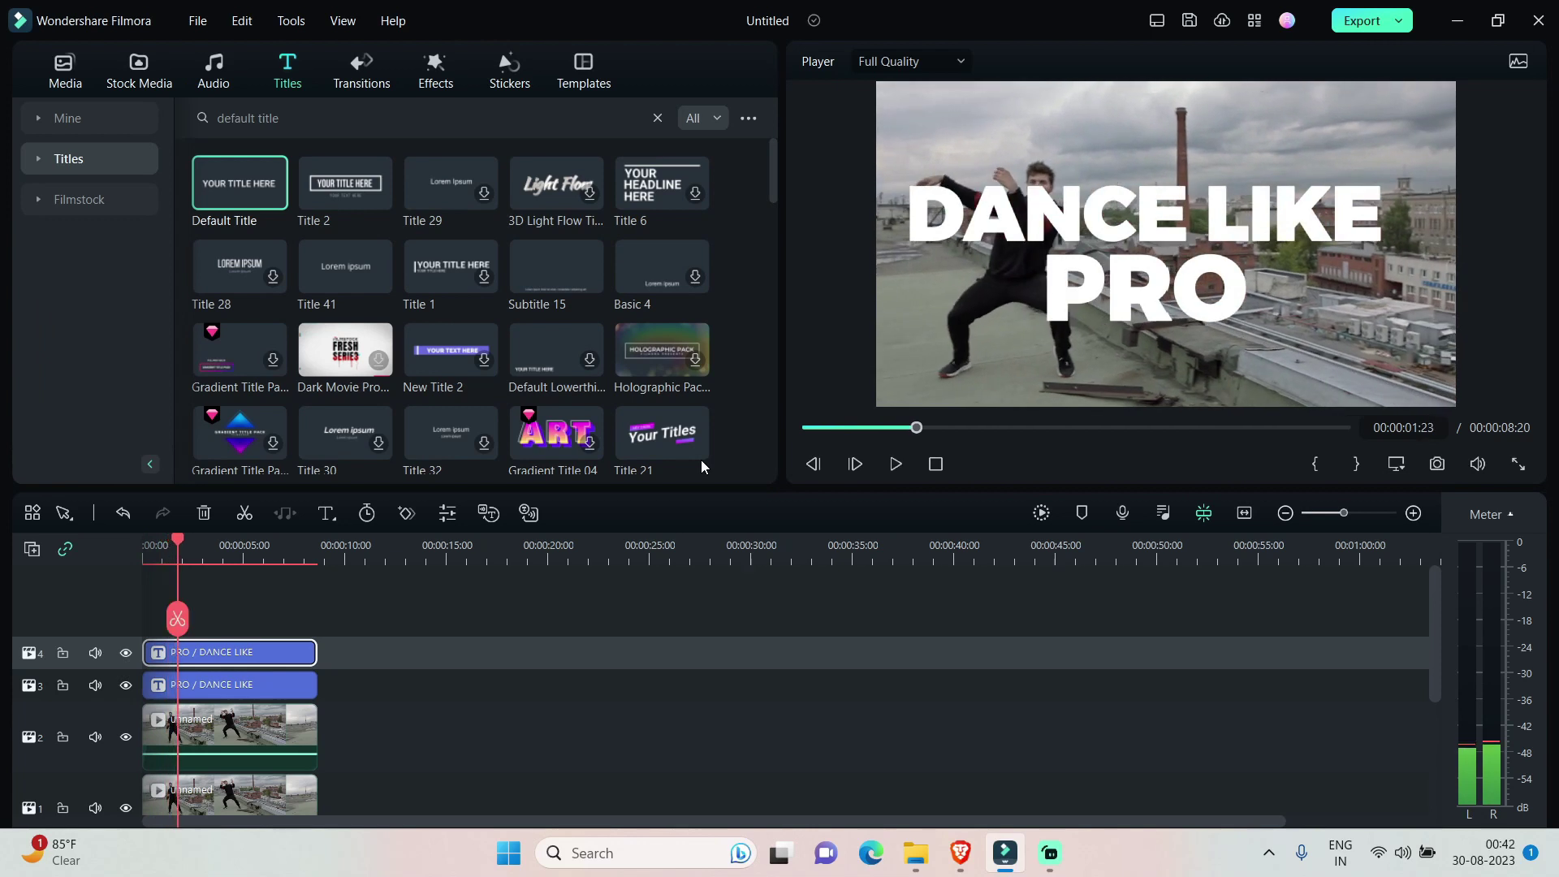
pyautogui.click(935, 464)
pyautogui.click(255, 746)
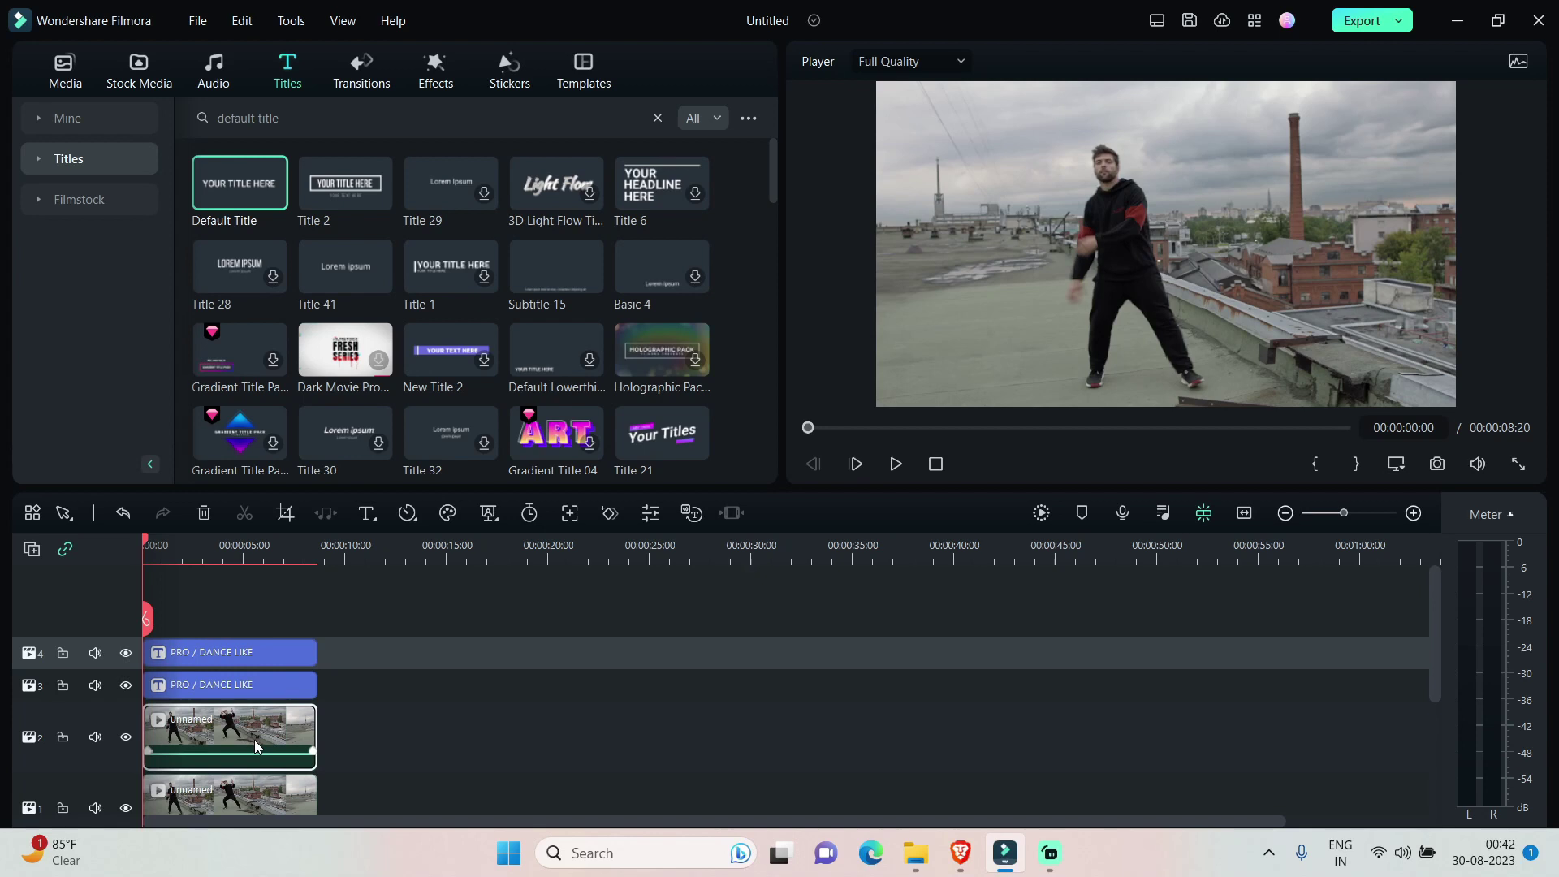
pyautogui.moveTo(255, 745); pyautogui.dragTo(227, 680)
pyautogui.moveTo(221, 588); pyautogui.dragTo(212, 681)
pyautogui.click(212, 682)
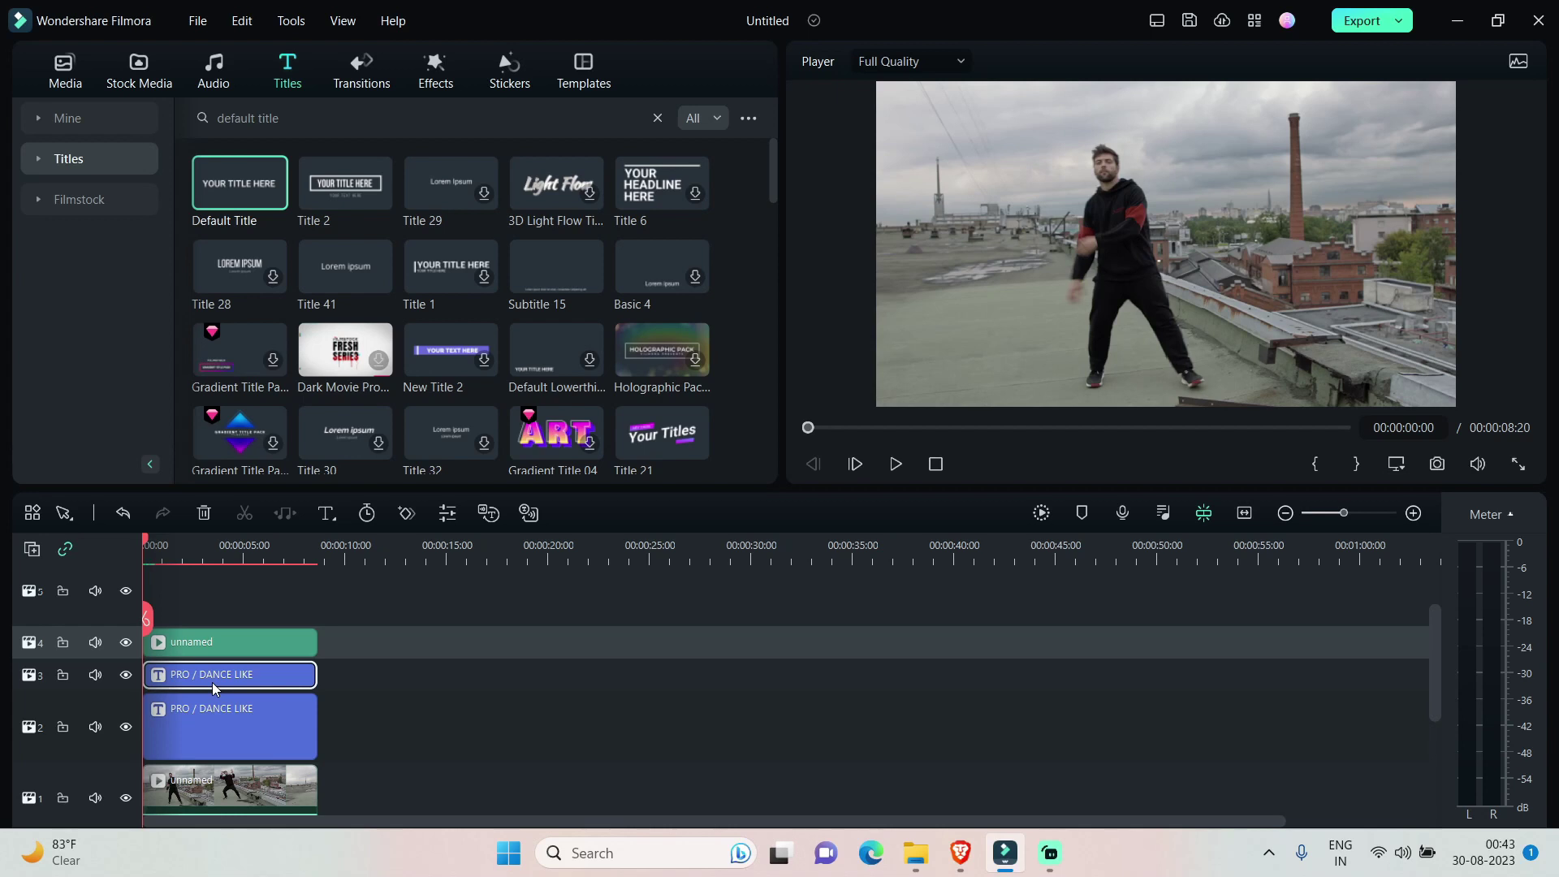
pyautogui.moveTo(213, 686)
pyautogui.mouseDown()
pyautogui.moveTo(214, 597)
pyautogui.moveTo(215, 676)
pyautogui.mouseUp()
pyautogui.moveTo(212, 621); pyautogui.dragTo(215, 657)
pyautogui.press('space')
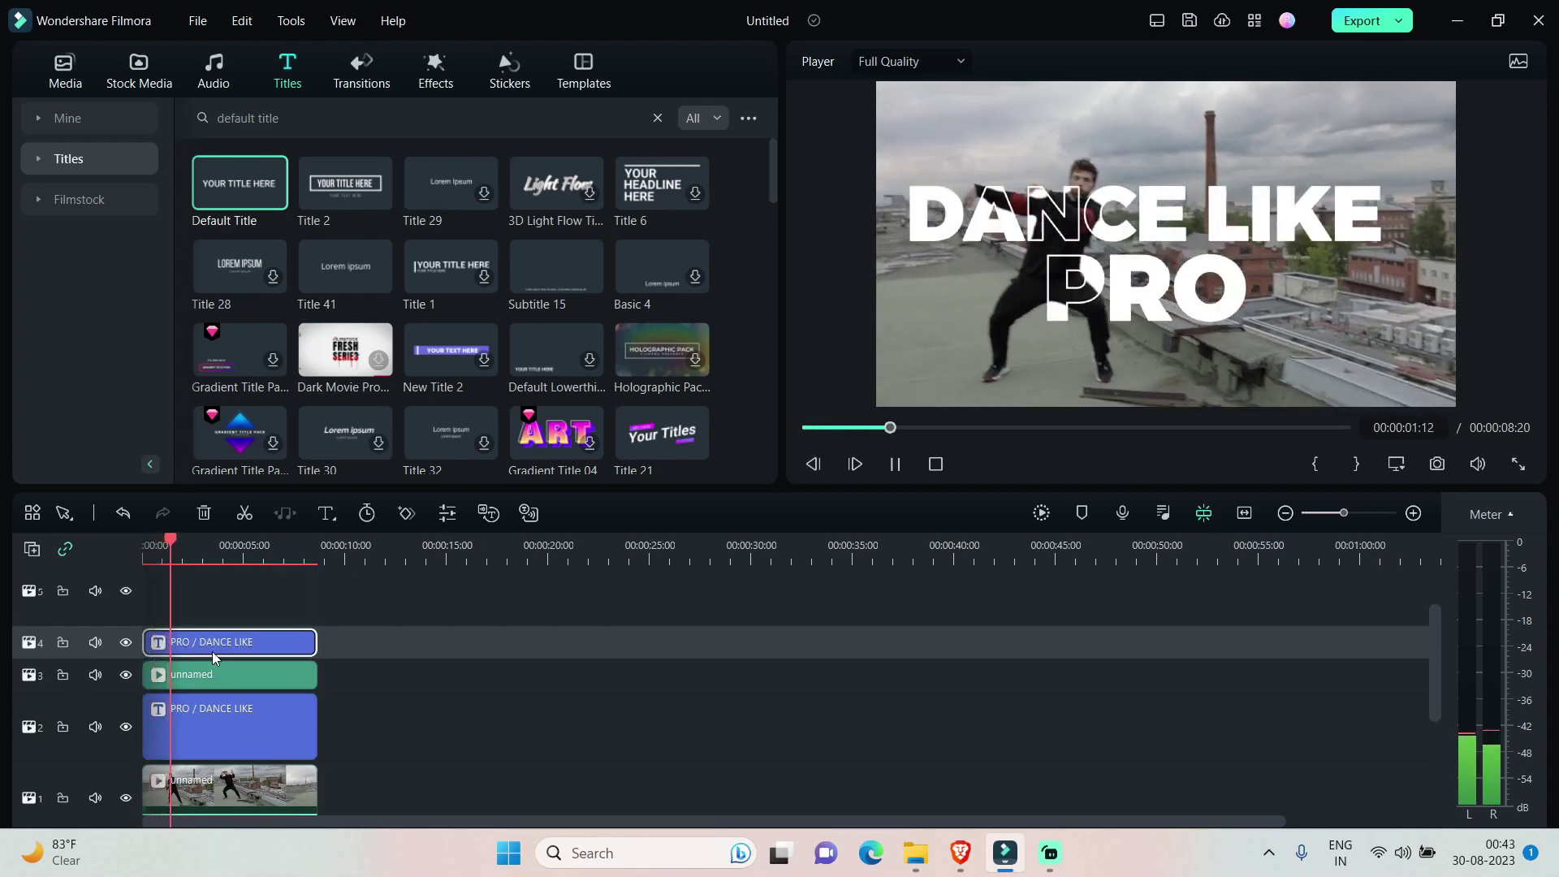
pyautogui.press('space')
pyautogui.scroll(-2, 1440, 670)
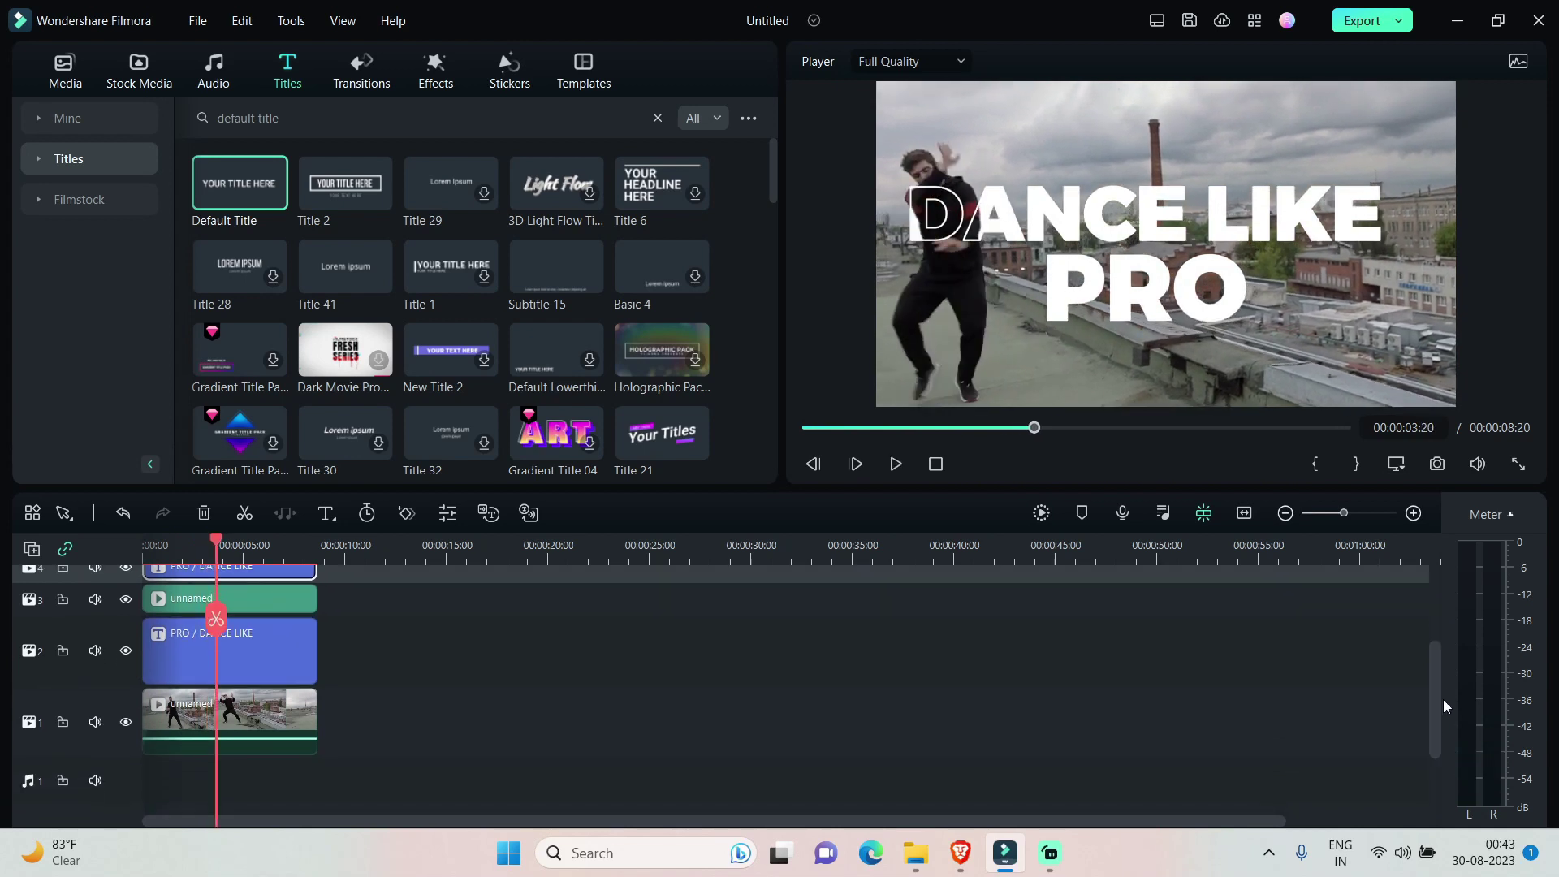
pyautogui.click(270, 716)
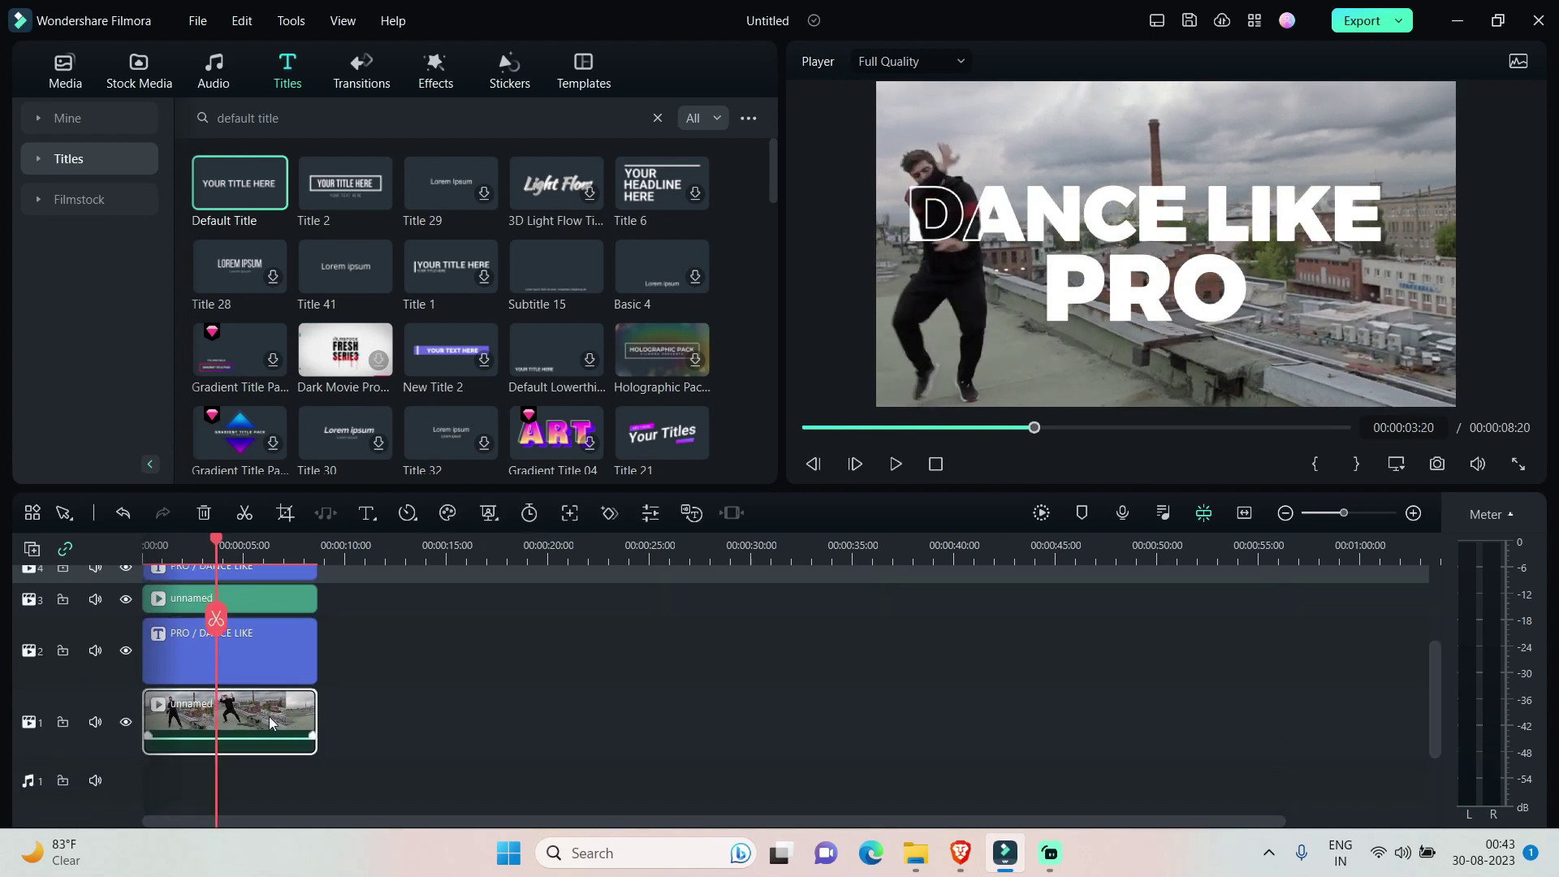
pyautogui.click(284, 673)
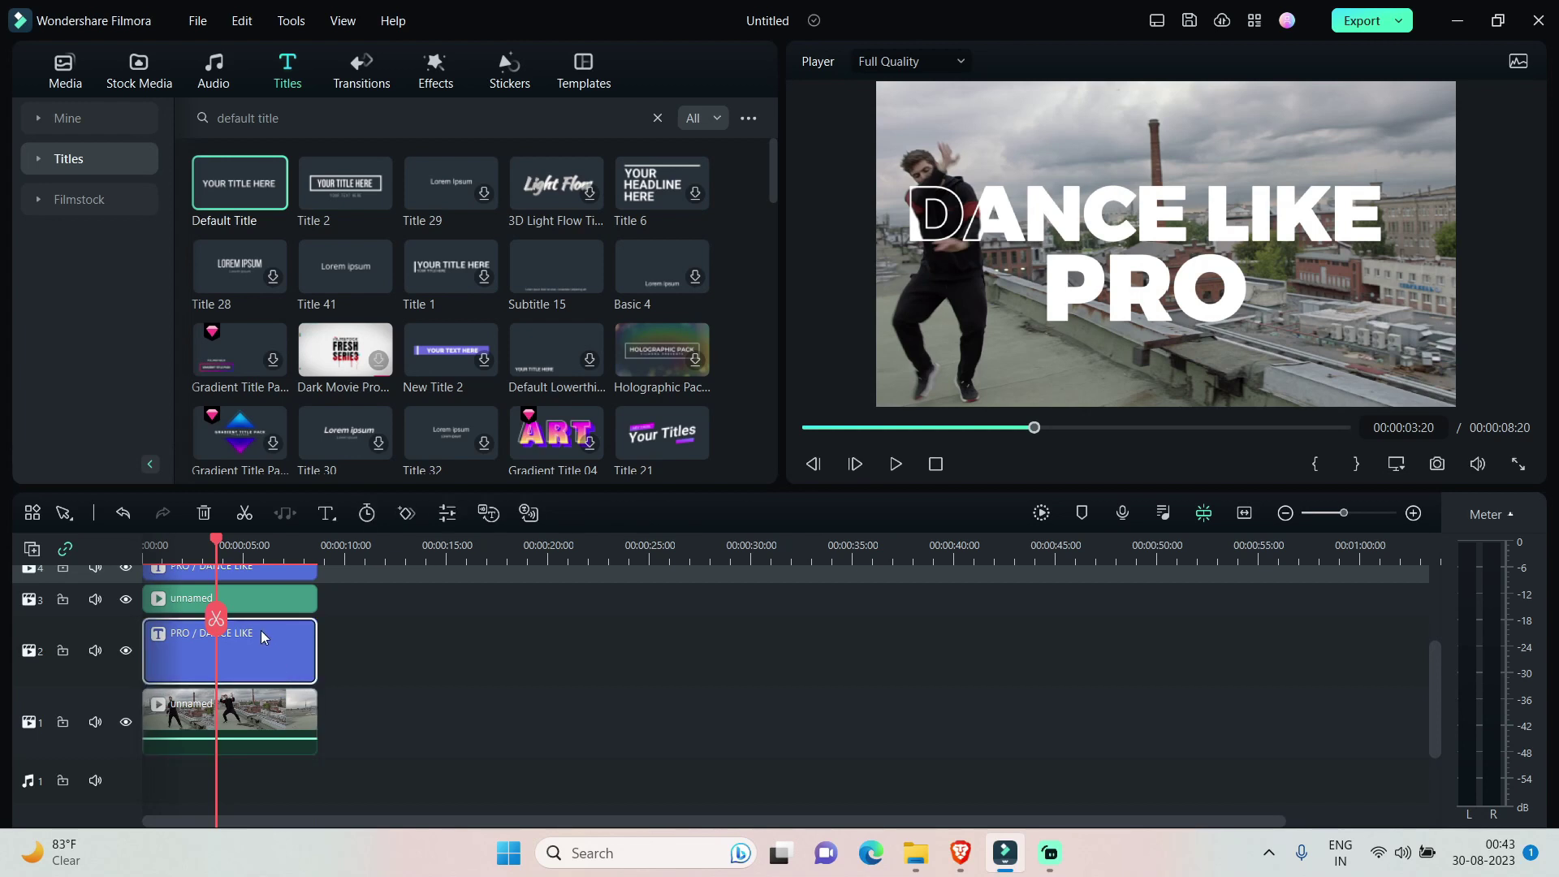
# Check the stacking of the two titles and the AI Portrait clip and play the effect from the start
pyautogui.click(255, 609)
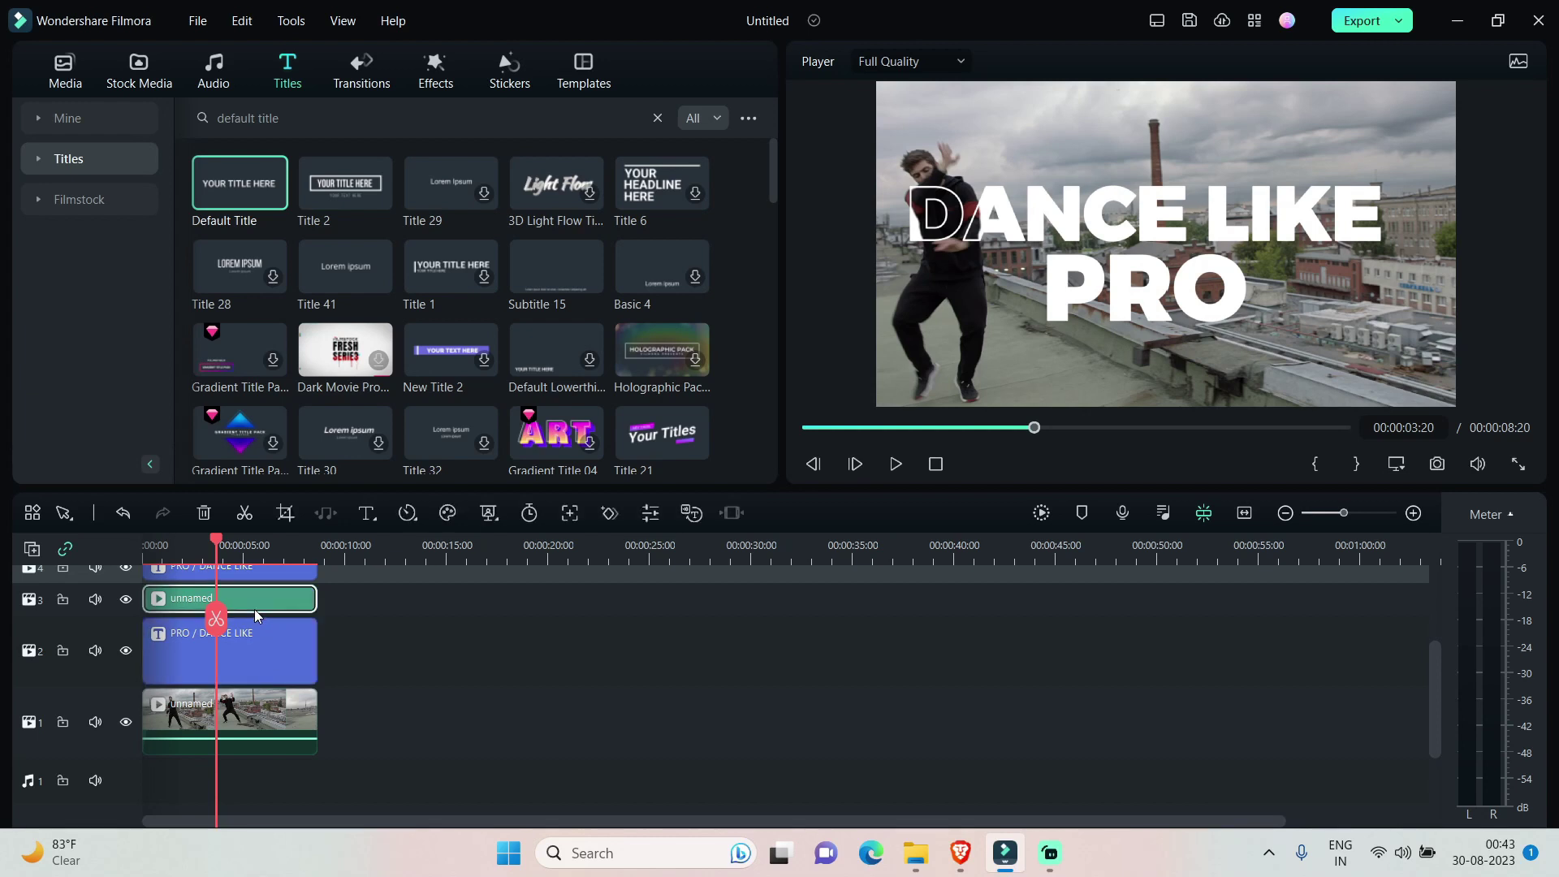
pyautogui.click(280, 574)
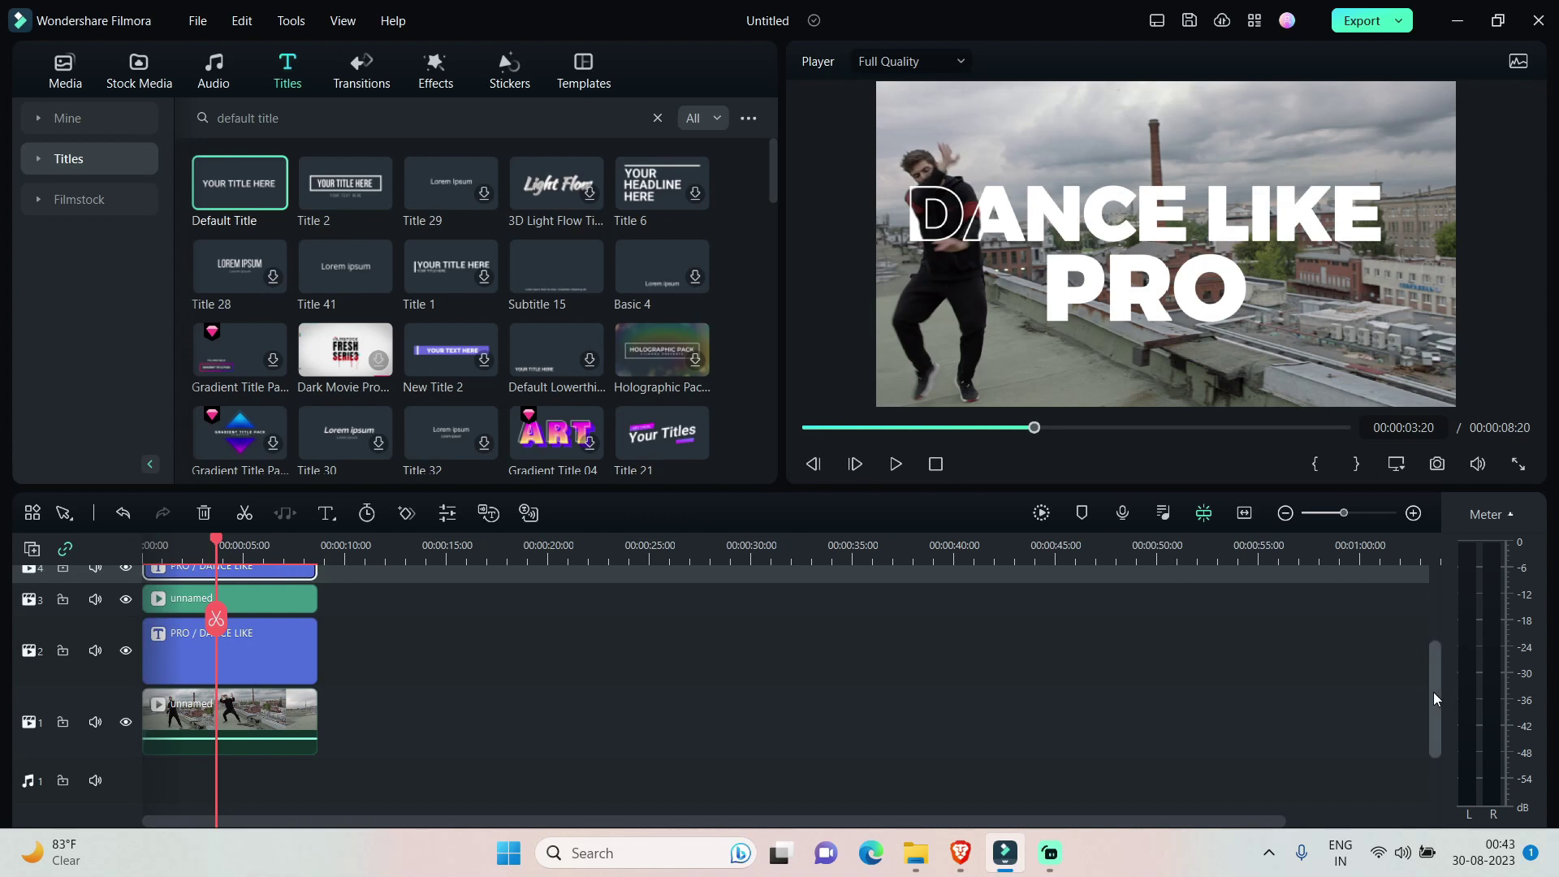
pyautogui.moveTo(1434, 694); pyautogui.dragTo(1450, 664)
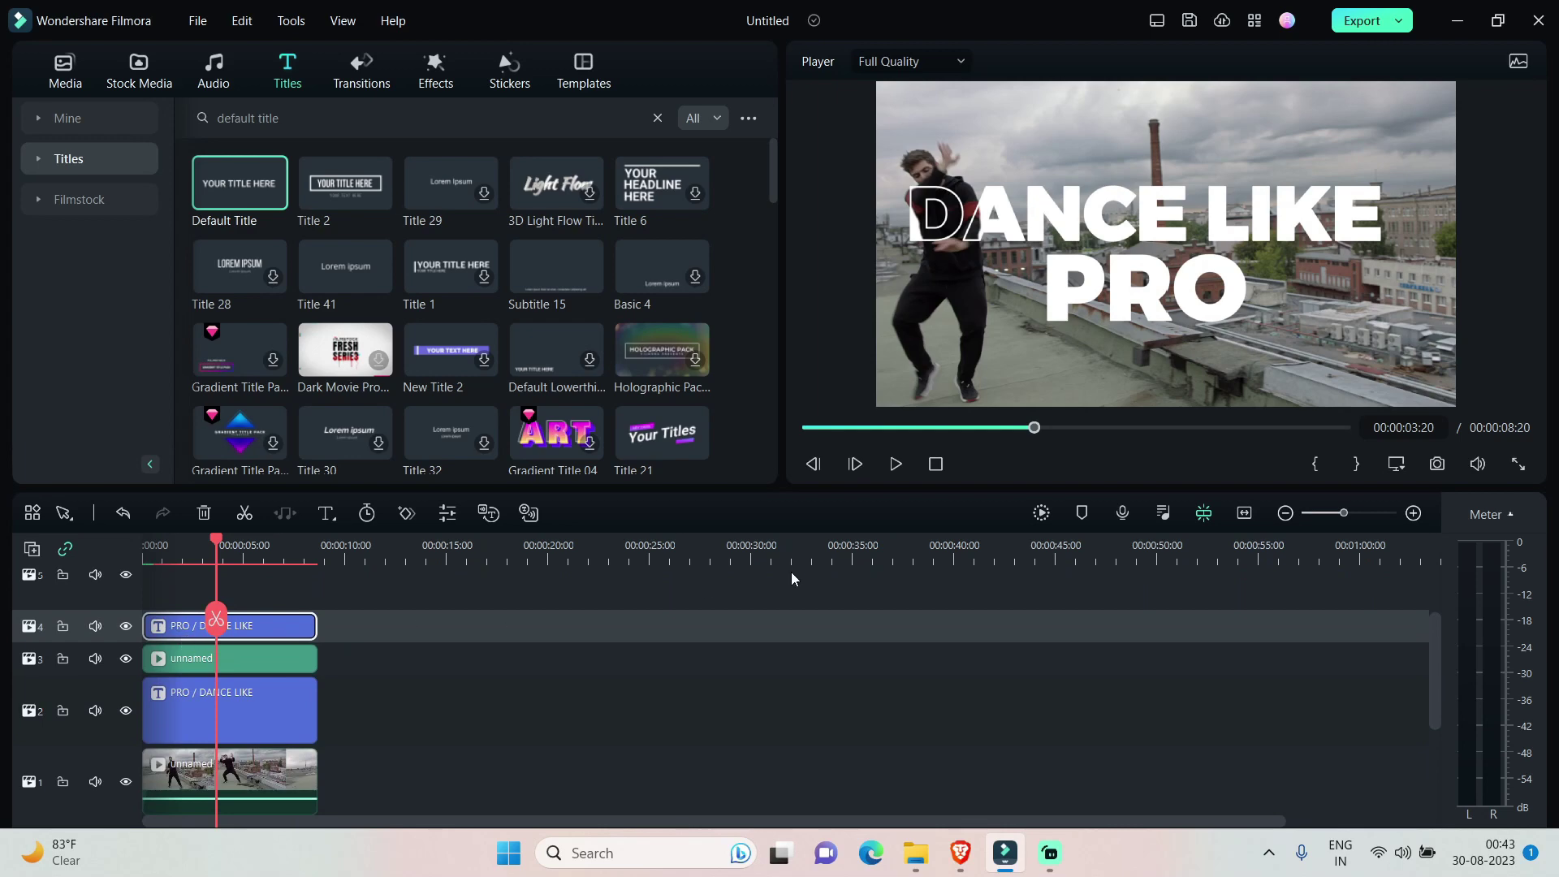
pyautogui.click(935, 464)
pyautogui.press('space')
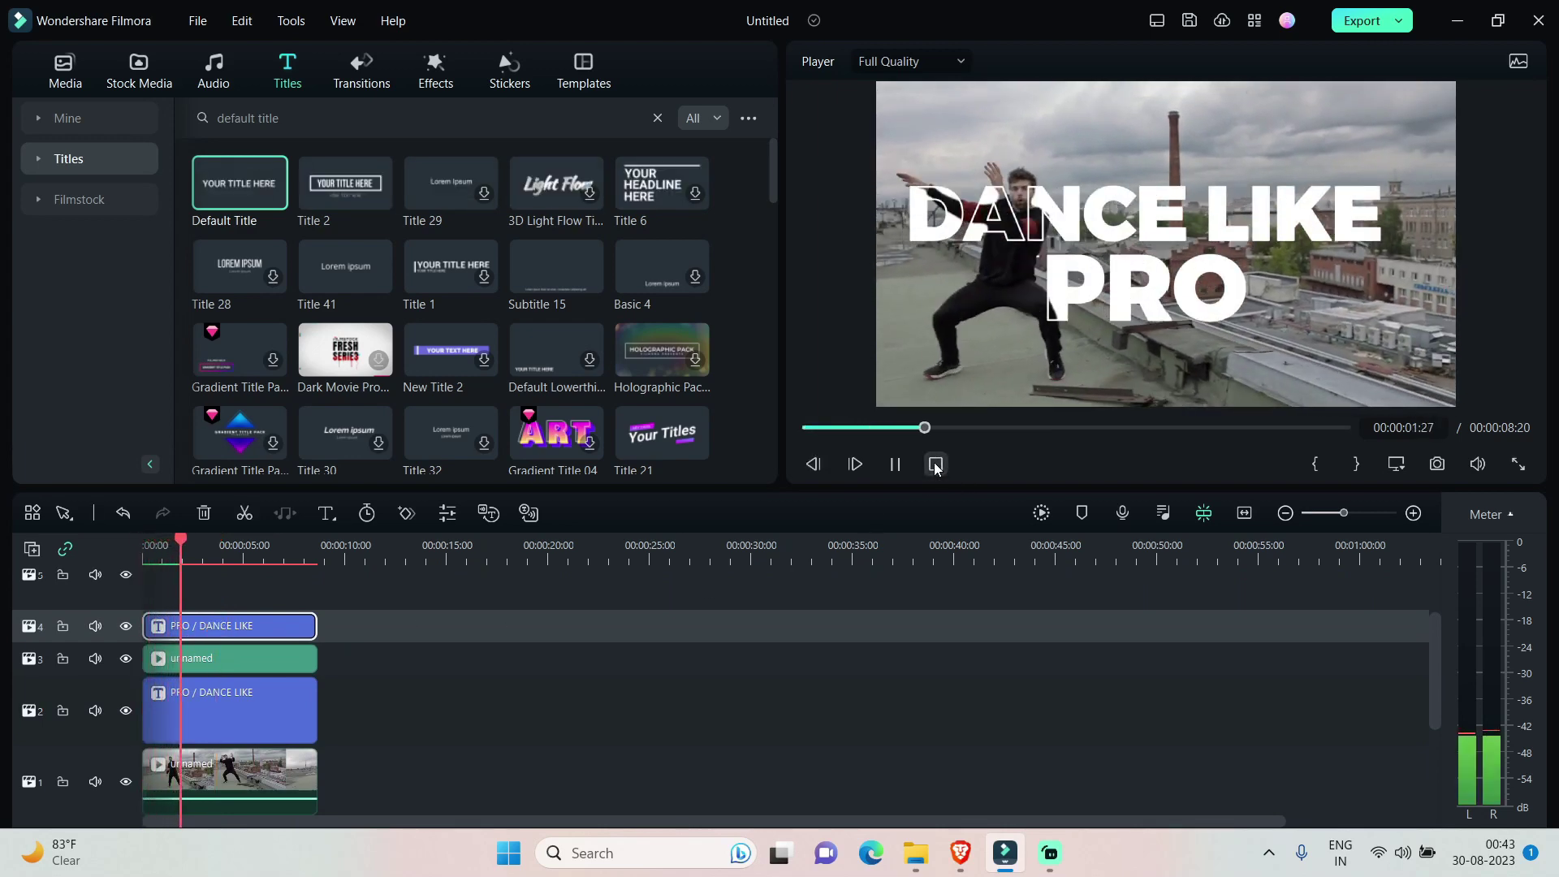
pyautogui.press('space')
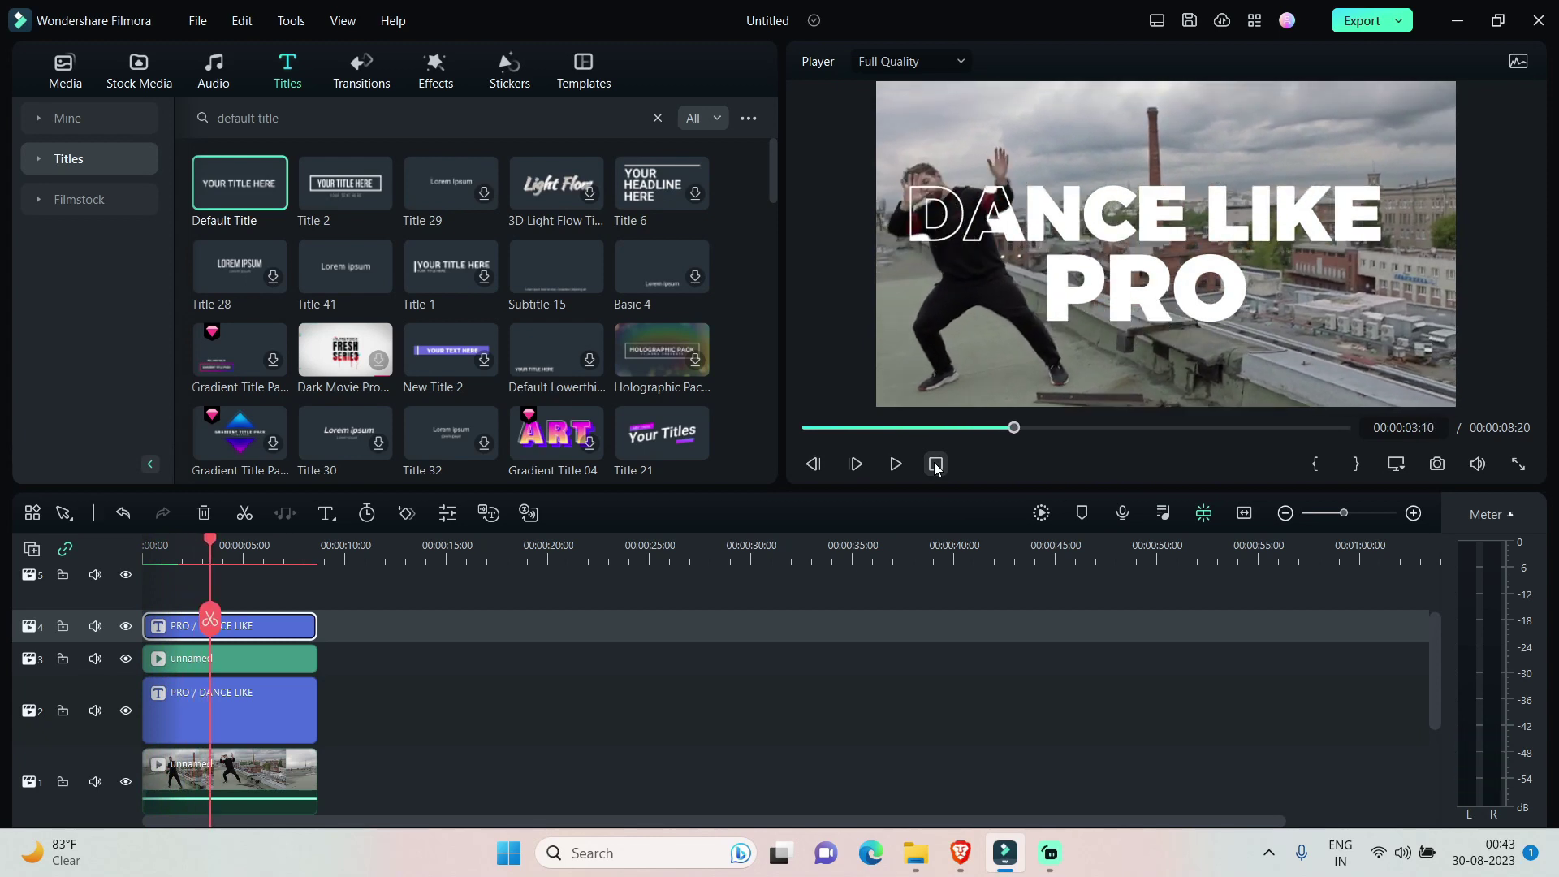
# Add the "Ryan Jones - Japanika" beat from the start of the timeline and split it about 2 seconds in to trim its opening
pyautogui.click(199, 76)
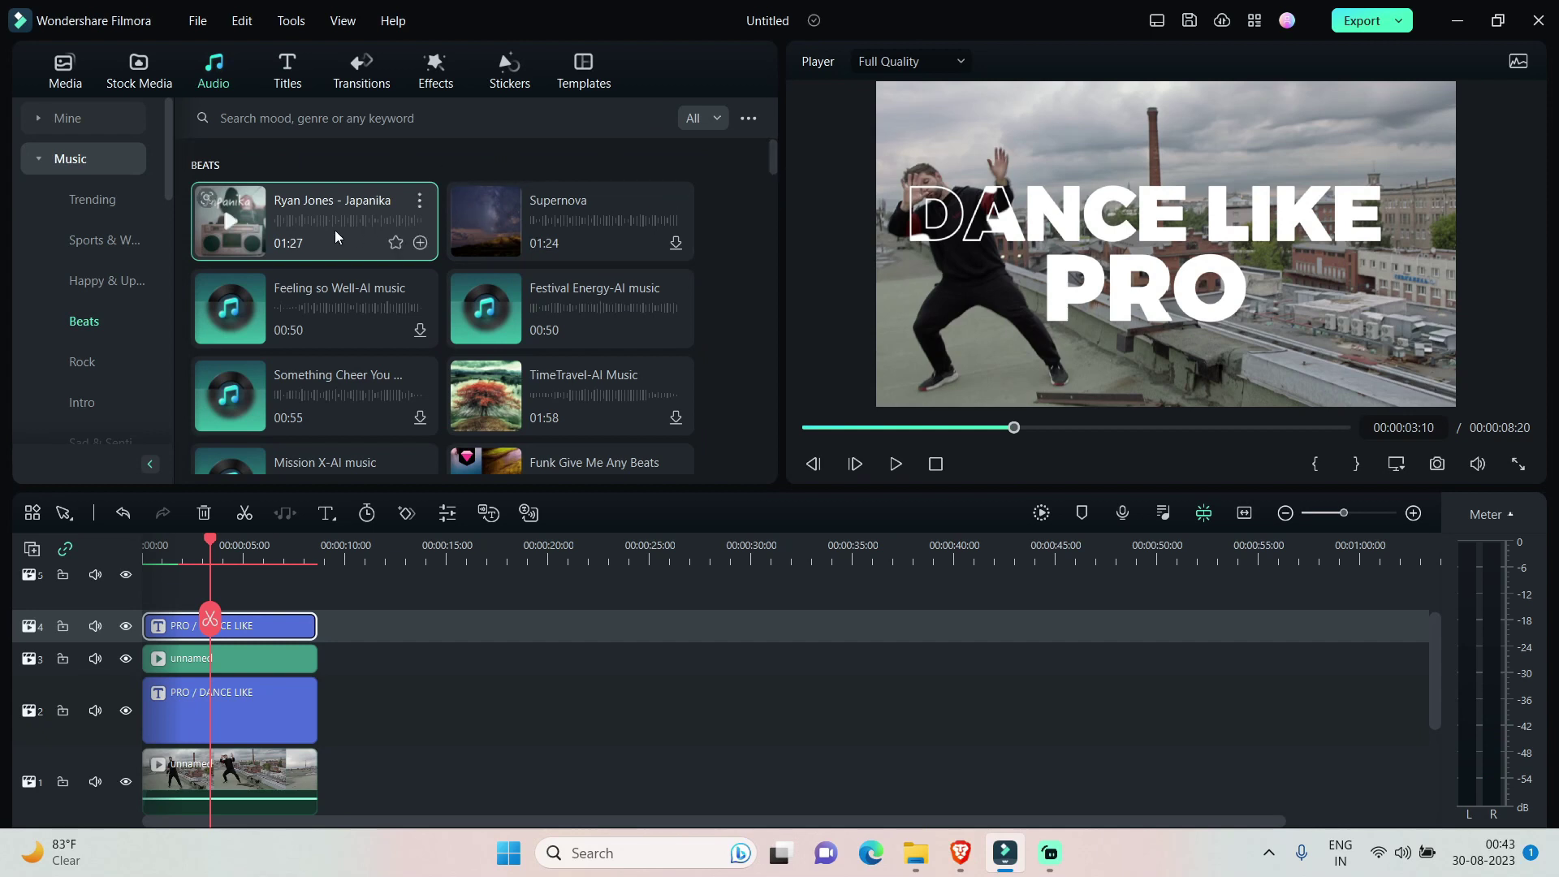
pyautogui.click(936, 464)
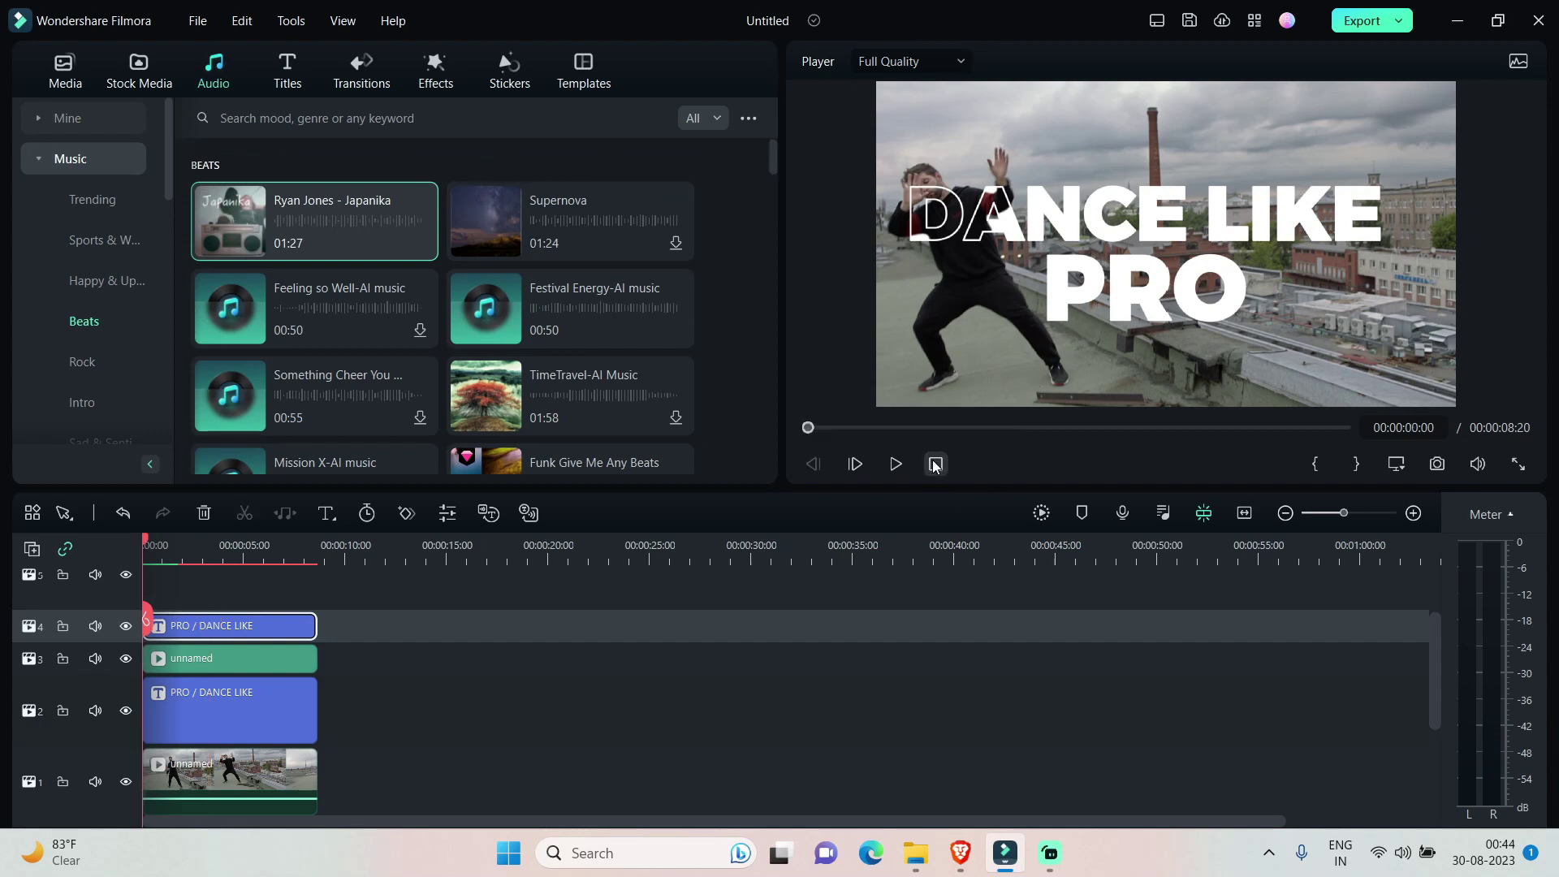
pyautogui.click(421, 243)
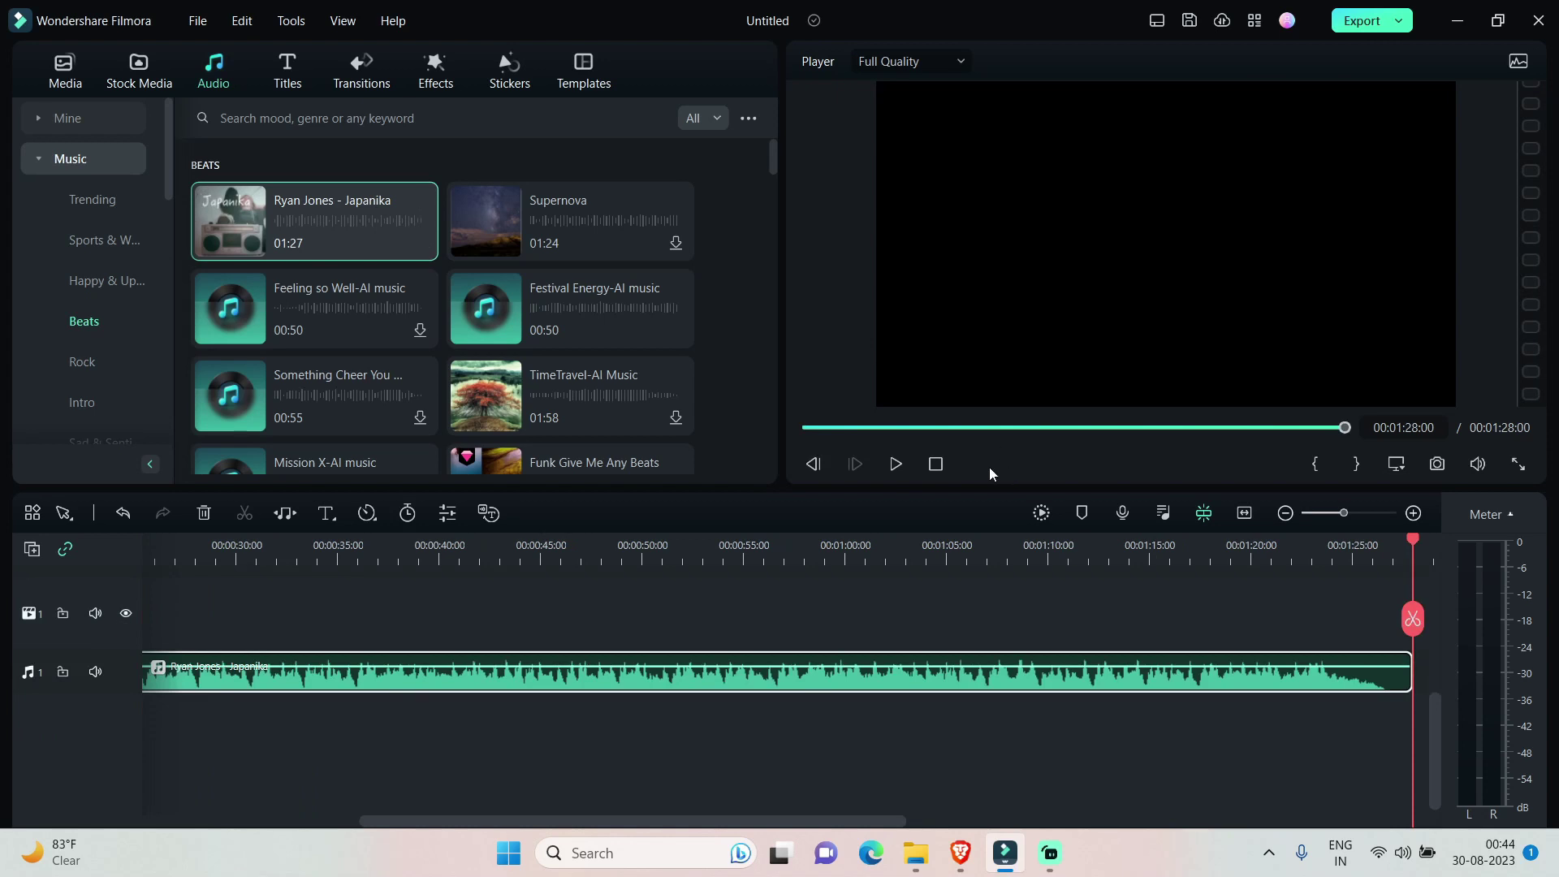
pyautogui.click(936, 464)
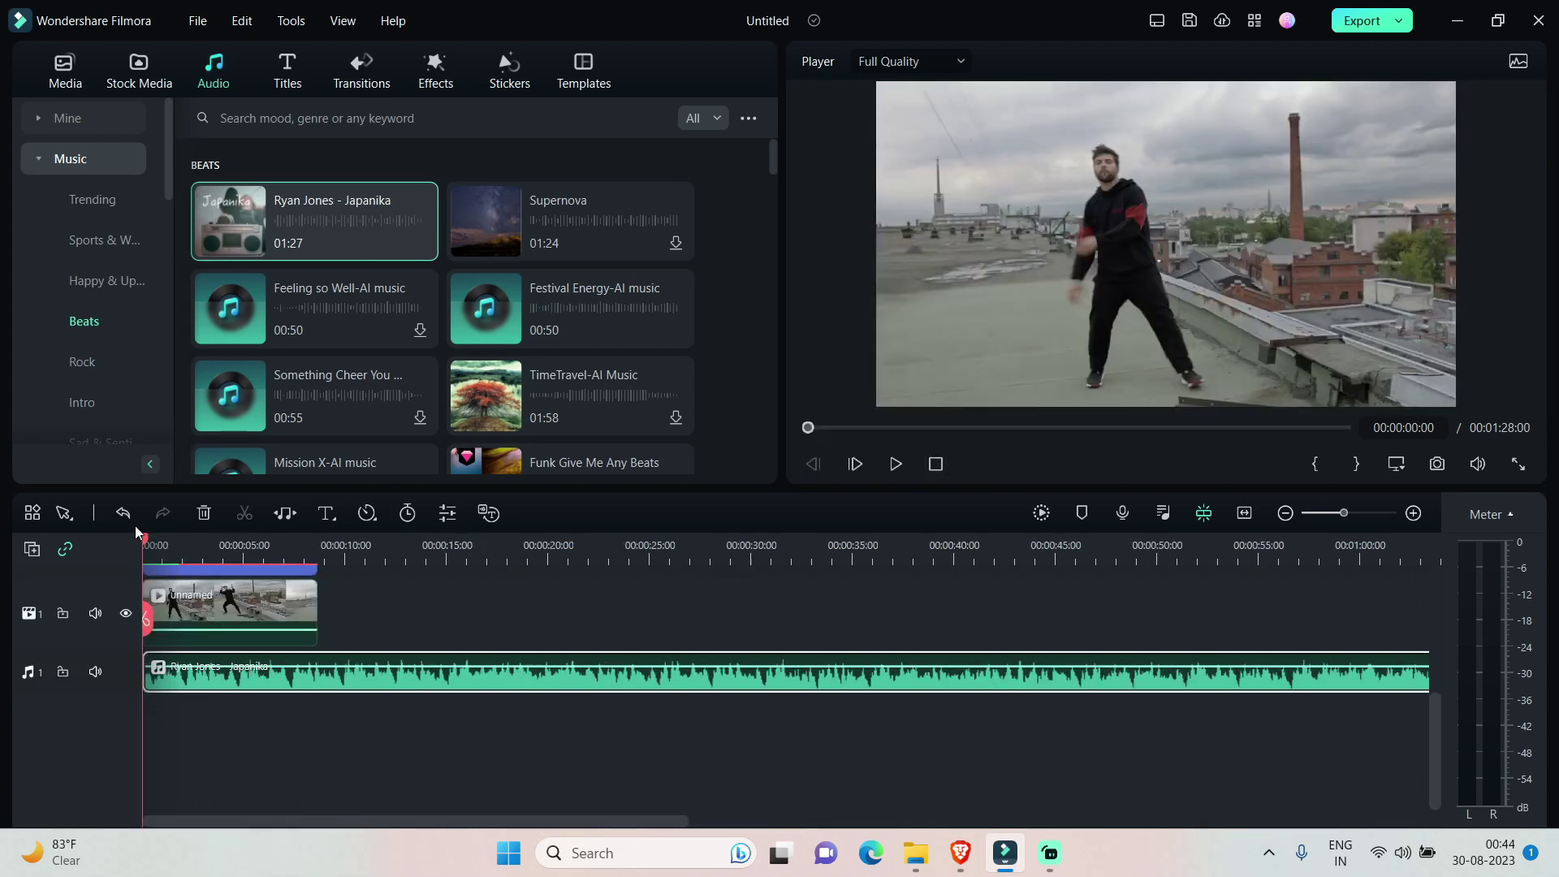
pyautogui.moveTo(145, 540); pyautogui.dragTo(187, 541)
pyautogui.hotkey('ctrl', 'b')
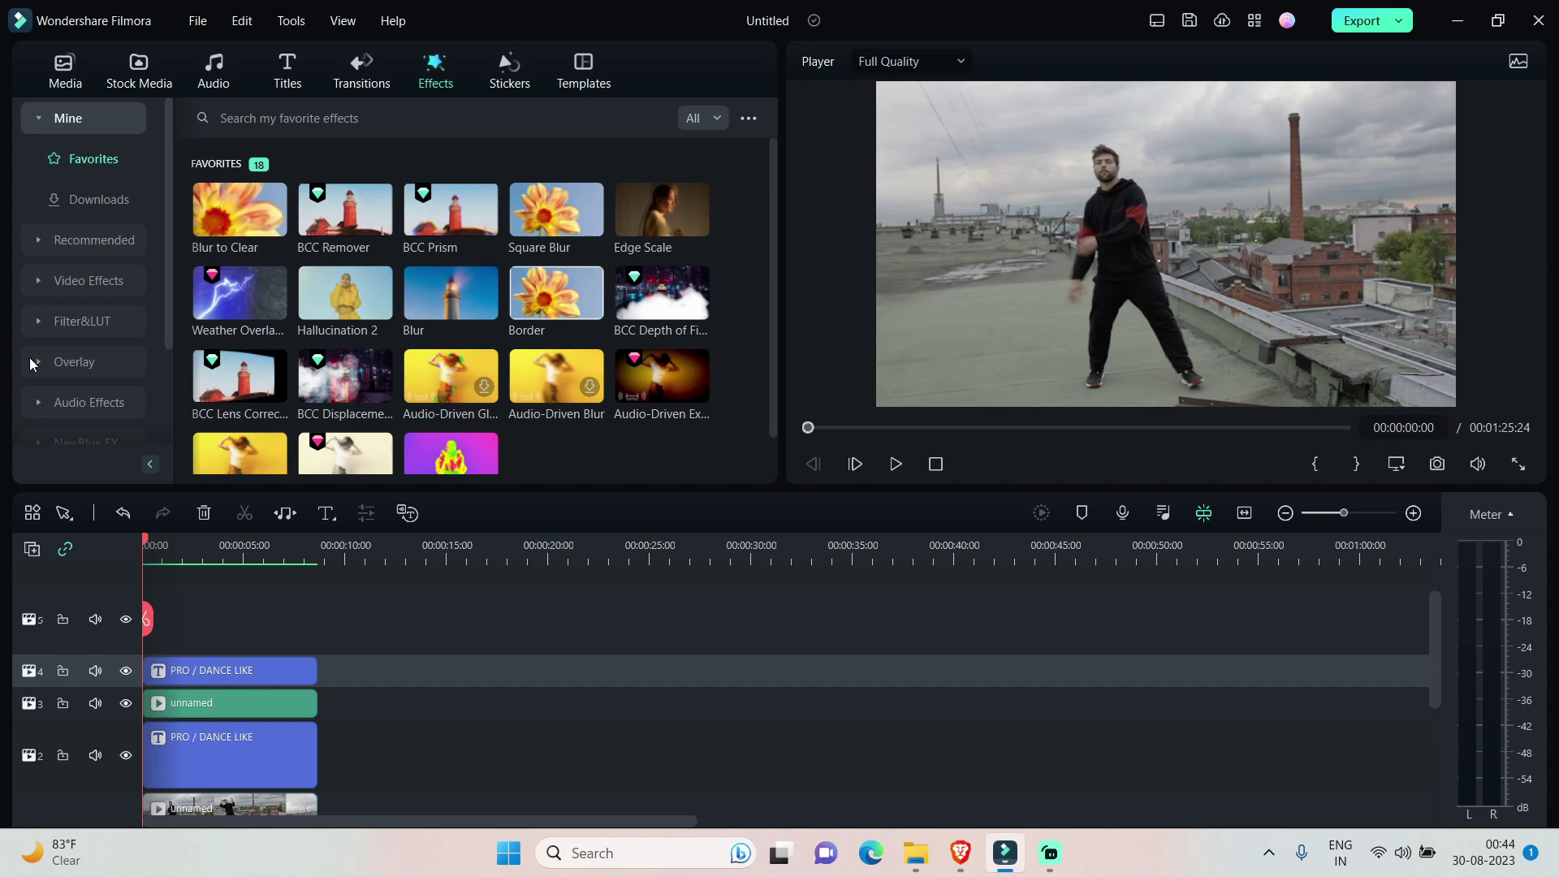
# Place the Audio-Driven Exposure effect on track 5 above the outlined title, covering the full length of the video
pyautogui.click(40, 403)
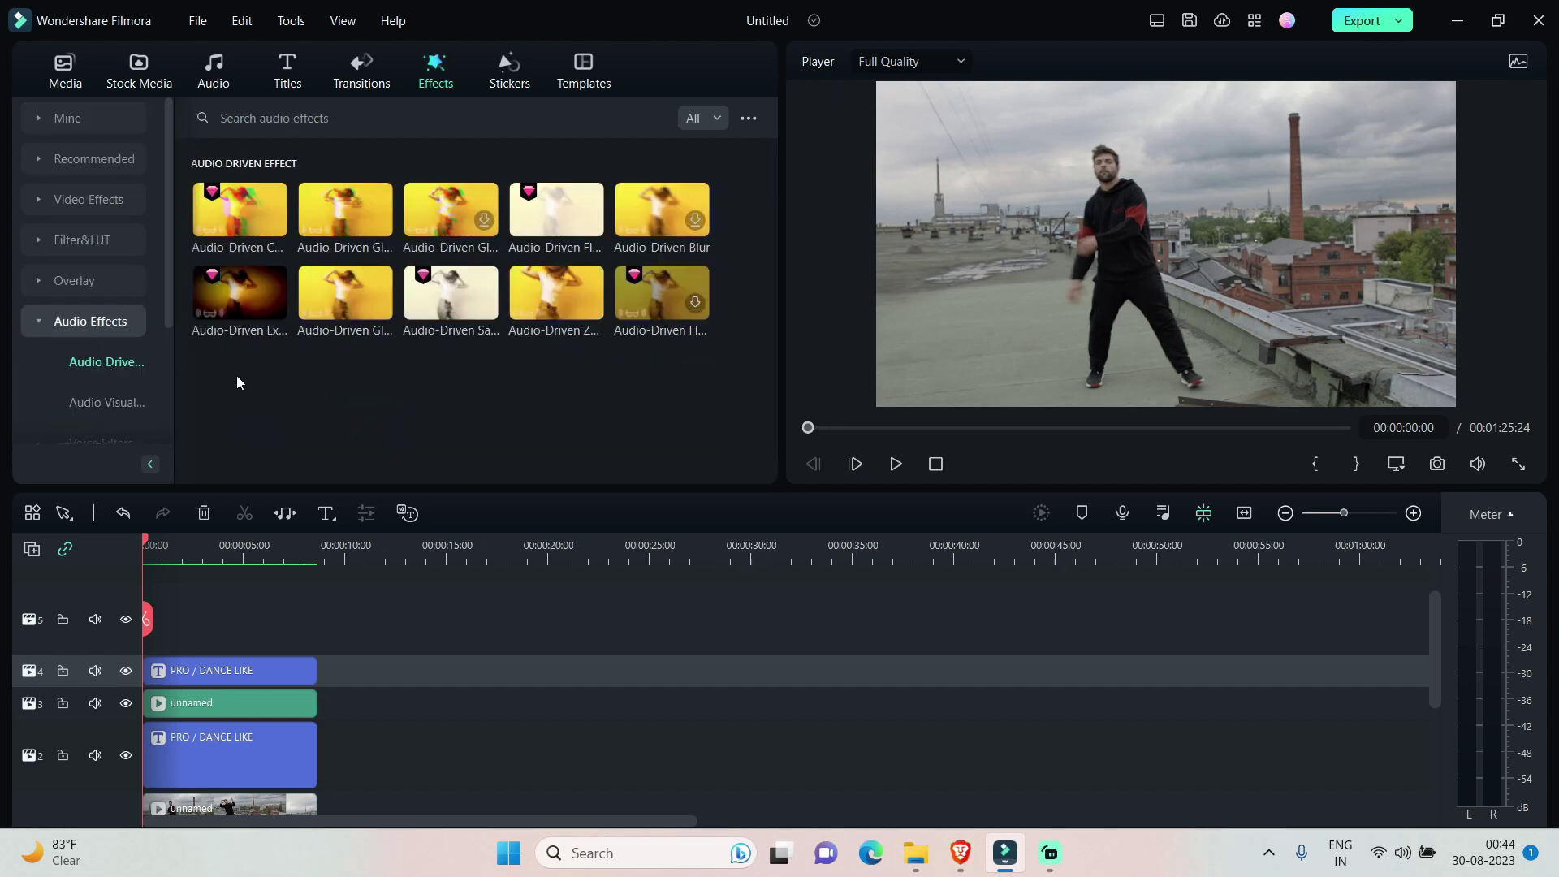
pyautogui.moveTo(227, 302)
pyautogui.moveTo(226, 302); pyautogui.dragTo(124, 687)
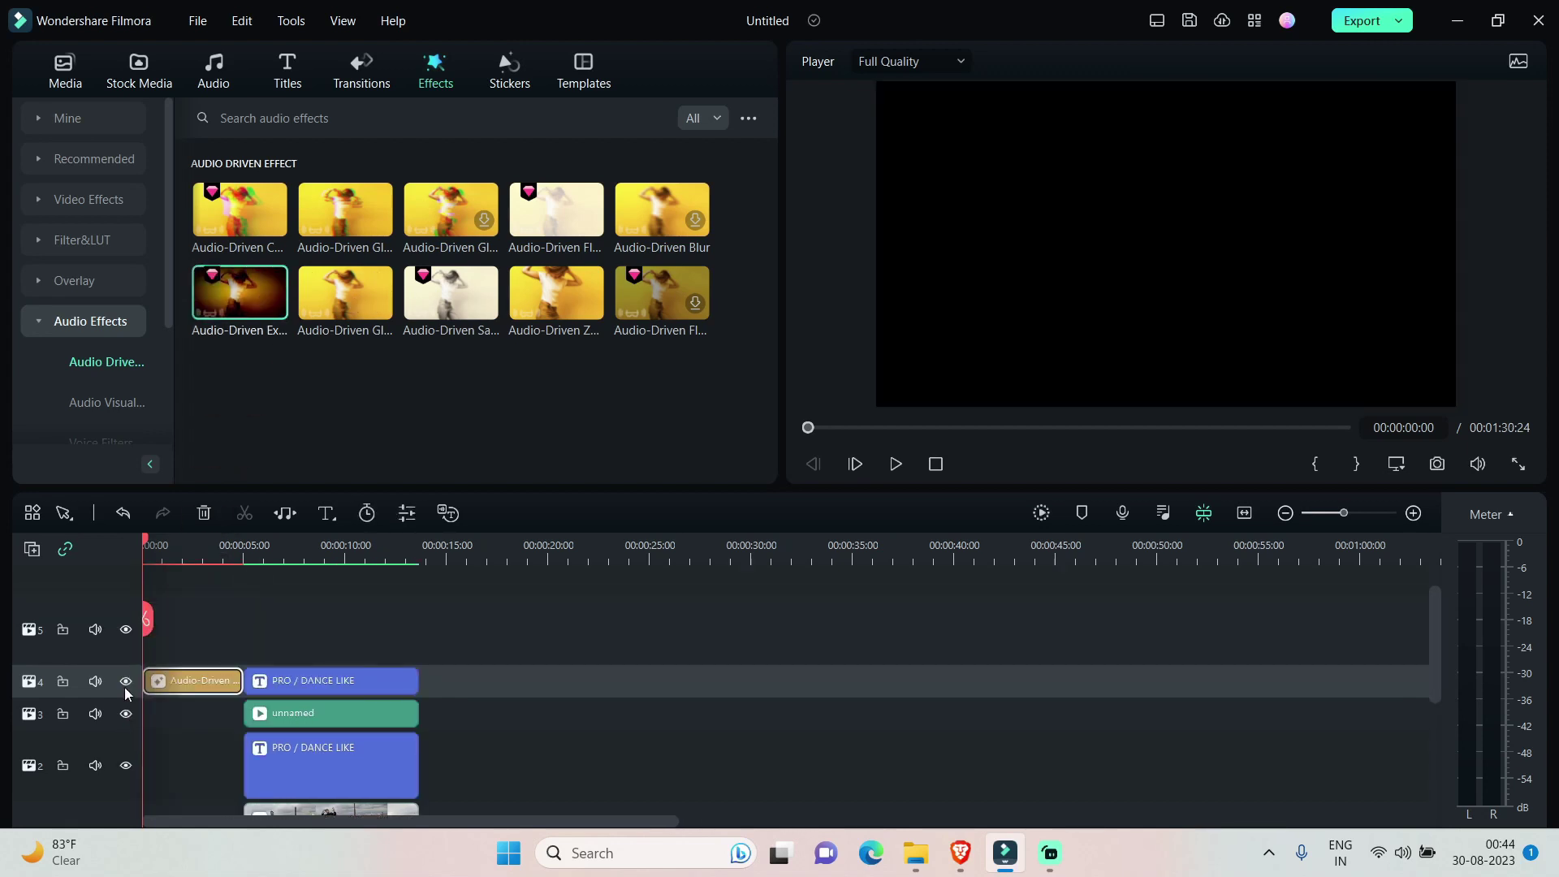
pyautogui.hotkey('ctrl', 'z')
pyautogui.moveTo(218, 296)
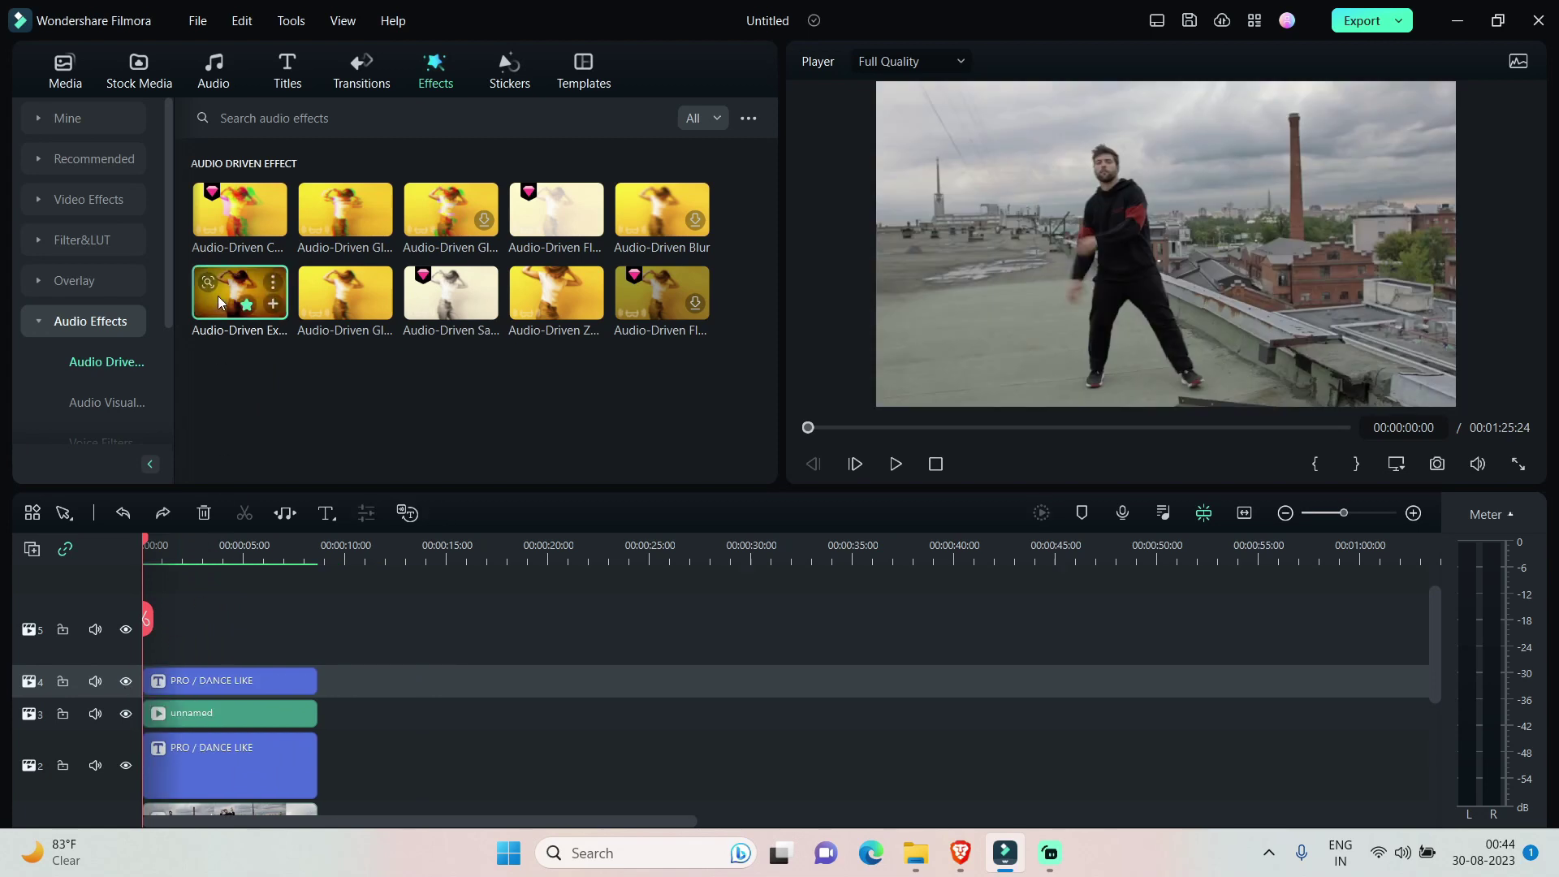
pyautogui.moveTo(218, 296); pyautogui.dragTo(318, 633)
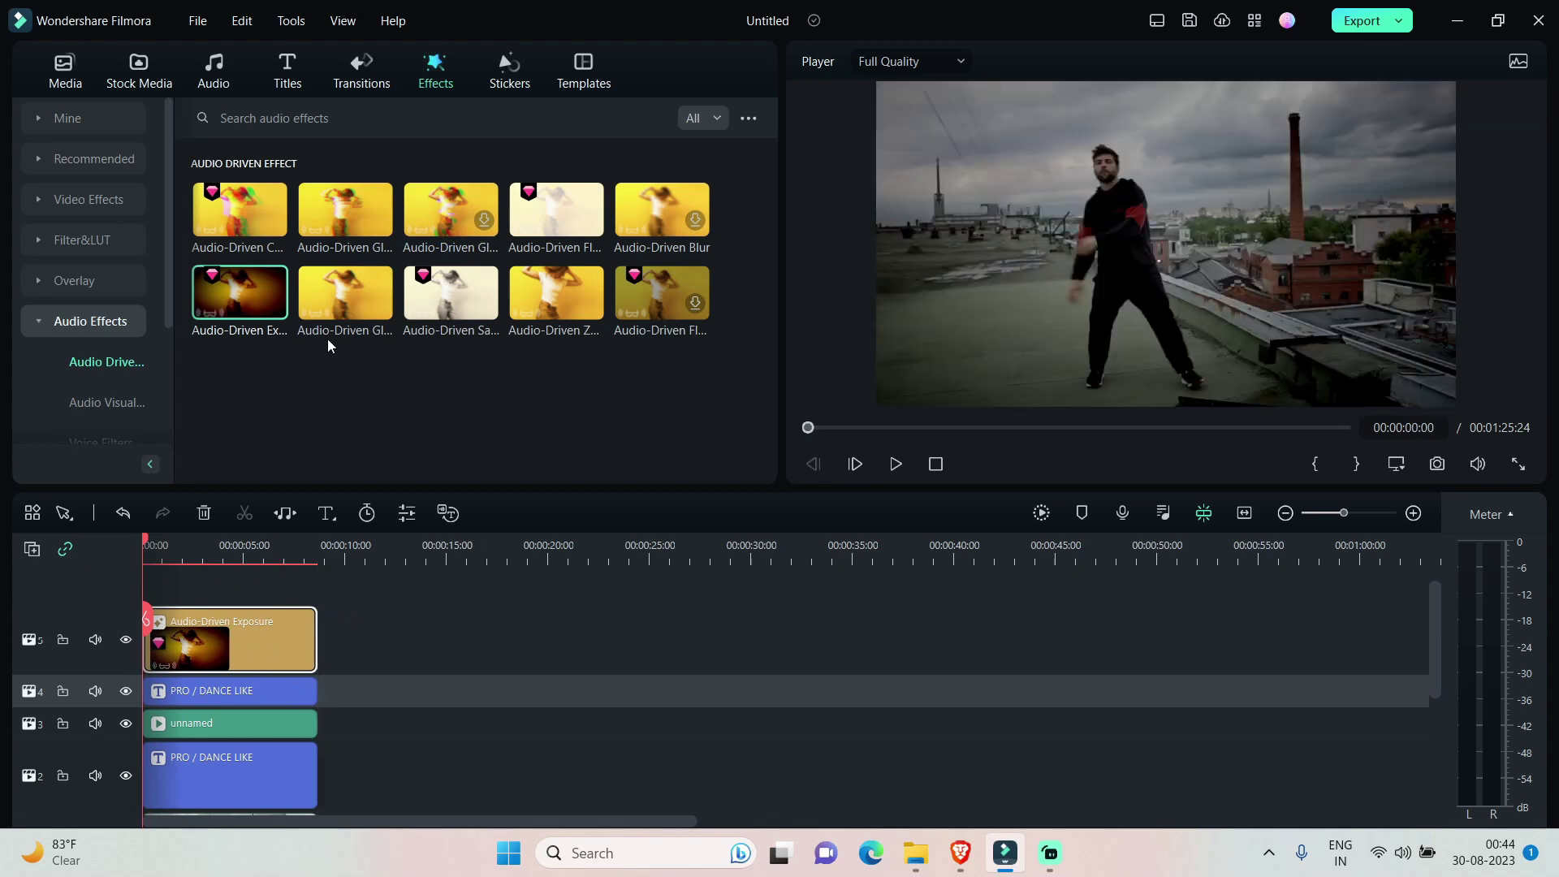
# Add the Audio-Driven Zoom effect on track 6, extend it to the end of the video, and start a preview render
pyautogui.moveTo(537, 303); pyautogui.dragTo(120, 599)
pyautogui.moveTo(244, 630); pyautogui.dragTo(316, 637)
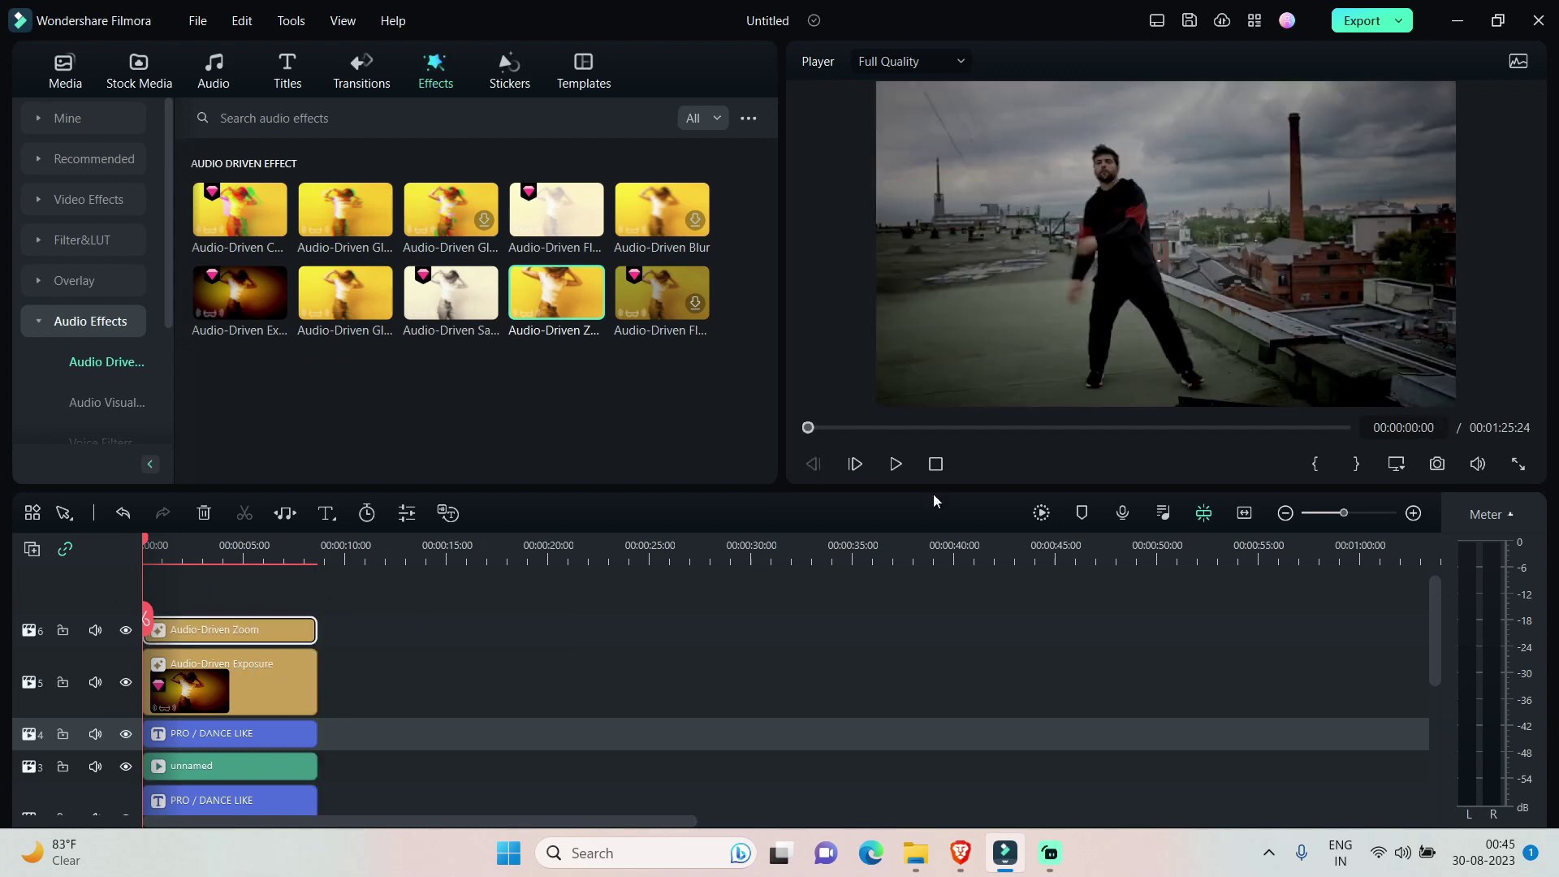
pyautogui.click(1043, 513)
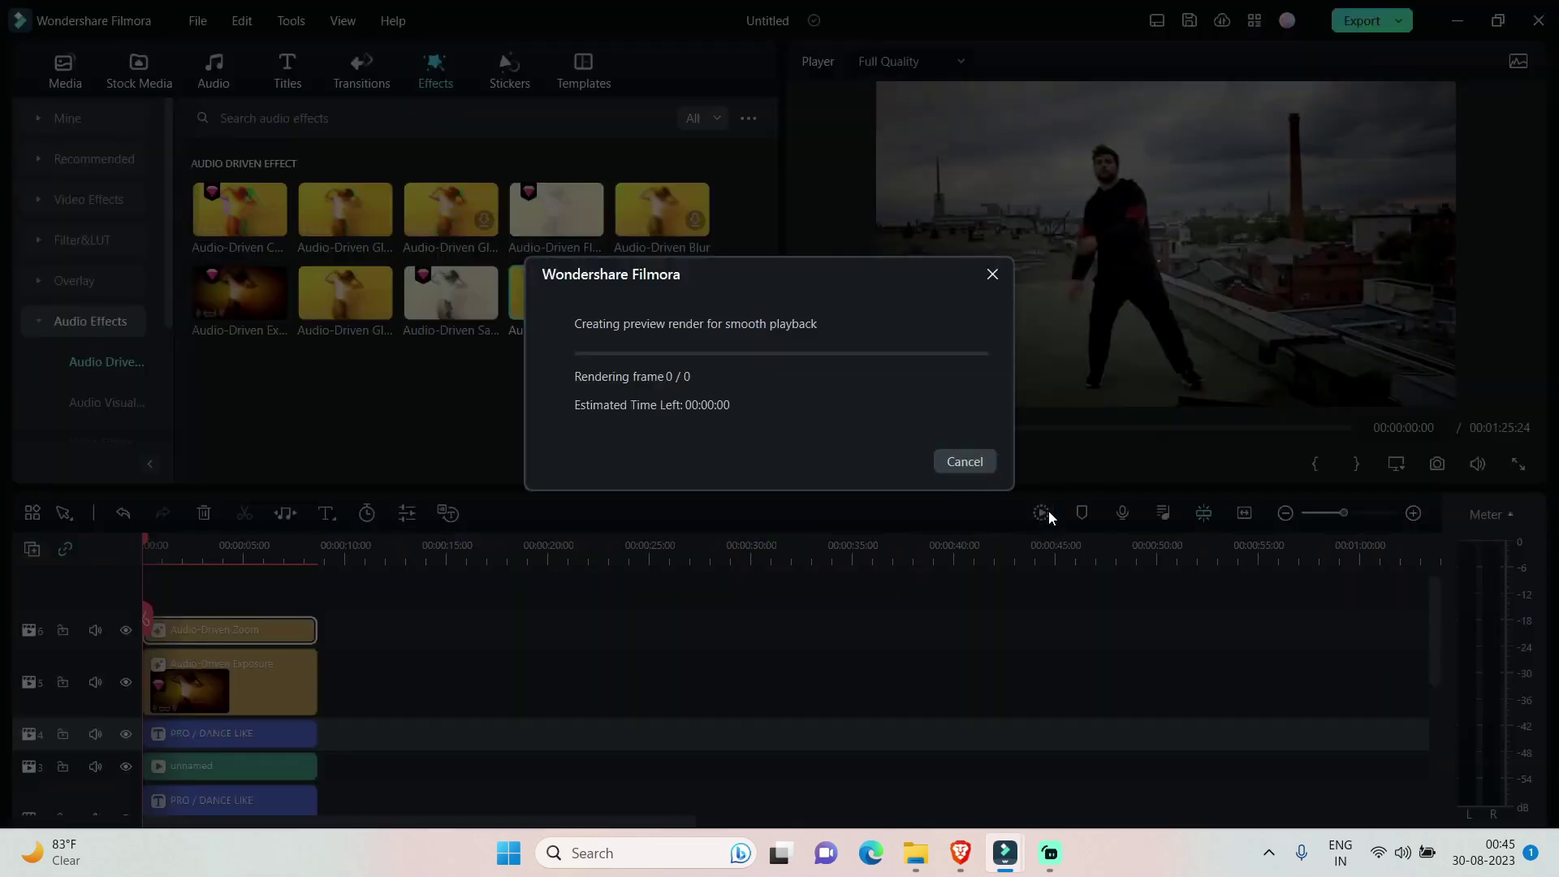